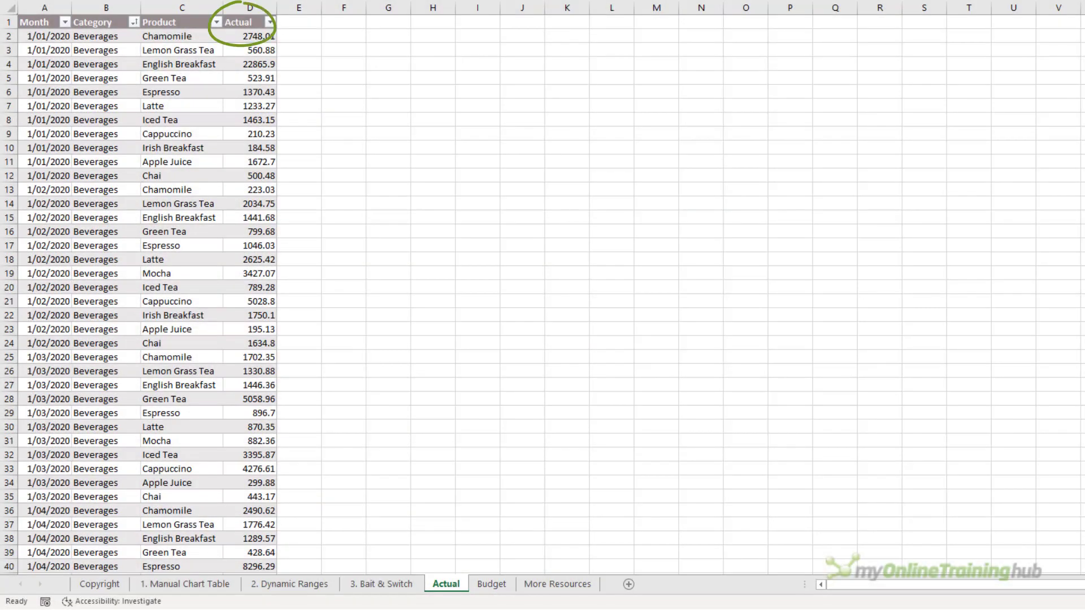
Switch from the Budget data sheet to the '1. Manual Chart Table' sheet
{"action": "key", "text": "ctrl+Page_Down"}
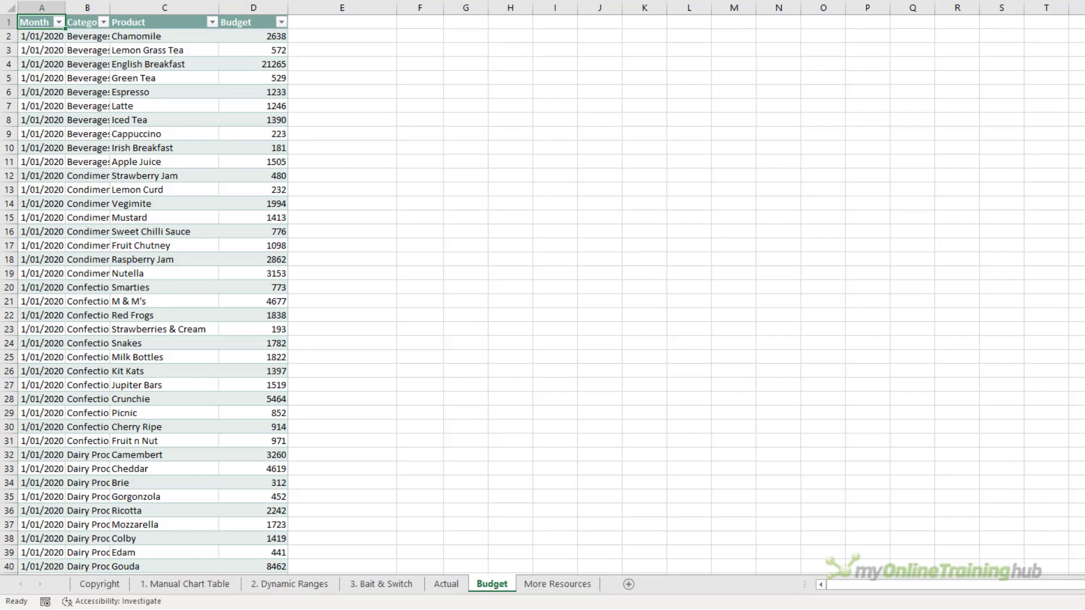
{"action": "left_click", "coordinate": [213, 585]}
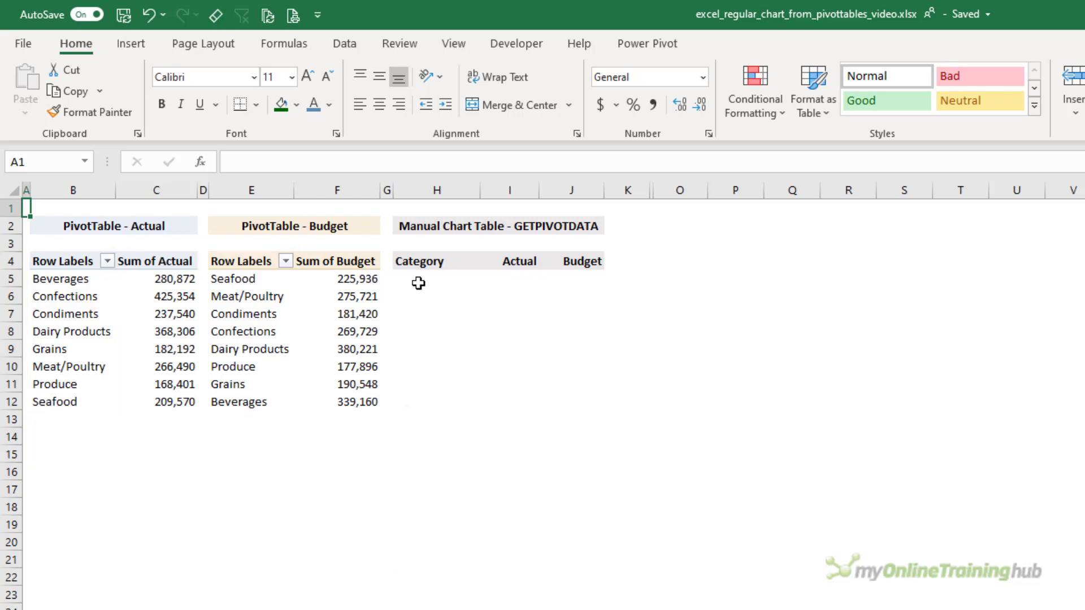
Link H5 to the Beverages label with =B5 and fill the category links down to row 12
{"action": "left_click", "coordinate": [418, 282]}
{"action": "type", "text": "="}
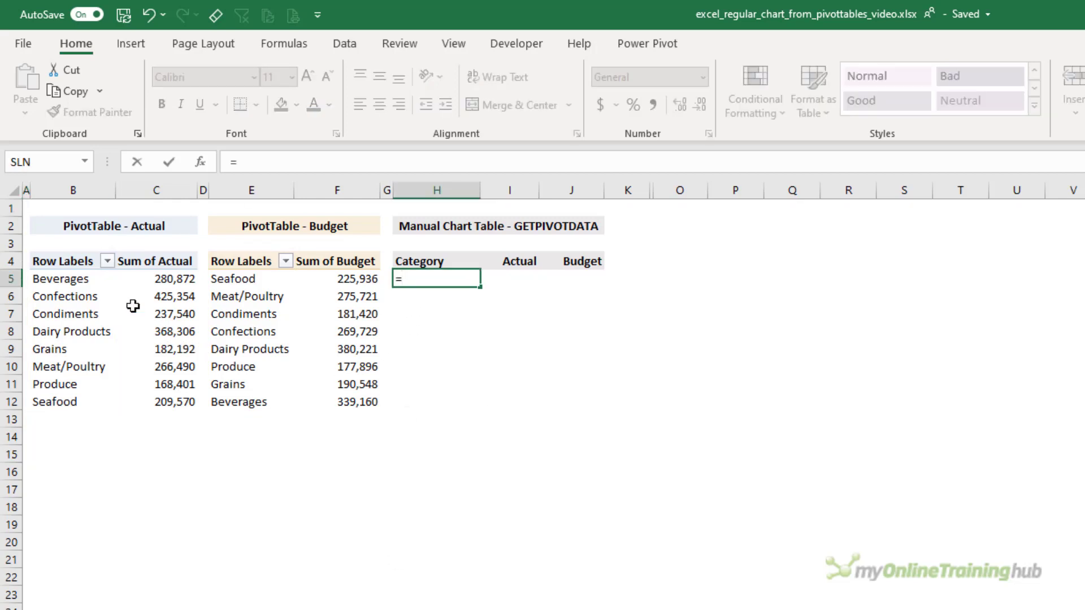
{"action": "left_click", "coordinate": [97, 283]}
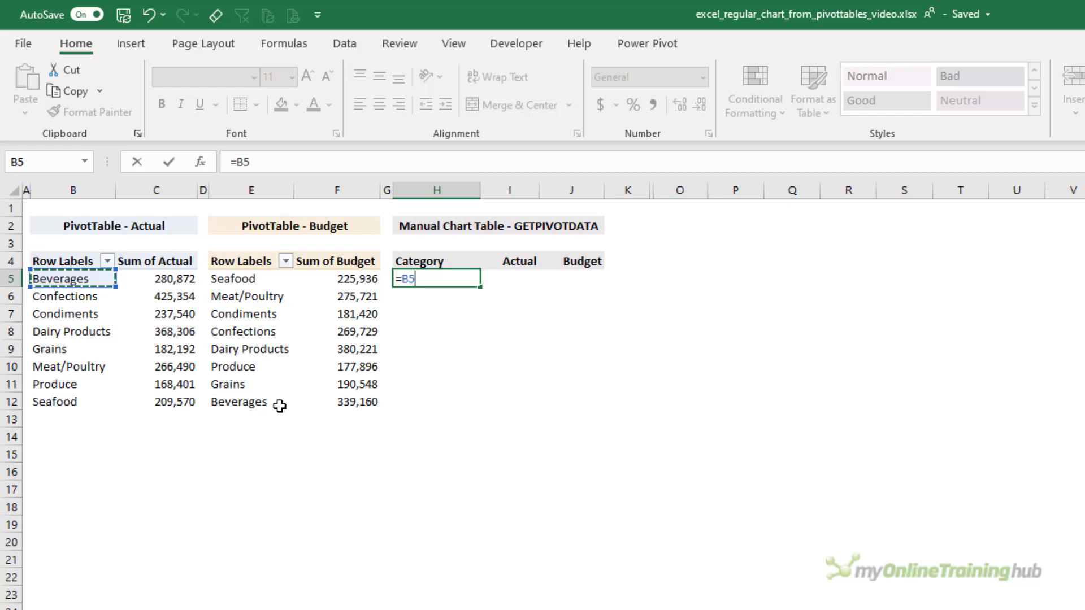
{"action": "key", "text": "ctrl+Return"}
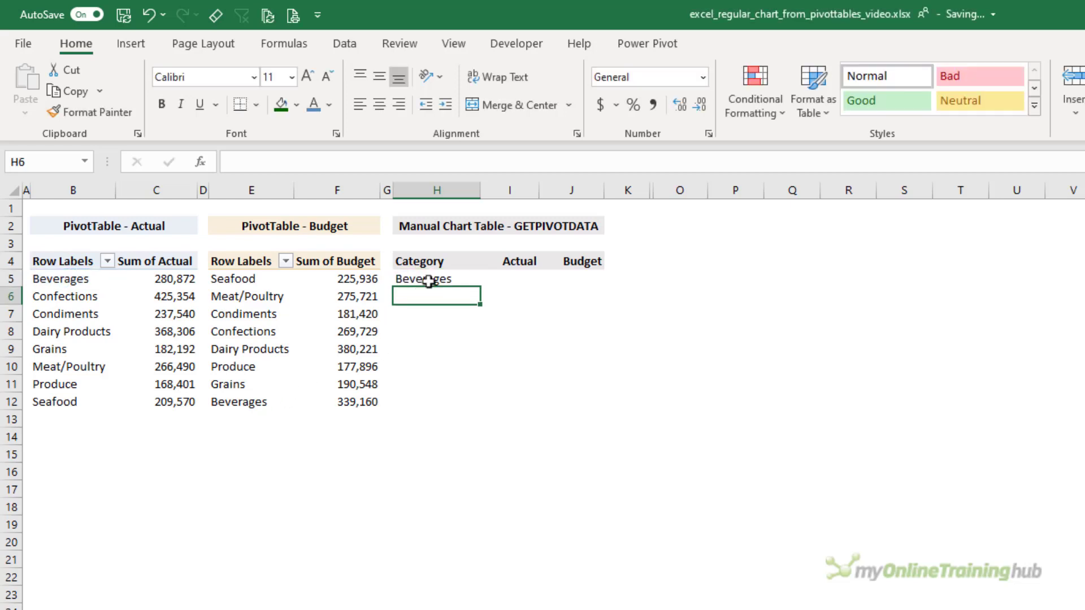
{"action": "left_click_drag", "start_coordinate": [481, 287], "coordinate": [479, 405]}
Build the Actual GETPIVOTDATA formula in I5 with its item set to H5, then copy it down
{"action": "left_click", "coordinate": [525, 279]}
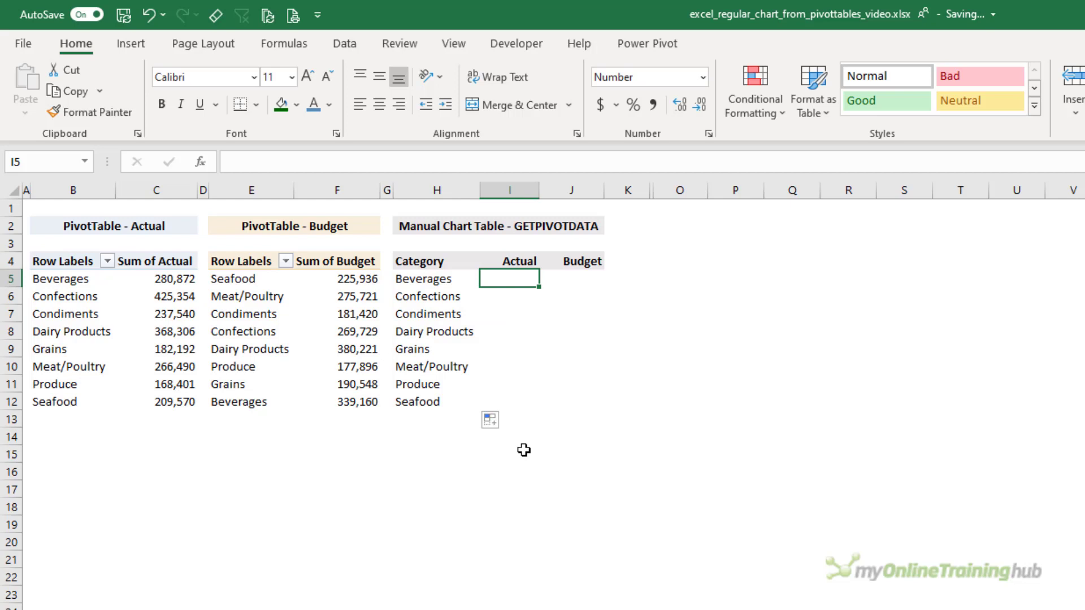
{"action": "type", "text": "="}
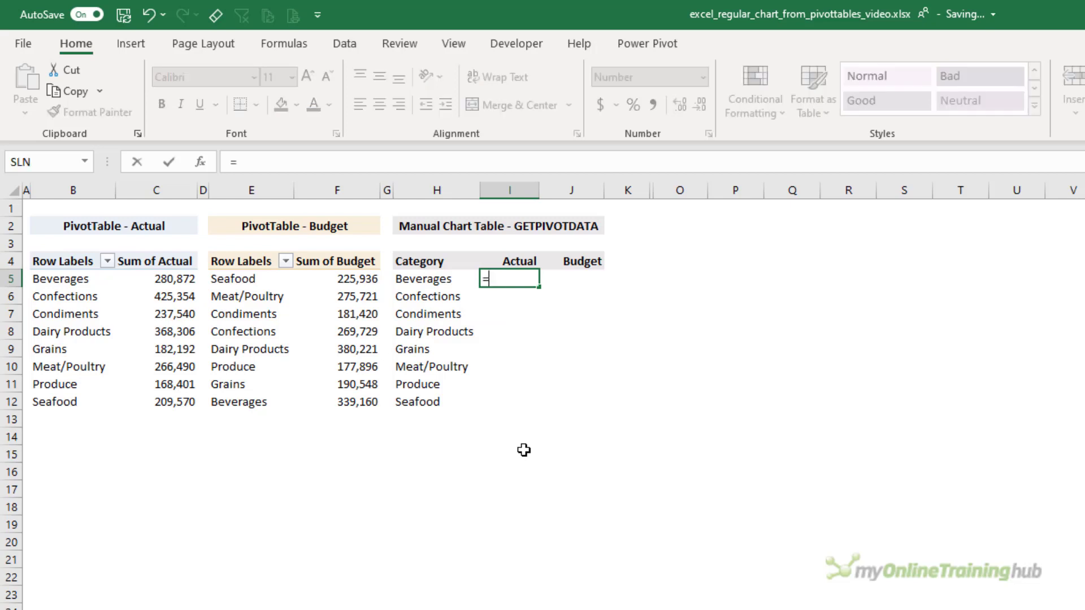
{"action": "left_click", "coordinate": [177, 280]}
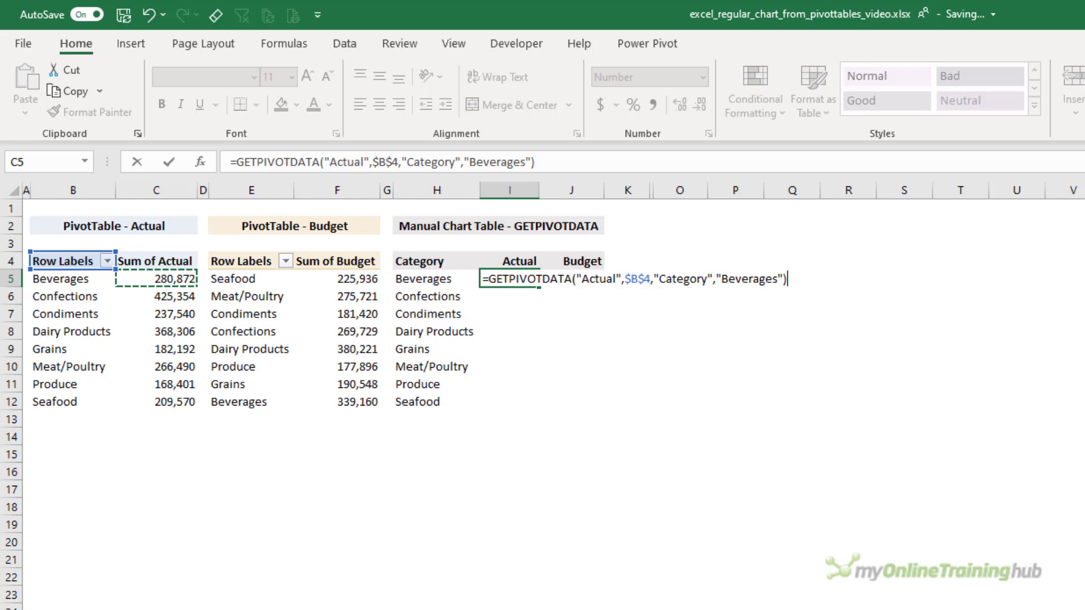
{"action": "double_click", "coordinate": [763, 279]}
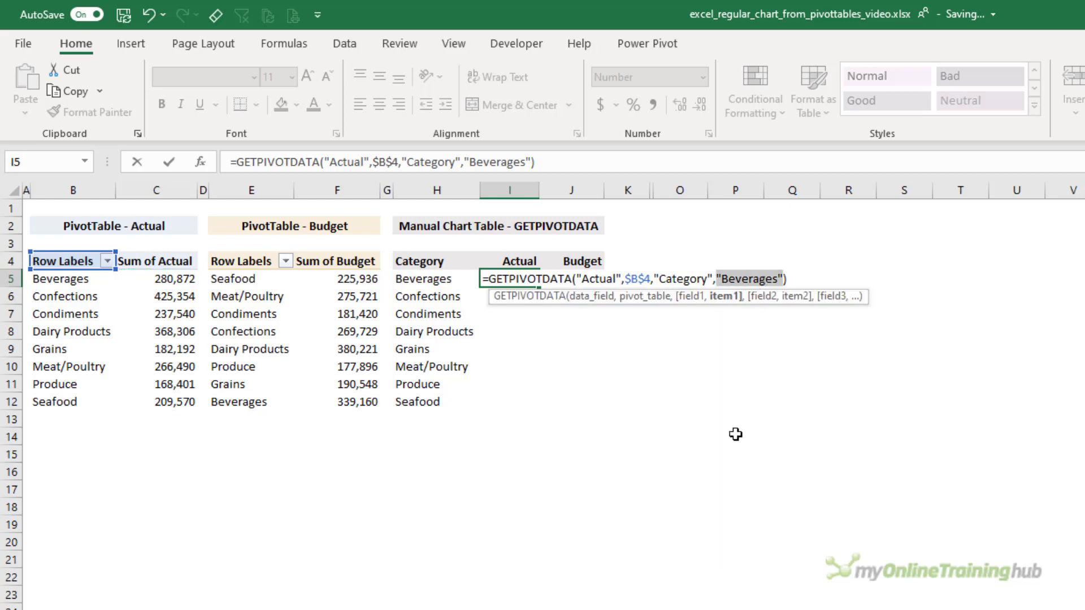
{"action": "left_click", "coordinate": [428, 282]}
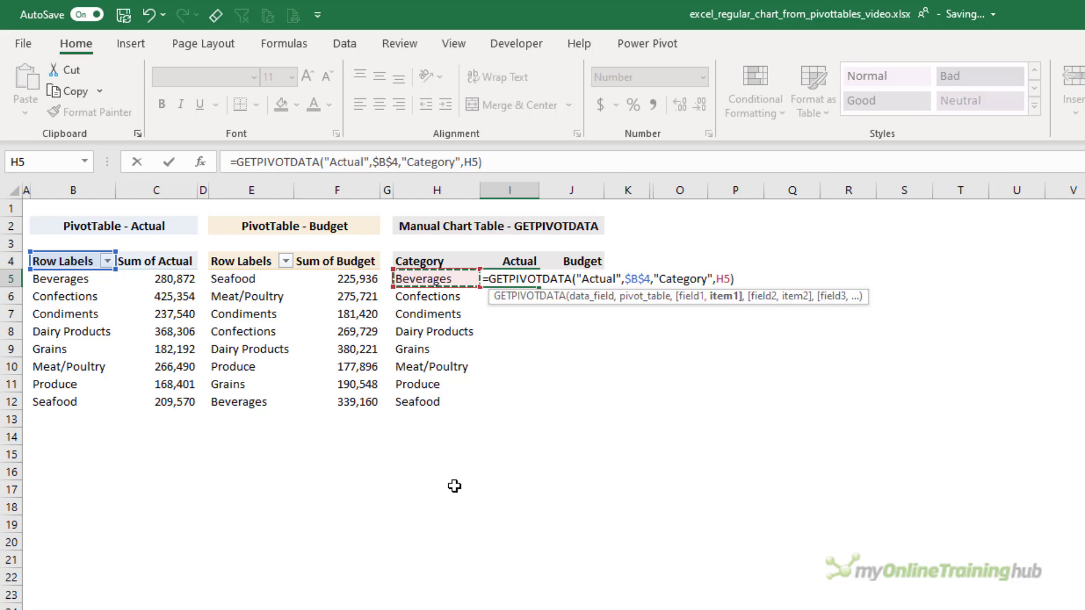
{"action": "key", "text": "Return"}
{"action": "left_click", "coordinate": [529, 279]}
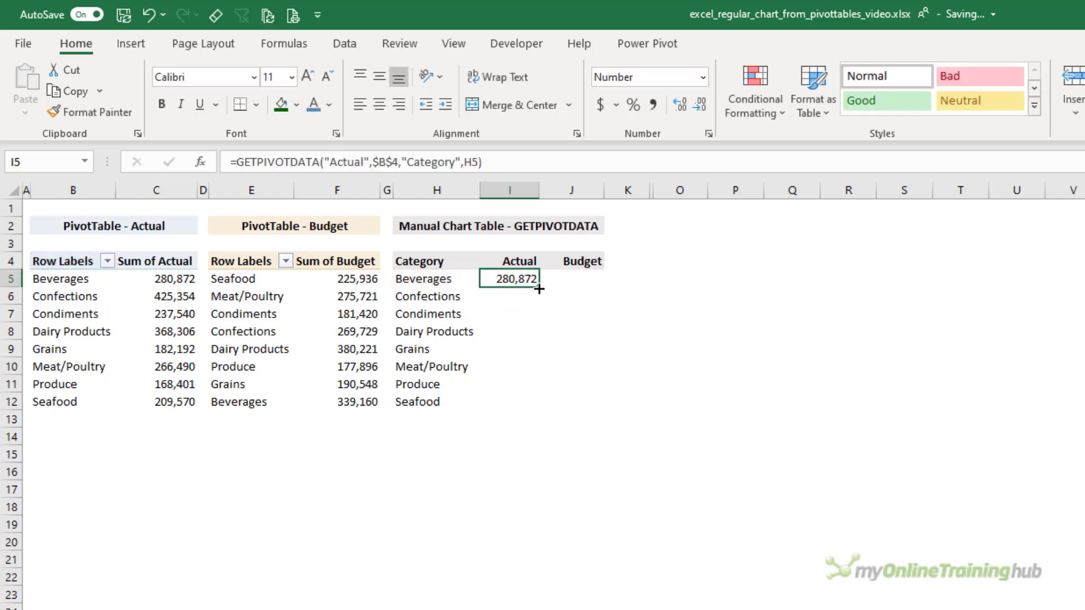
{"action": "double_click", "coordinate": [539, 287]}
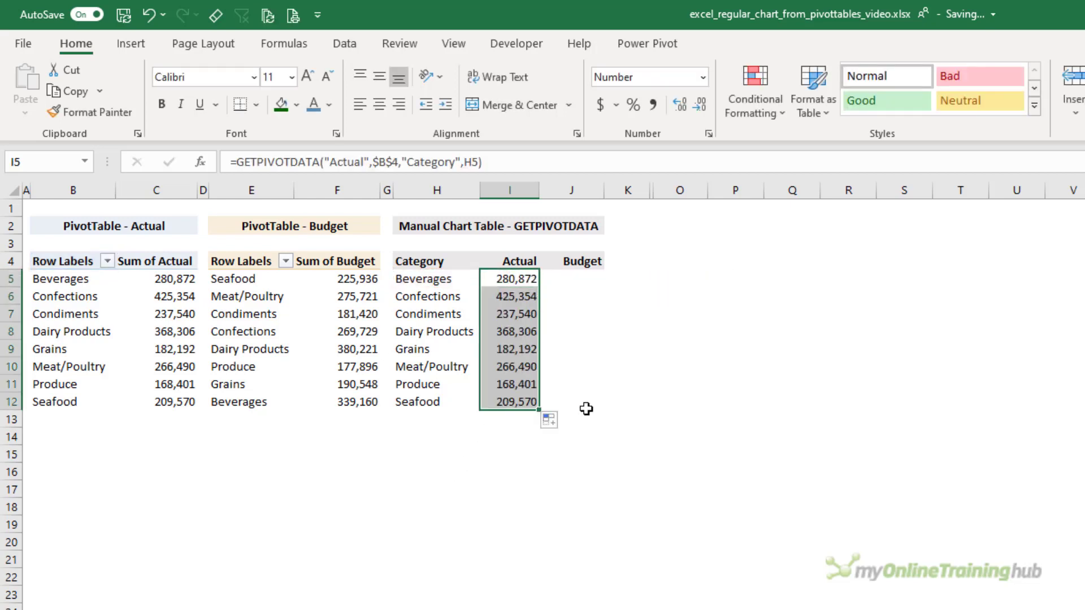
Build the Budget GETPIVOTDATA formula in J5 with its item set to H5, then copy it down
{"action": "left_click", "coordinate": [573, 280]}
{"action": "type", "text": "="}
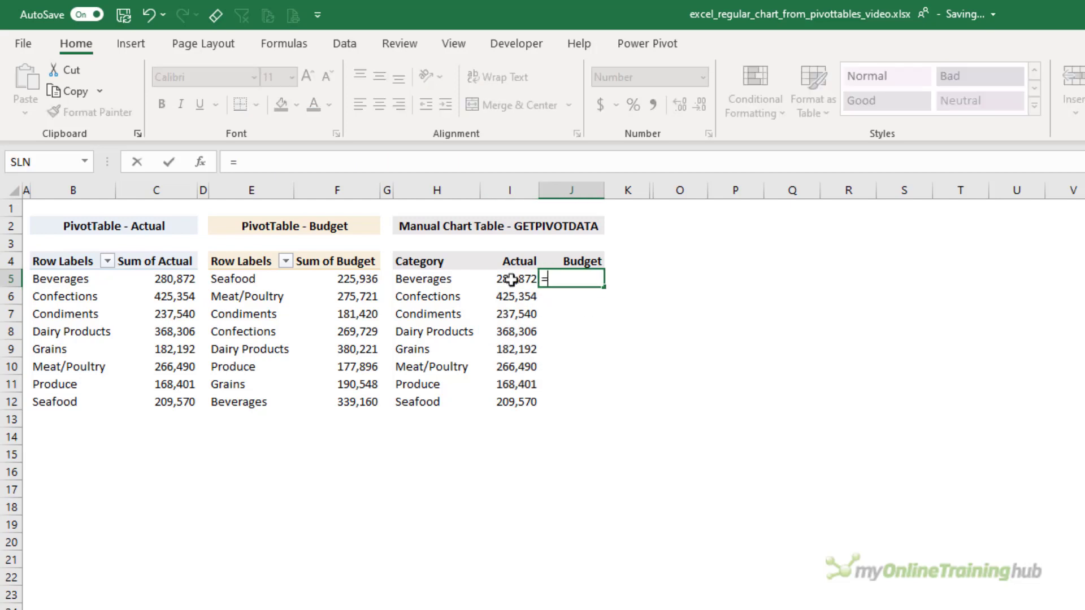
{"action": "left_click", "coordinate": [356, 278]}
{"action": "double_click", "coordinate": [803, 279]}
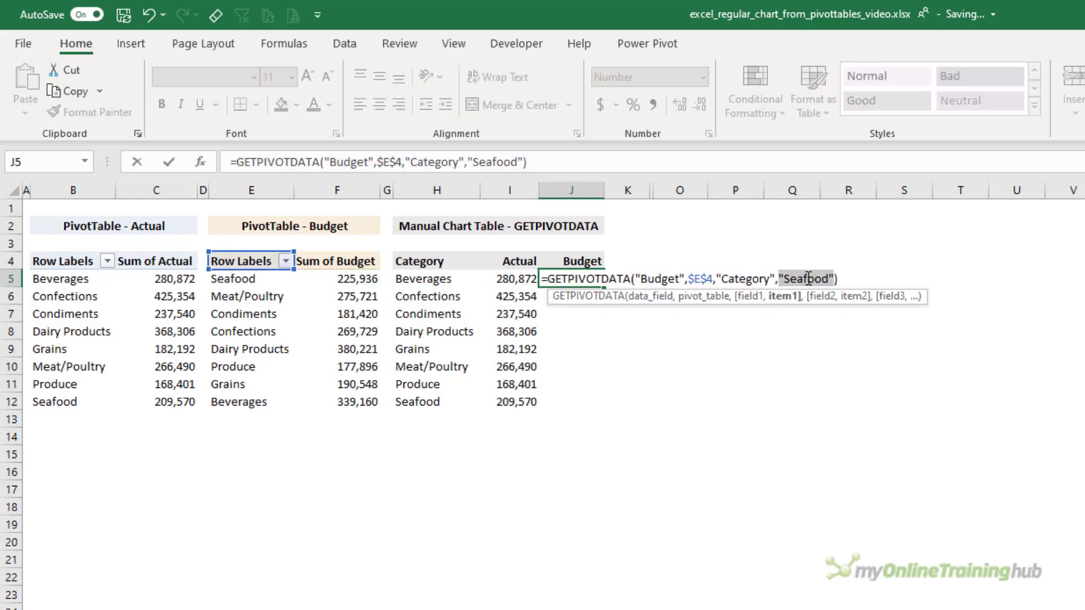
{"action": "left_click", "coordinate": [424, 279]}
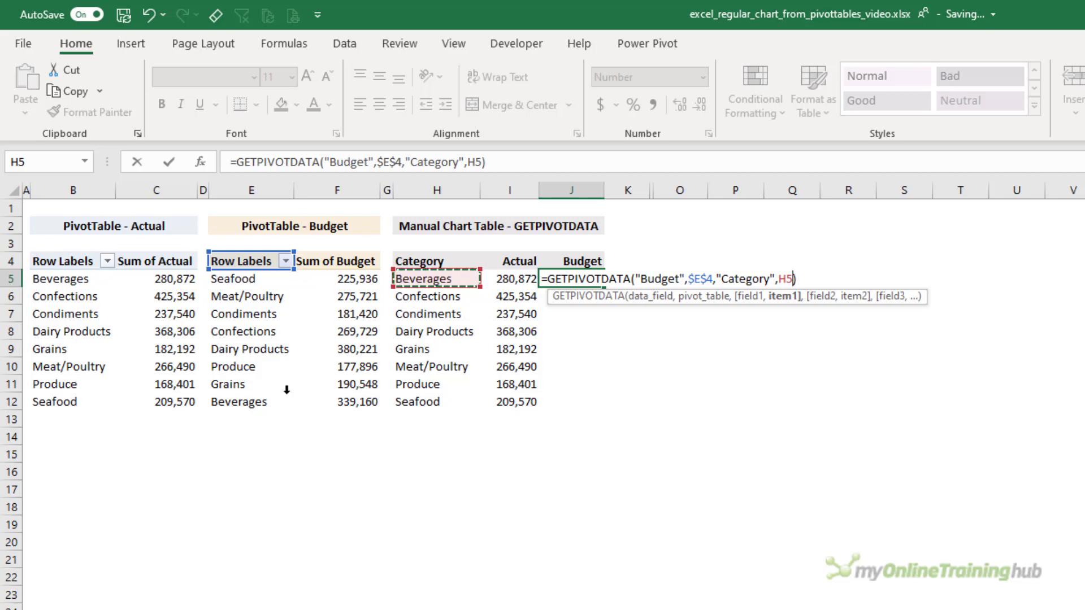
{"action": "key", "text": "Return"}
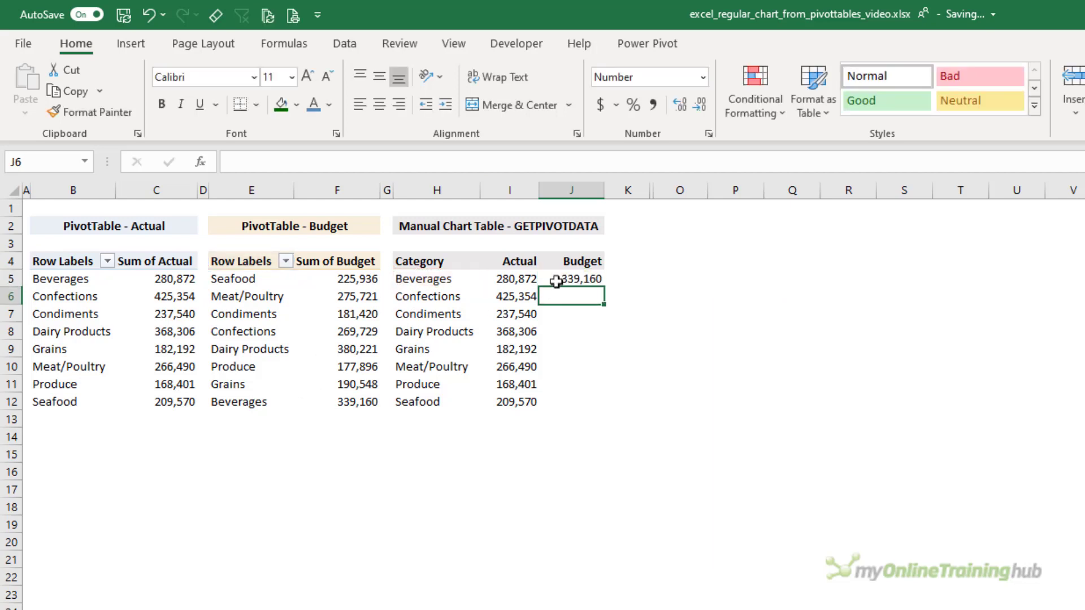
{"action": "left_click", "coordinate": [560, 279]}
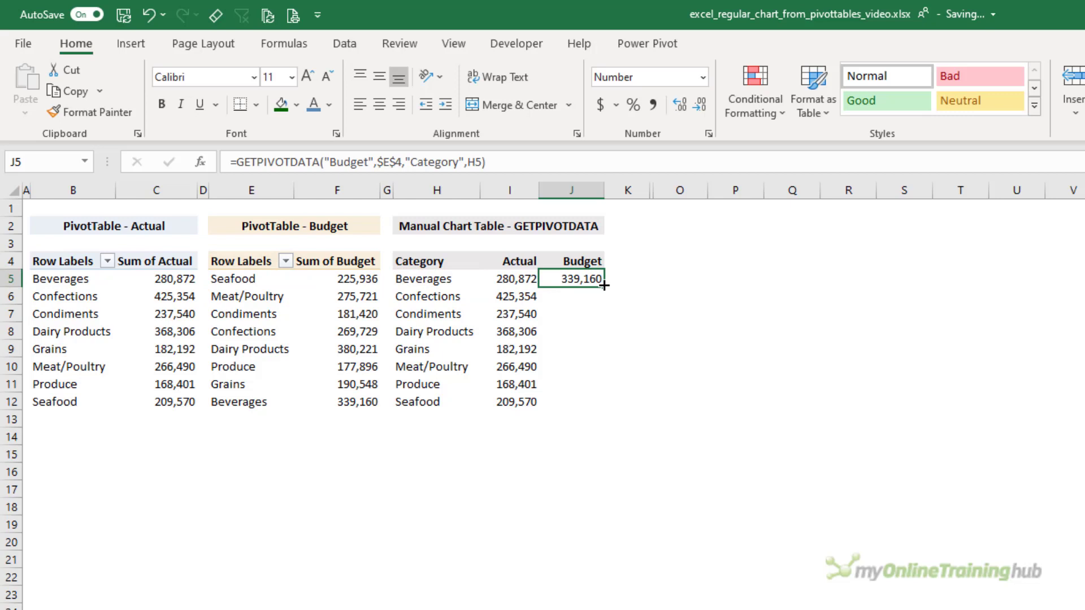
{"action": "double_click", "coordinate": [604, 285]}
{"action": "left_click", "coordinate": [472, 281]}
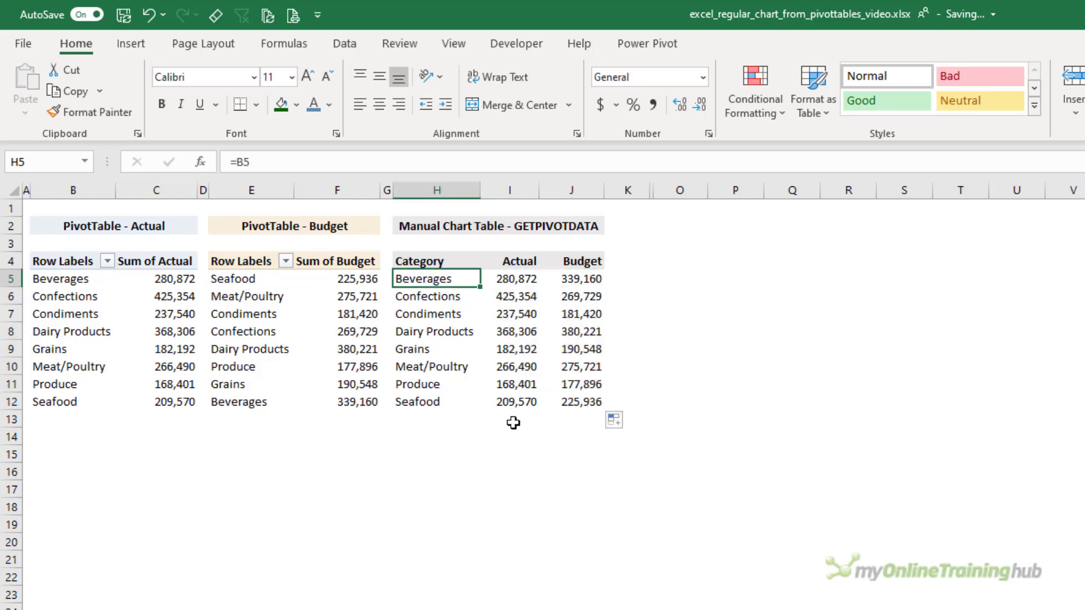
Insert a clustered column chart of the table, placed under the PivotTables and widened
{"action": "left_click", "coordinate": [149, 50]}
{"action": "left_click", "coordinate": [719, 69]}
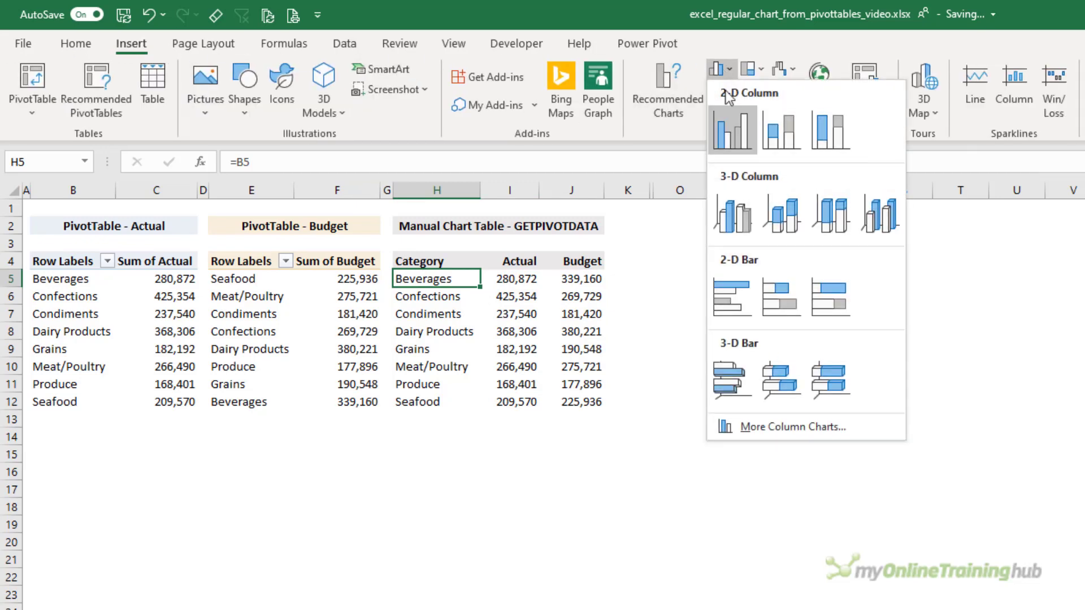
{"action": "left_click", "coordinate": [732, 129]}
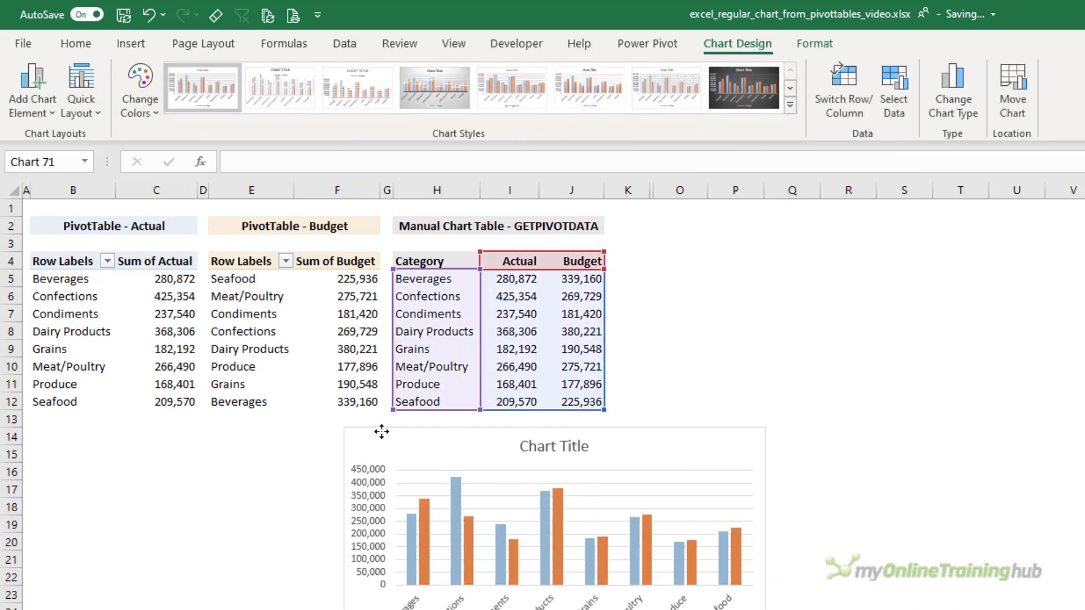
{"action": "left_click_drag", "start_coordinate": [381, 432], "coordinate": [100, 430]}
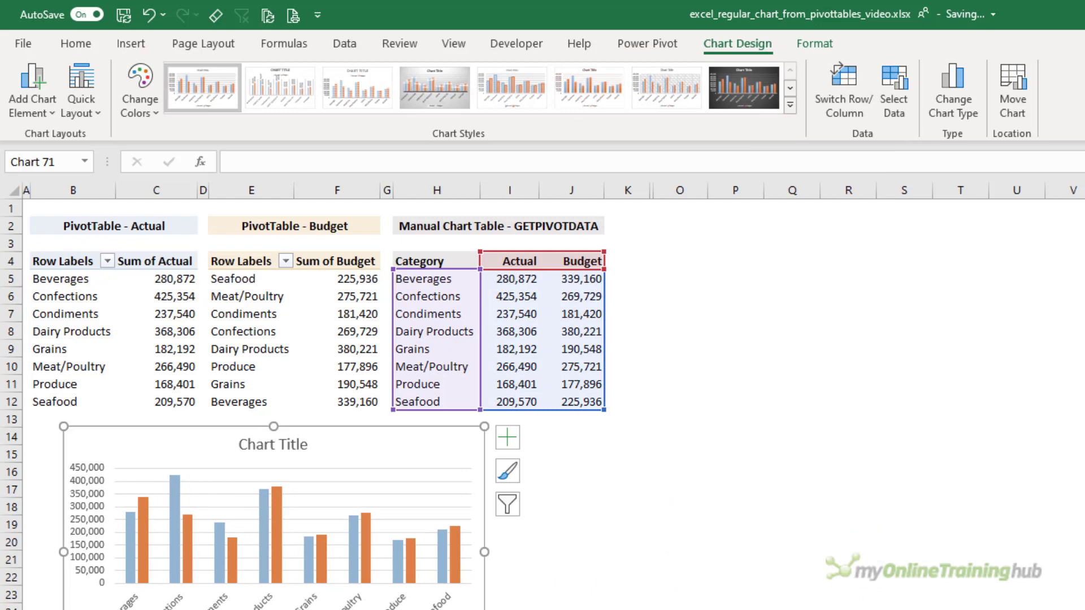
{"action": "left_click_drag", "start_coordinate": [484, 609], "coordinate": [649, 609]}
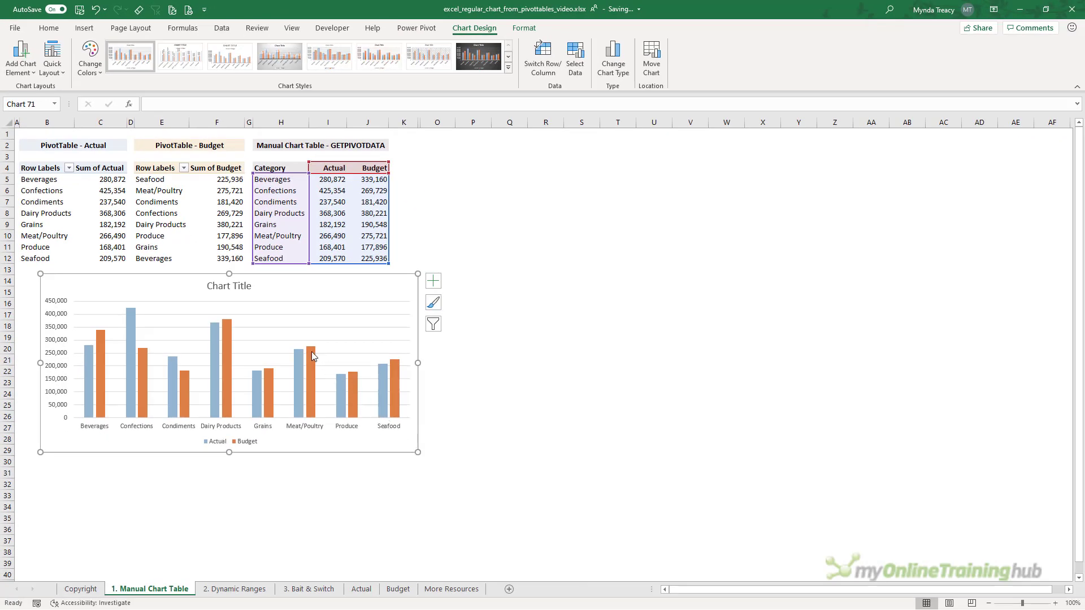
Set the Budget series overlap to 100%
{"action": "left_click", "coordinate": [312, 352]}
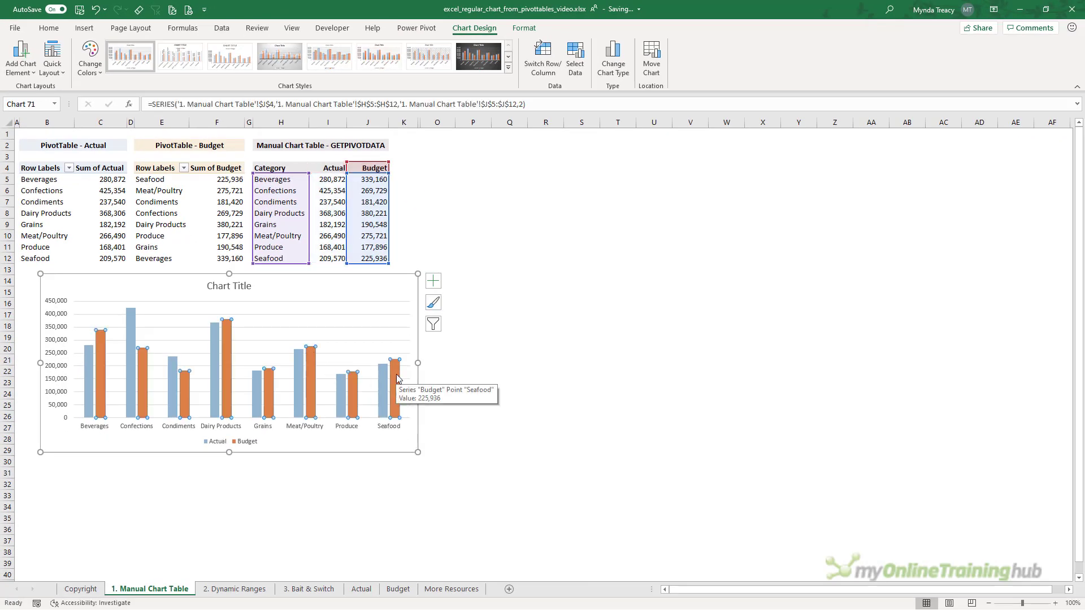
{"action": "key", "text": "ctrl+1"}
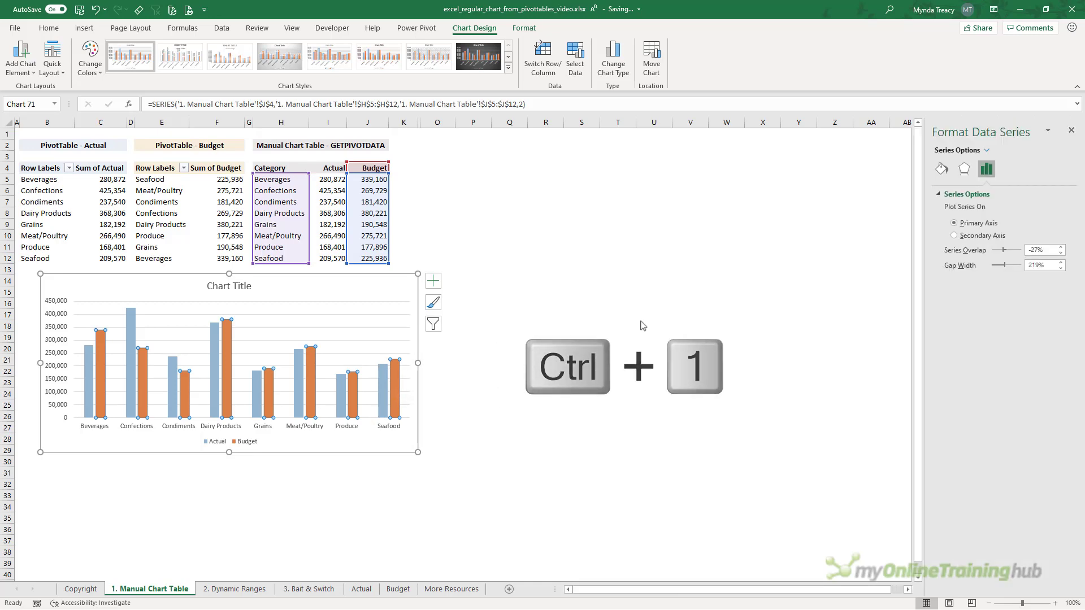
{"action": "left_click", "coordinate": [961, 252]}
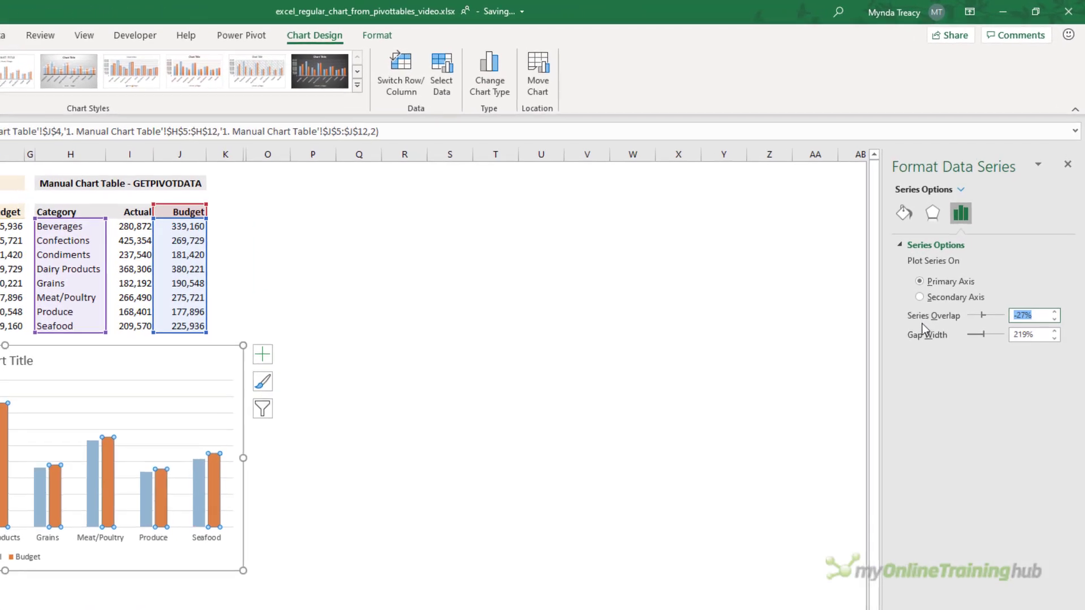
{"action": "type", "text": "100"}
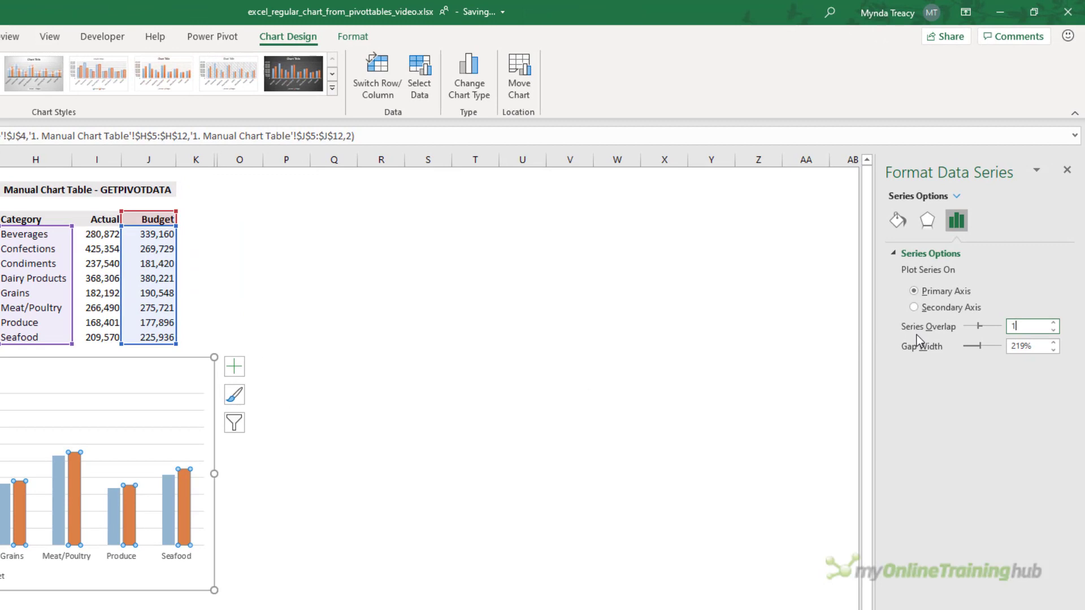
{"action": "key", "text": "Return"}
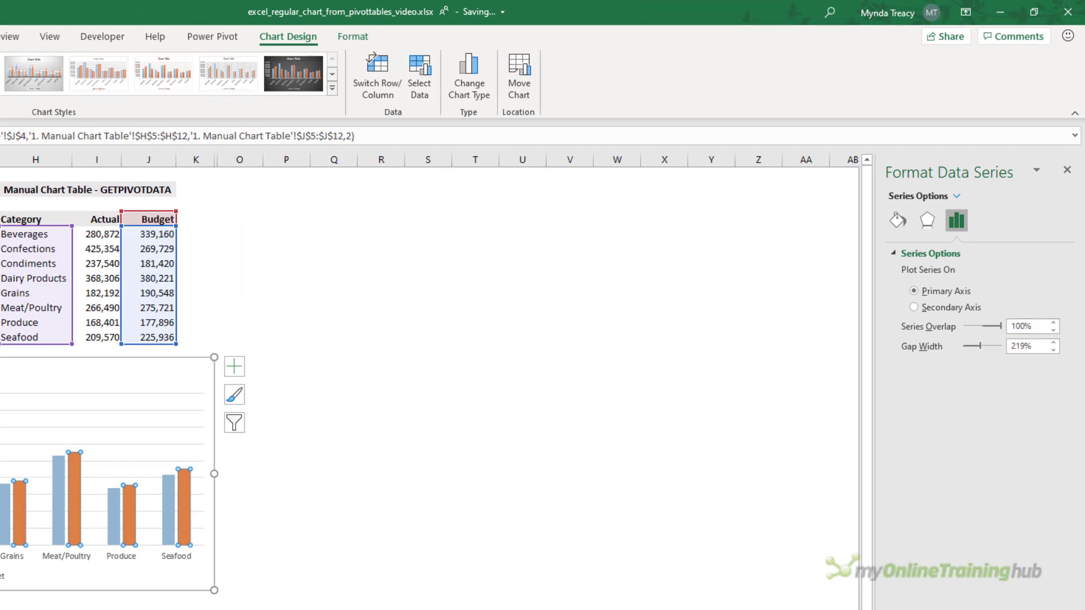
{"action": "key", "text": "Tab"}
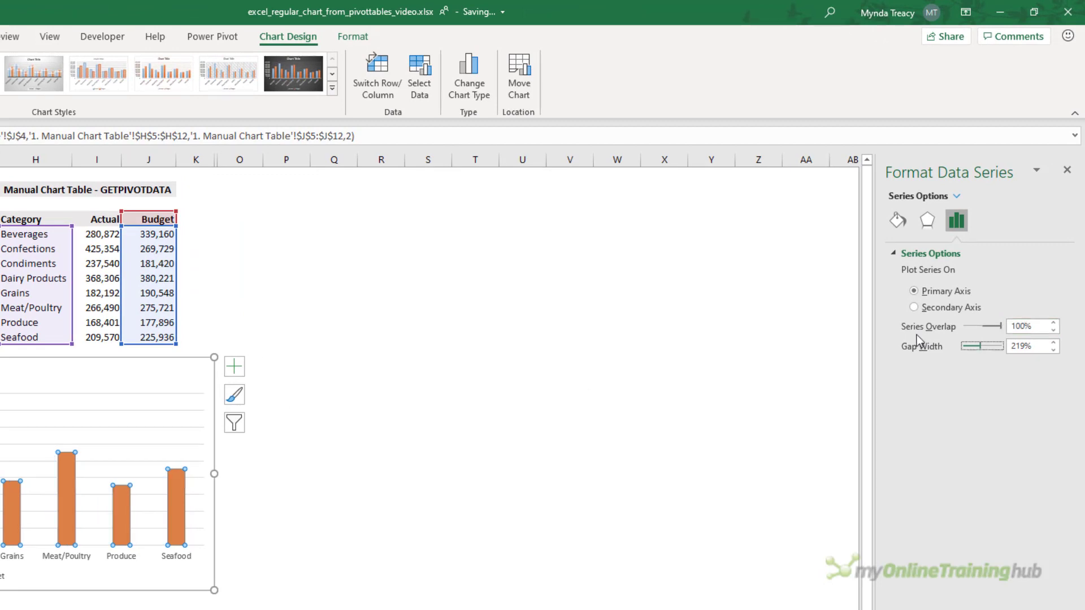
Give the Budget bars no fill and a 1.25 pt solid orange outline
{"action": "left_click", "coordinate": [898, 222]}
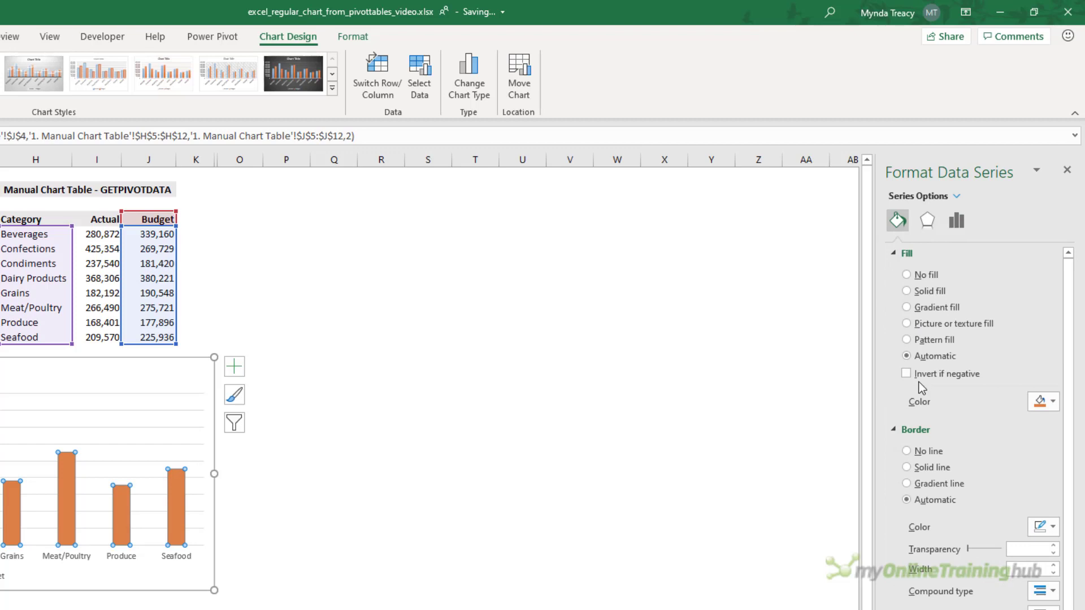
{"action": "left_click", "coordinate": [919, 275]}
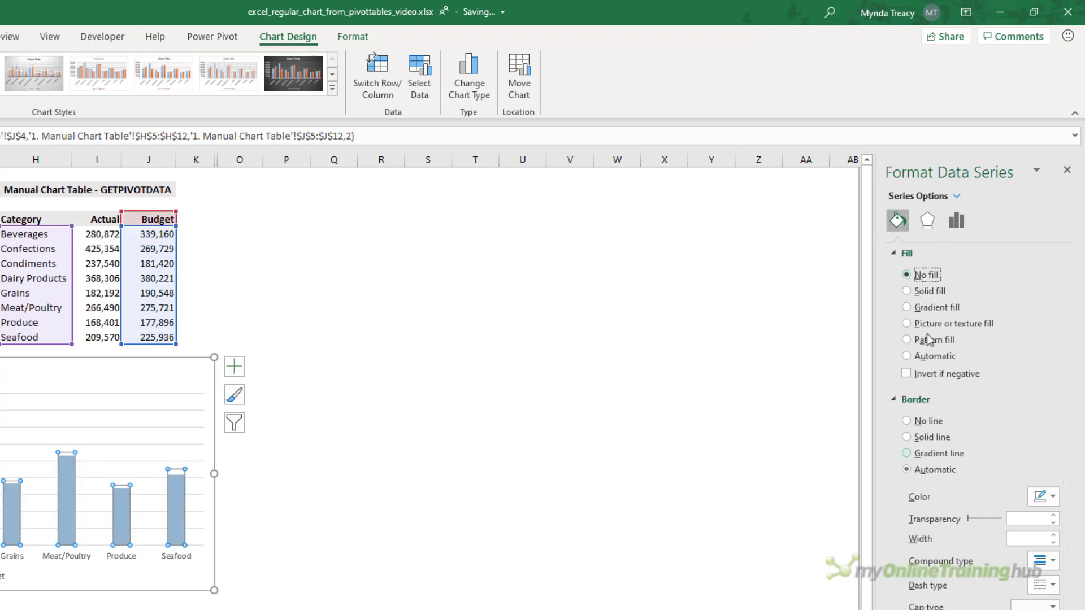
{"action": "left_click", "coordinate": [931, 436]}
{"action": "left_click", "coordinate": [1054, 497]}
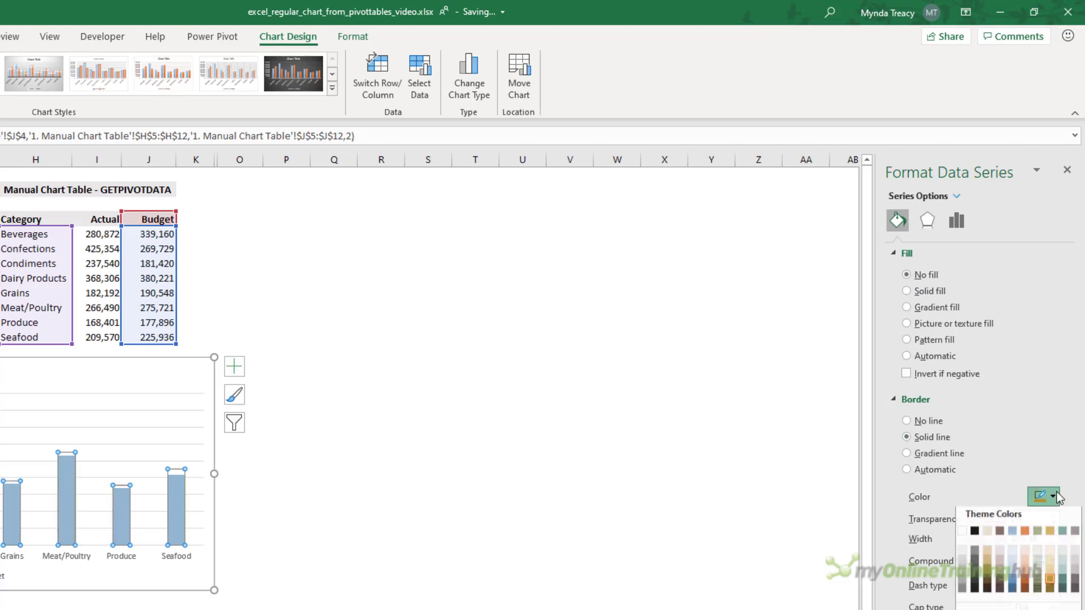
{"action": "left_click", "coordinate": [1027, 586]}
{"action": "left_click", "coordinate": [1053, 536]}
{"action": "left_click", "coordinate": [1054, 536]}
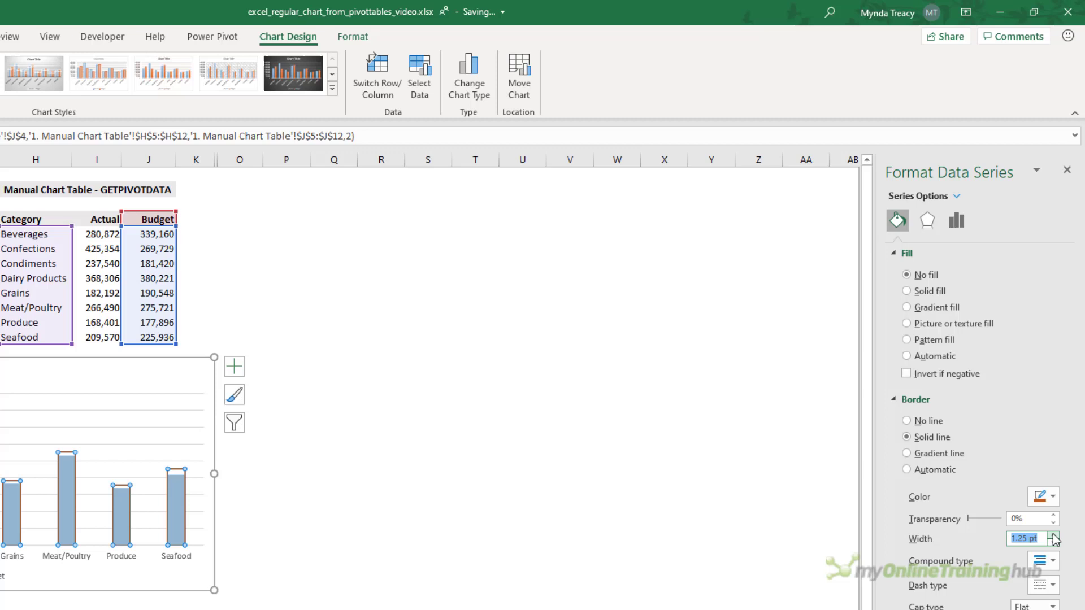
{"action": "left_click", "coordinate": [1067, 170]}
{"action": "left_click", "coordinate": [493, 514]}
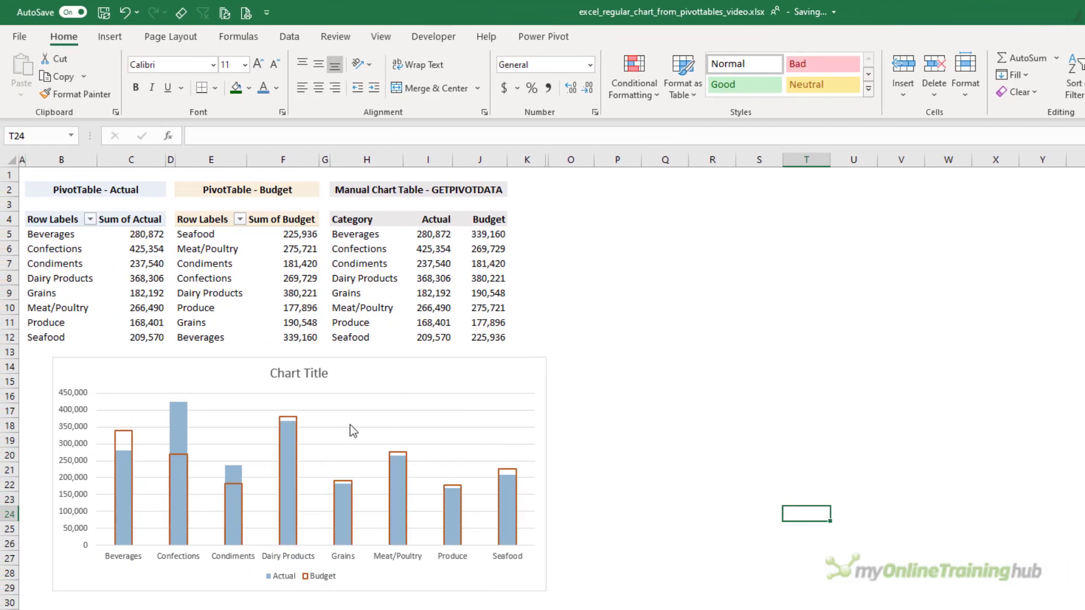
Remove the chart title and move the Actual/Budget legend to the top
{"action": "left_click", "coordinate": [20, 425]}
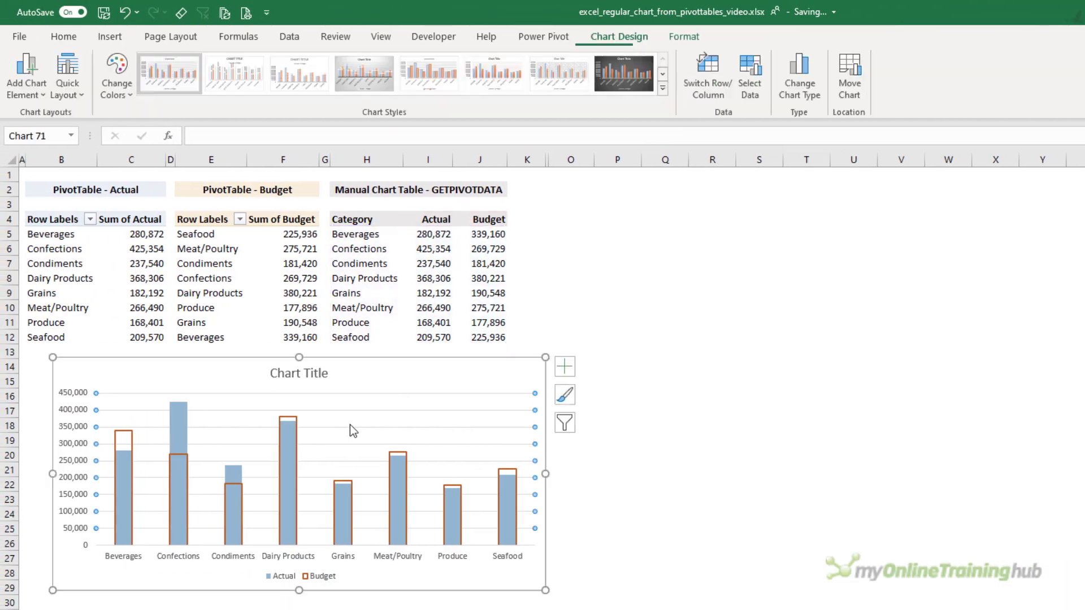
{"action": "left_click", "coordinate": [564, 367]}
{"action": "left_click", "coordinate": [599, 414]}
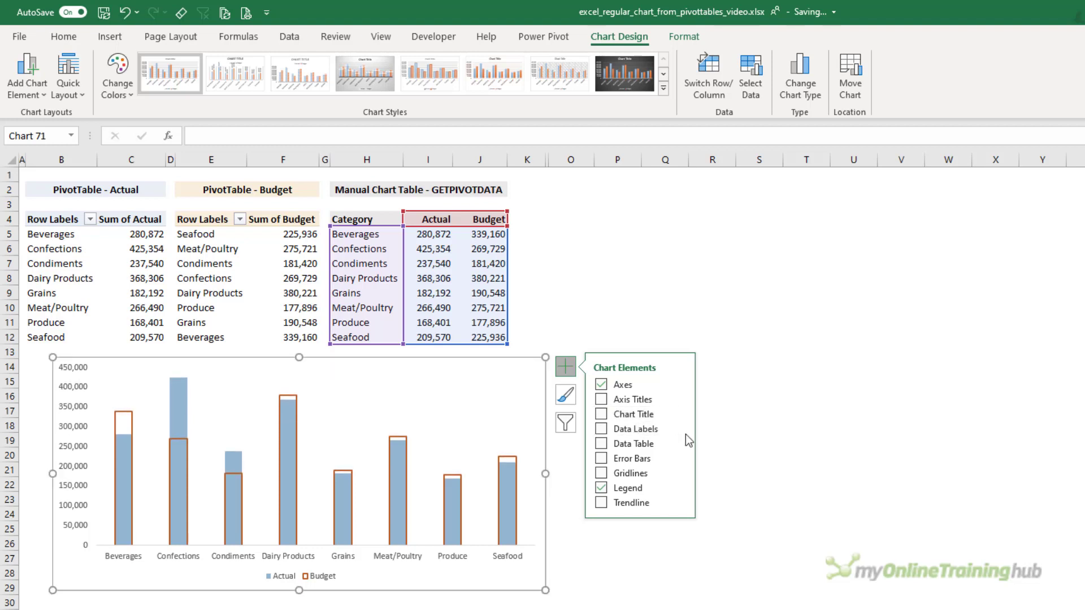
{"action": "left_click", "coordinate": [680, 488]}
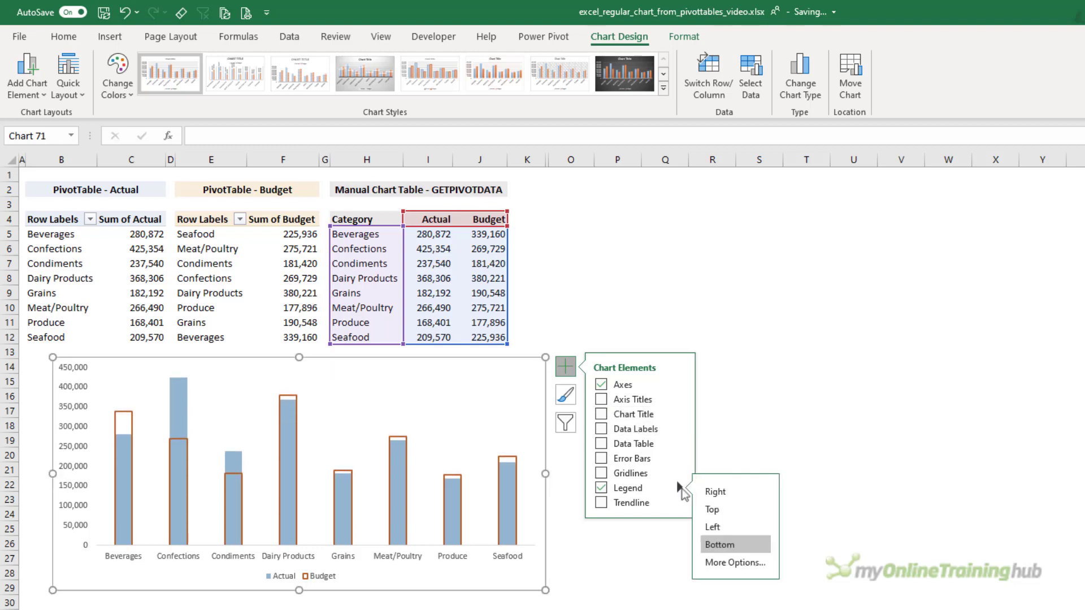
{"action": "left_click", "coordinate": [713, 510]}
{"action": "key", "text": "Escape"}
{"action": "key", "text": "Escape"}
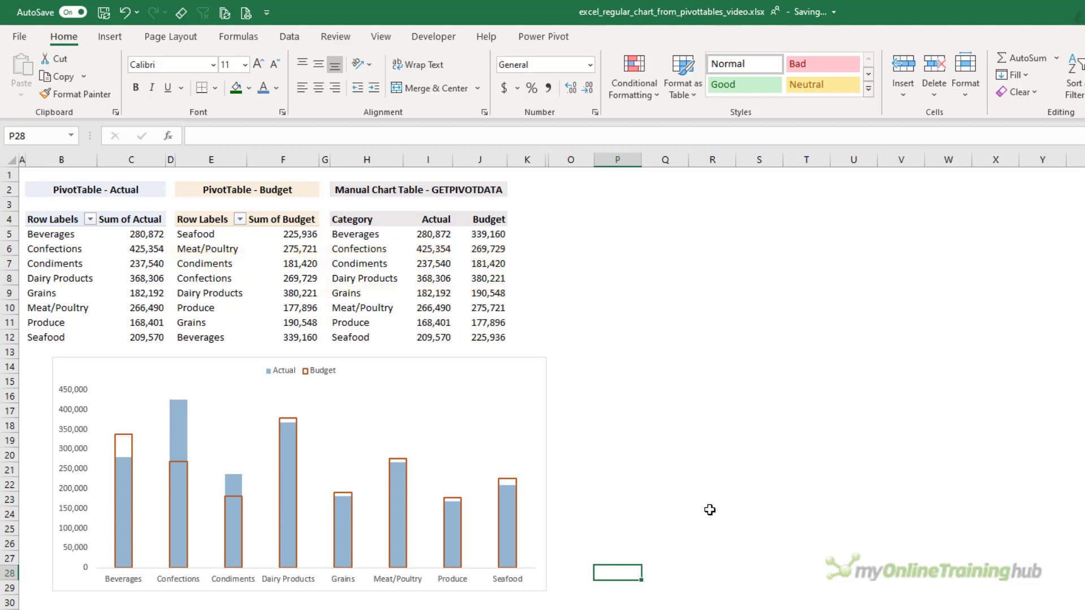
Unhide columns K–O and move the chart down to start around row 21
{"action": "left_click_drag", "start_coordinate": [474, 358], "coordinate": [454, 355]}
{"action": "left_click_drag", "start_coordinate": [565, 162], "coordinate": [546, 163]}
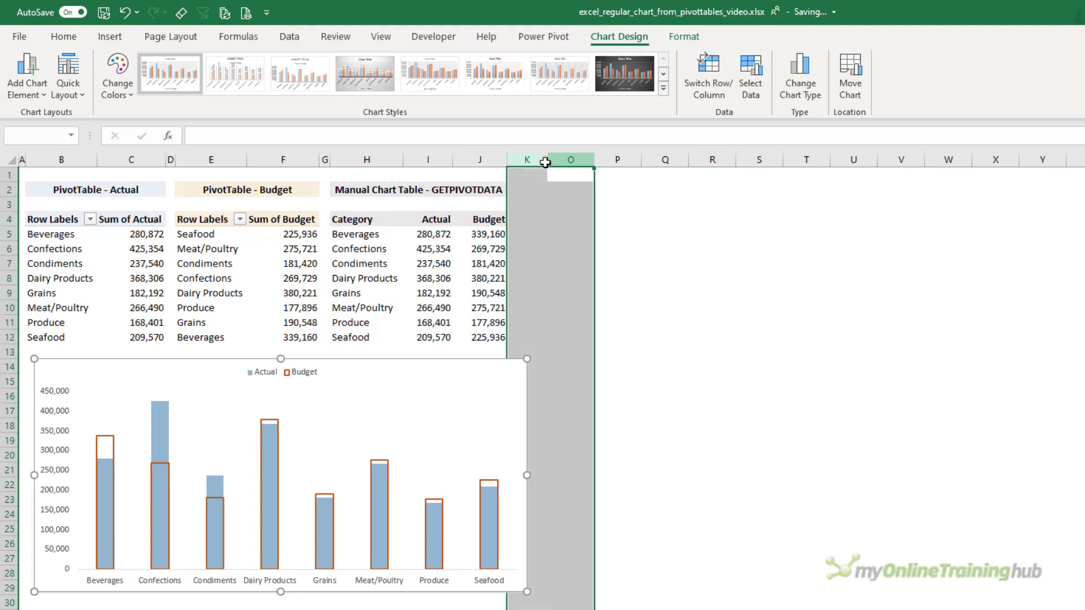
{"action": "right_click", "coordinate": [546, 163]}
{"action": "left_click", "coordinate": [619, 408]}
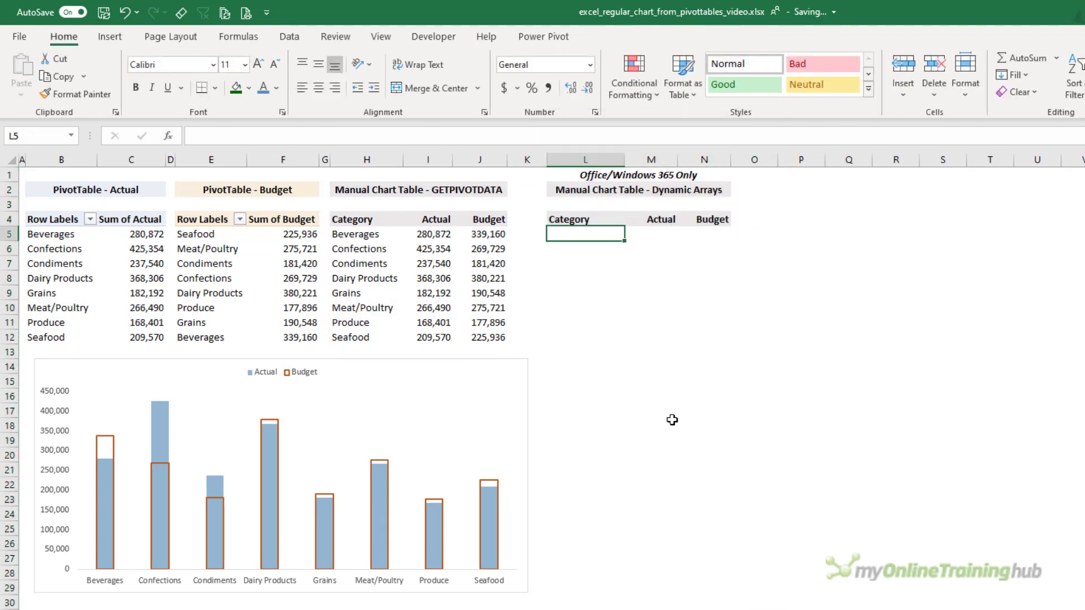
{"action": "left_click_drag", "start_coordinate": [439, 359], "coordinate": [438, 474]}
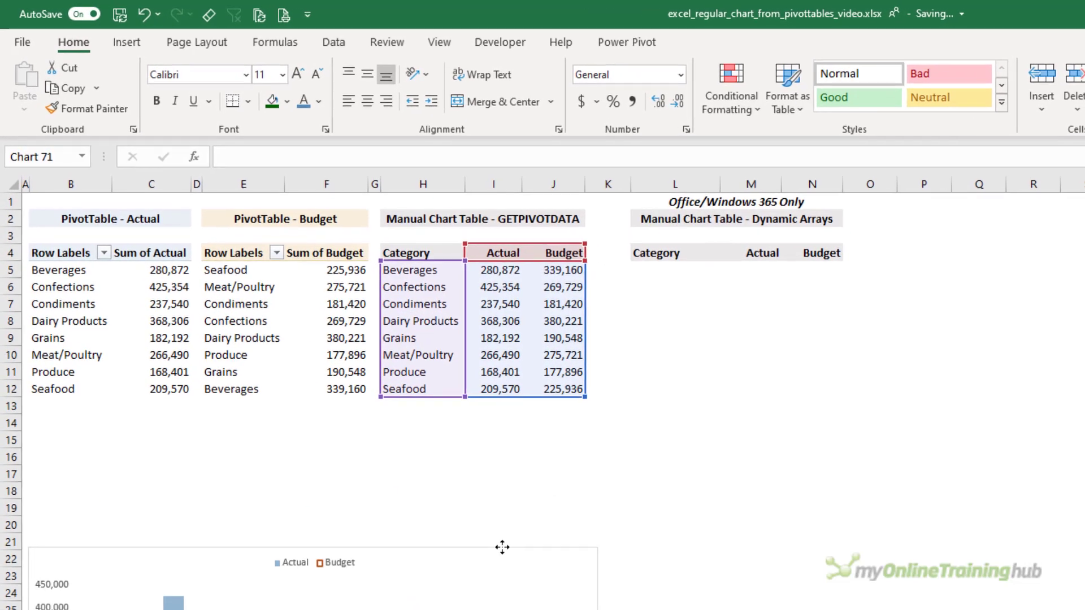
{"action": "key", "text": "Escape"}
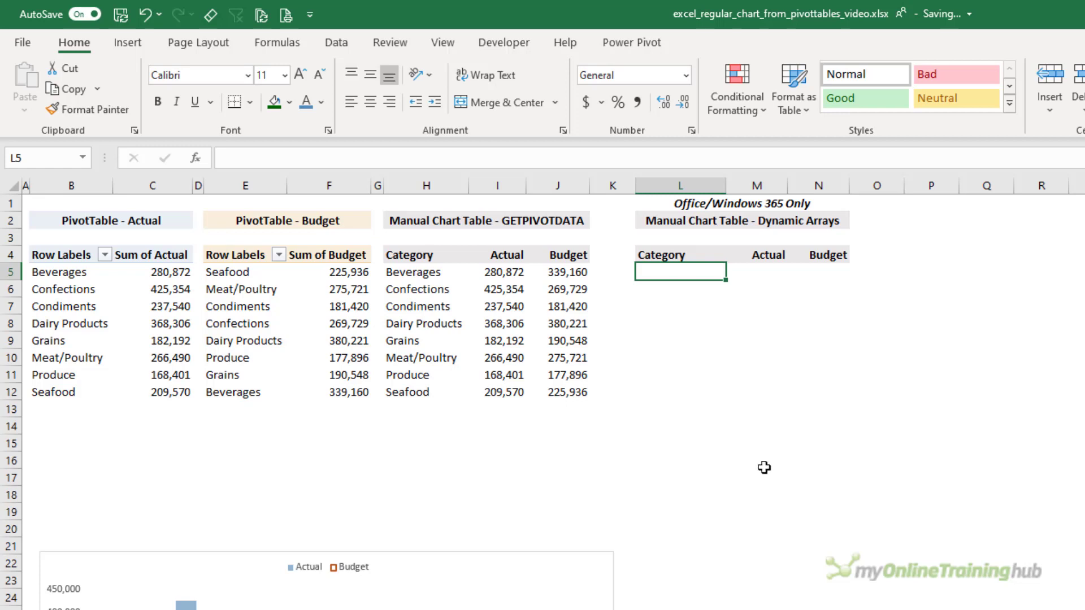
Enter =FILTER(B5:B20,B5:B20<>"") in L5 to list the non-blank categories
{"action": "type", "text": "=fil"}
{"action": "key", "text": "Tab"}
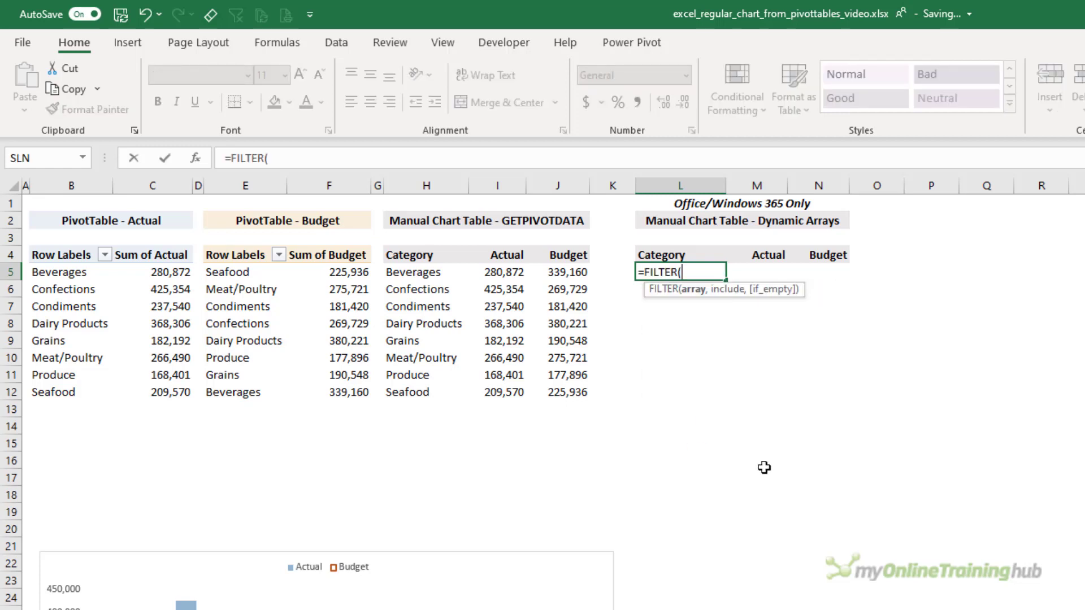
{"action": "left_click_drag", "start_coordinate": [77, 277], "coordinate": [84, 524]}
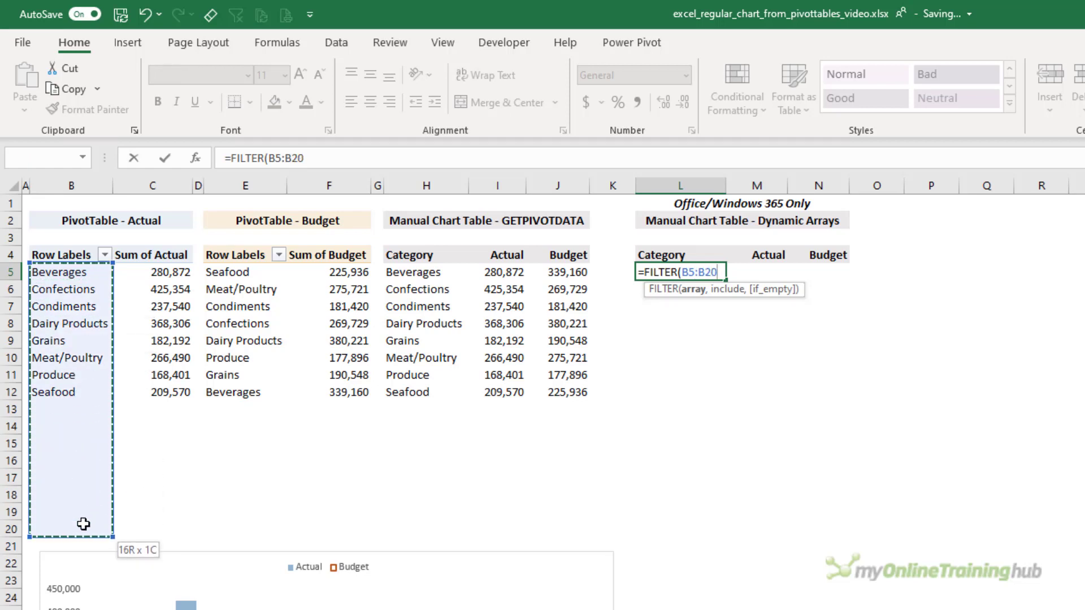
{"action": "left_click_drag", "start_coordinate": [83, 525], "coordinate": [84, 525]}
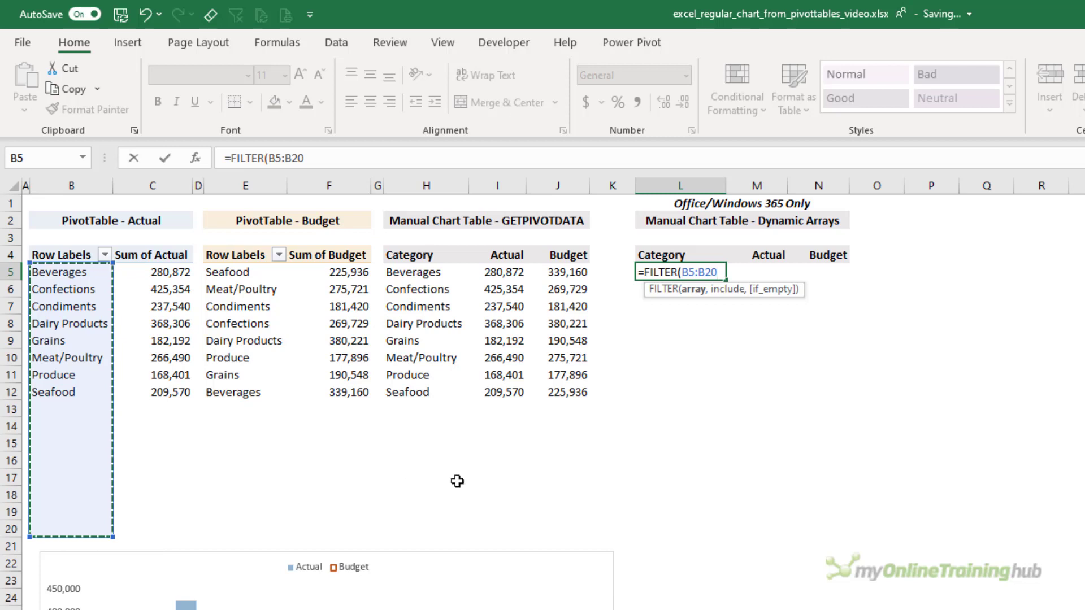
{"action": "type", "text": ","}
{"action": "left_click_drag", "start_coordinate": [104, 272], "coordinate": [105, 530]}
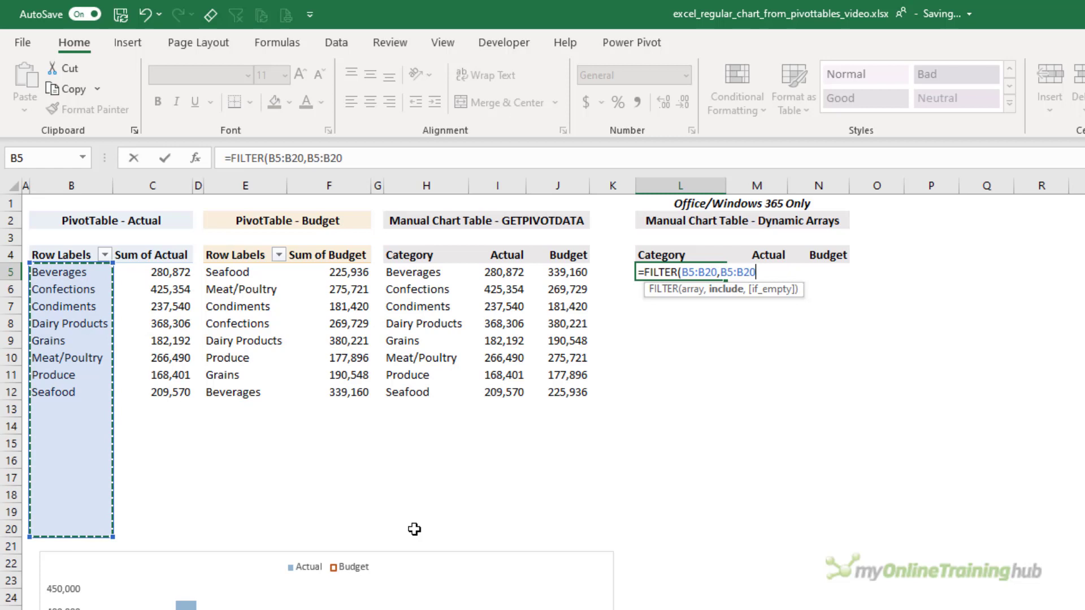
{"action": "type", "text": "<>"}
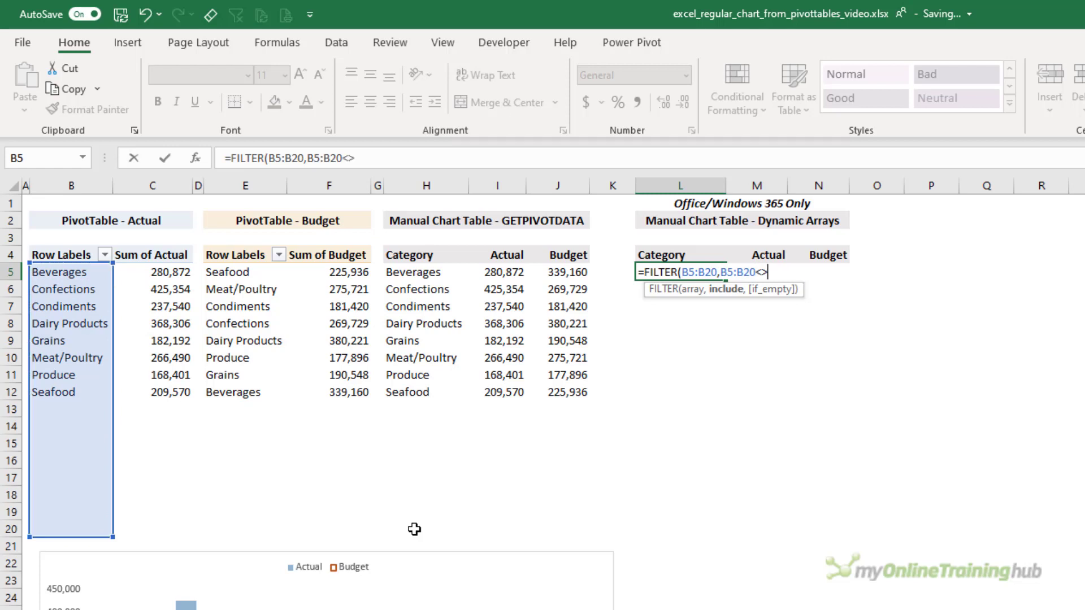
{"action": "type", "text": "\"\")"}
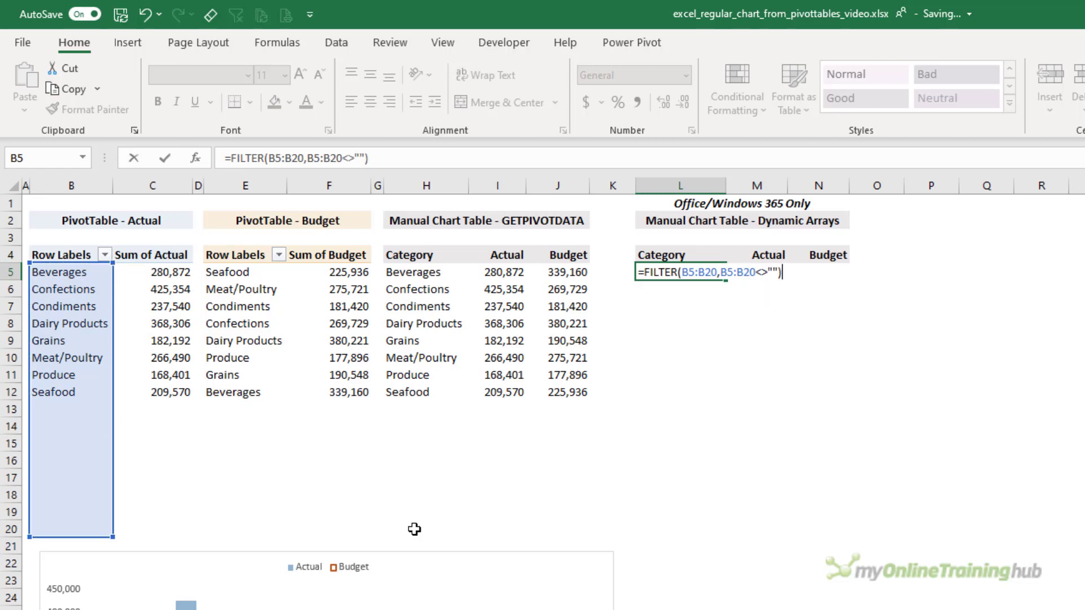
{"action": "key", "text": "Return"}
{"action": "key", "text": "Up"}
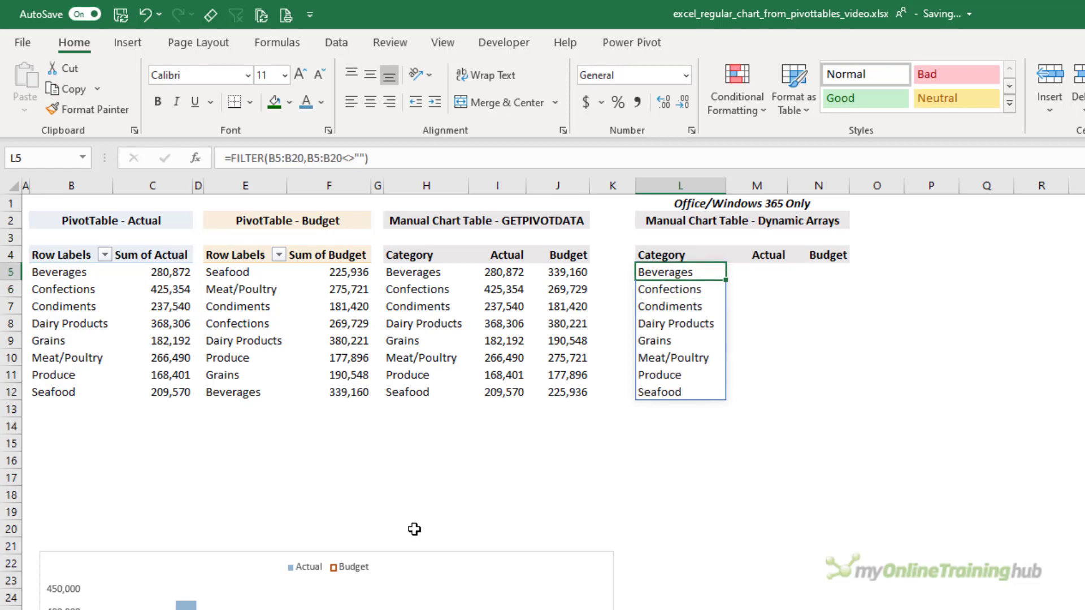
Wrap the L5 formula in SORT so the categories spill alphabetically
{"action": "left_click", "coordinate": [231, 159]}
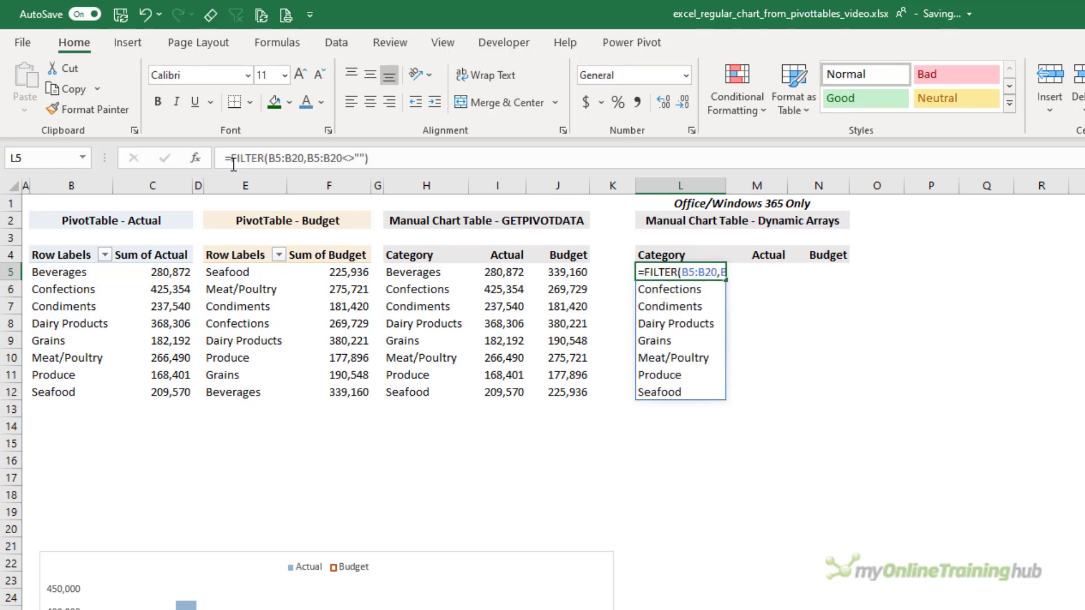
{"action": "type", "text": "sort"}
{"action": "key", "text": "Tab"}
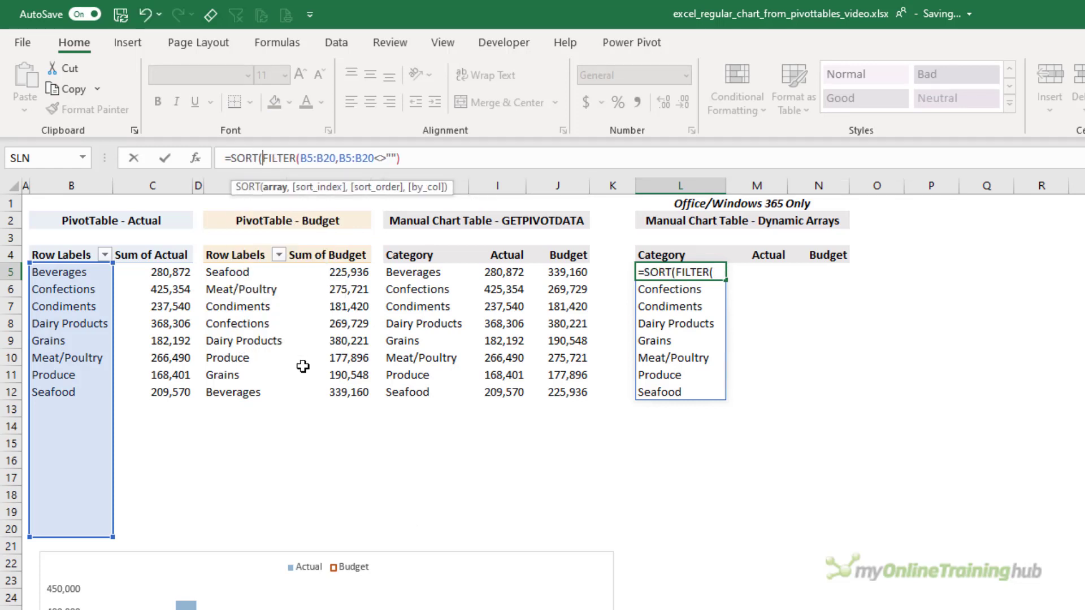
{"action": "key", "text": "End"}
{"action": "type", "text": ")"}
{"action": "key", "text": "Return"}
{"action": "key", "text": "Up"}
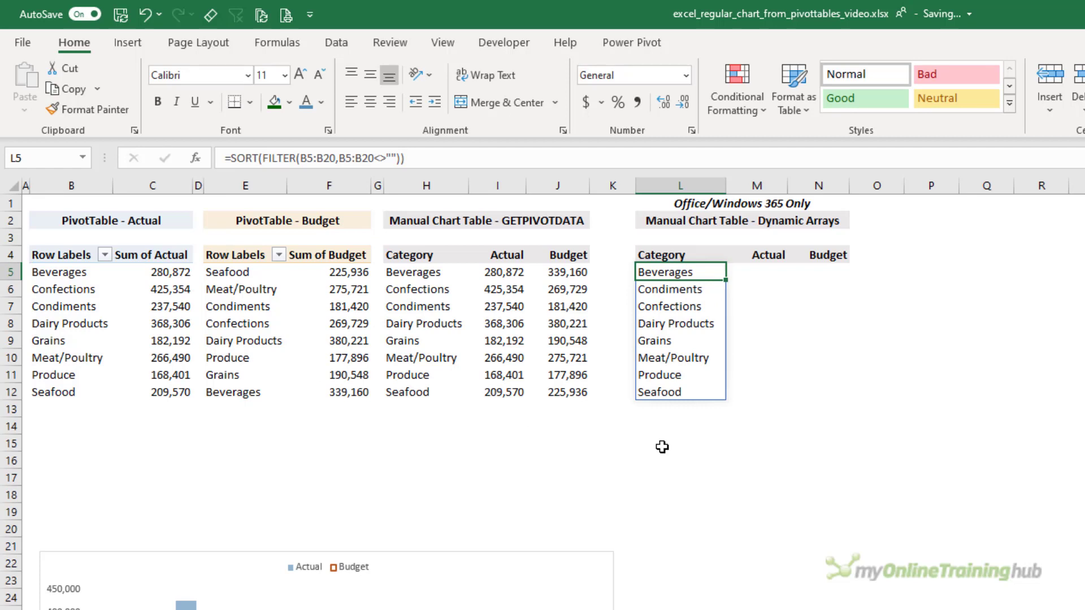
Enter =XLOOKUP(L5#,B5:B20,C5:C20) in M5 to pull each category's Actual value
{"action": "left_click", "coordinate": [748, 274]}
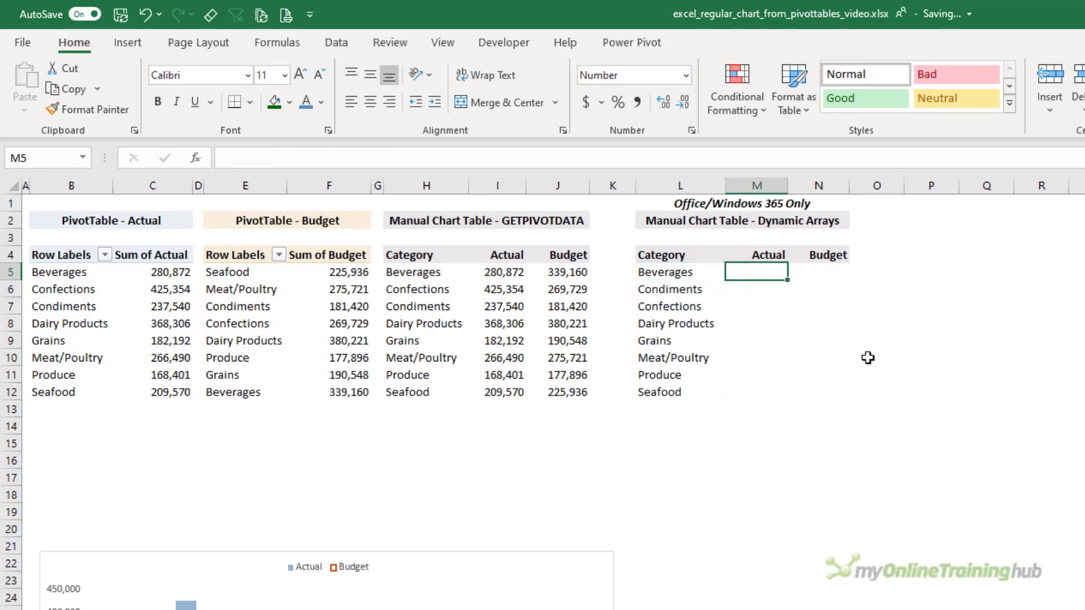
{"action": "type", "text": "=xl"}
{"action": "key", "text": "Tab"}
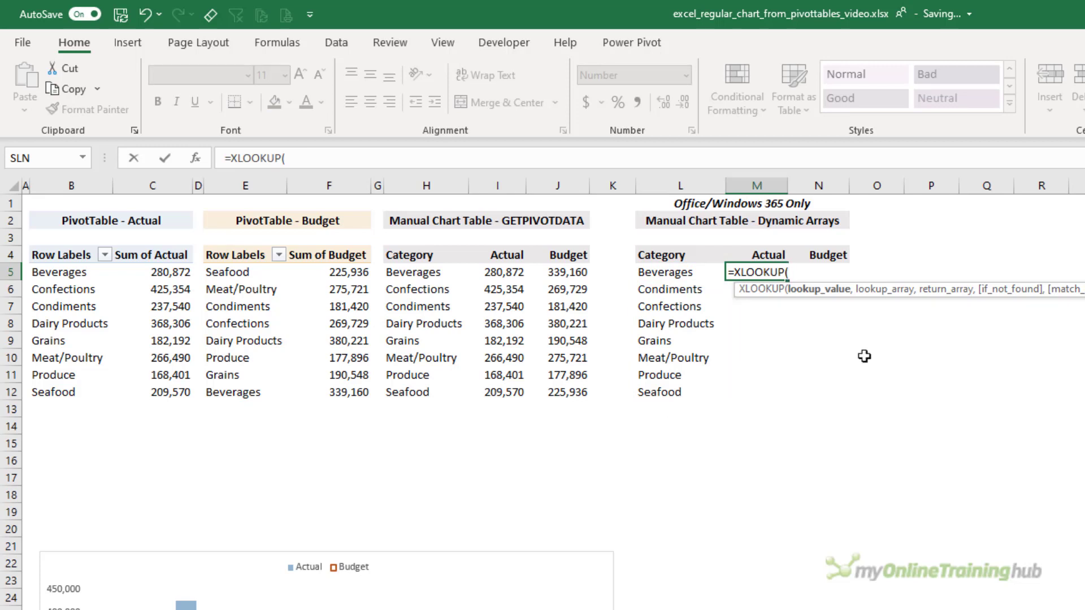
{"action": "left_click_drag", "start_coordinate": [690, 273], "coordinate": [685, 391]}
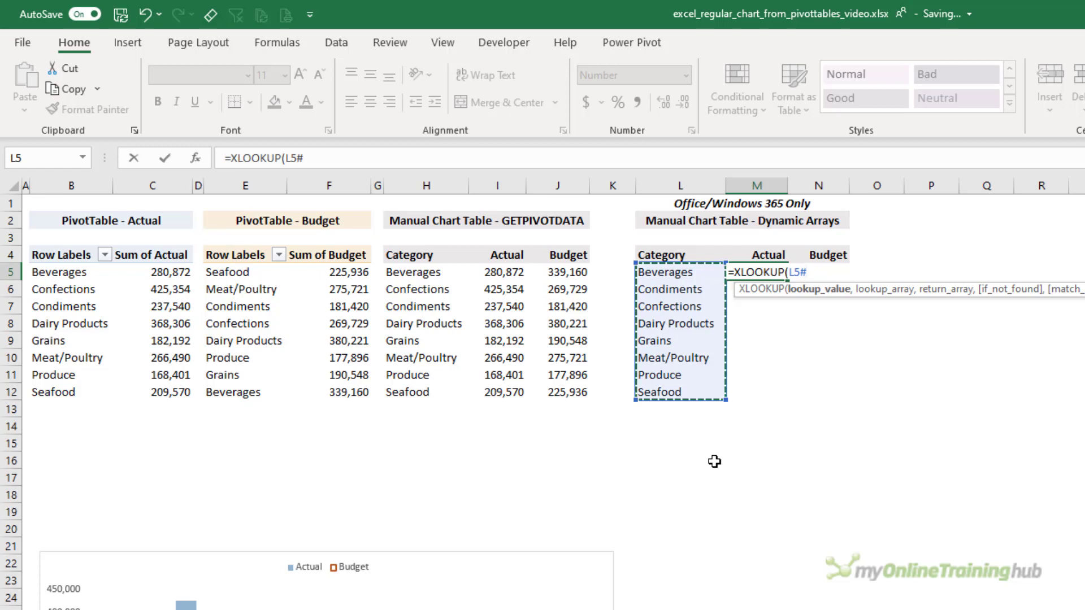
{"action": "type", "text": ","}
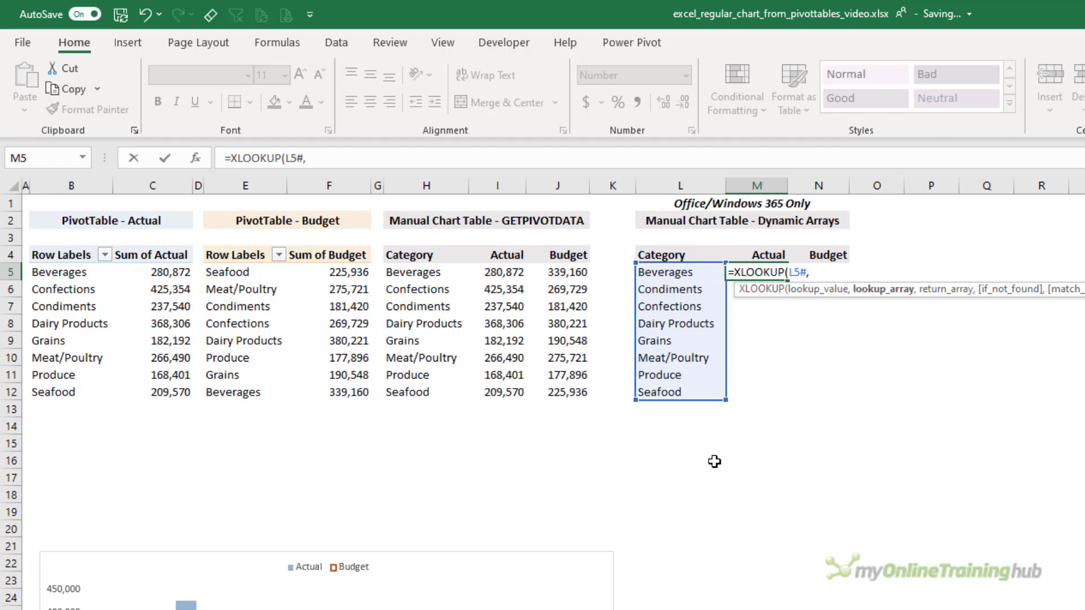
{"action": "left_click_drag", "start_coordinate": [84, 273], "coordinate": [85, 524]}
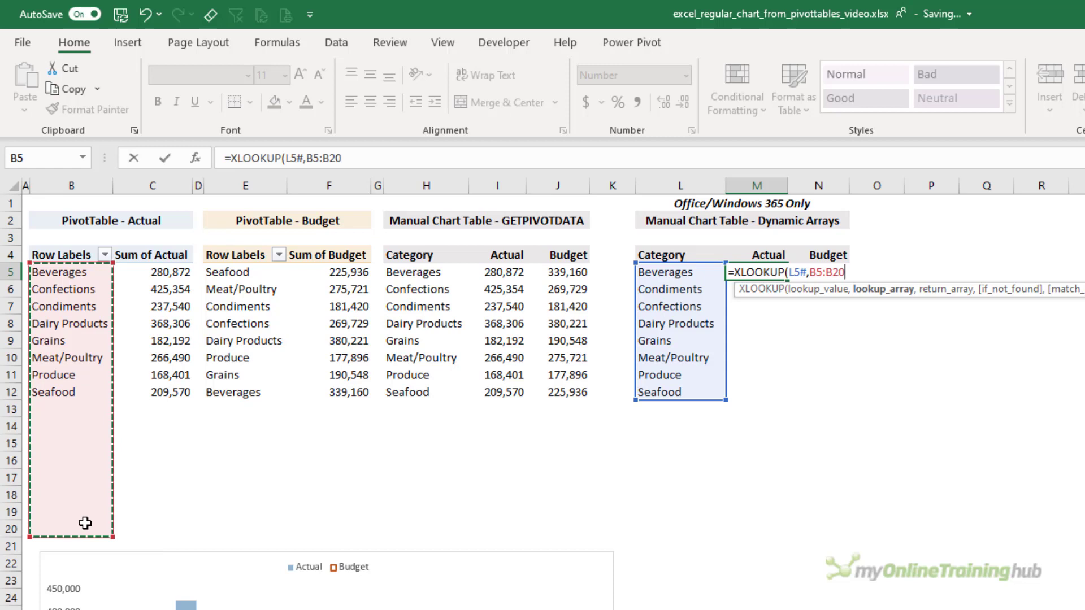
{"action": "type", "text": ","}
{"action": "left_click_drag", "start_coordinate": [160, 274], "coordinate": [159, 523]}
{"action": "type", "text": ")"}
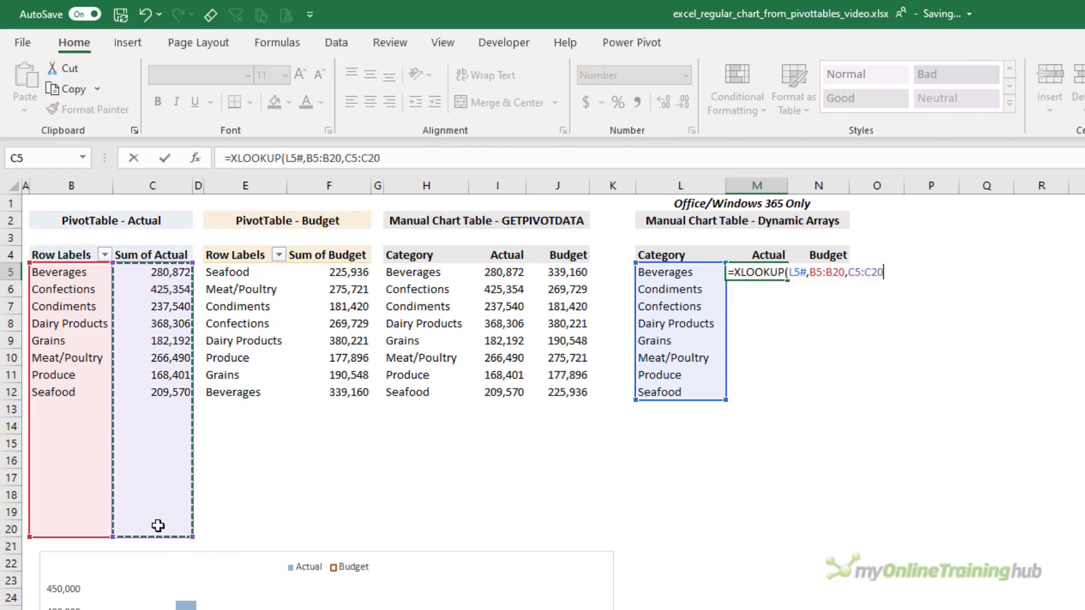
{"action": "key", "text": "Return"}
Enter =XLOOKUP(L5#,E5:E20,F5:F20) in N5 to pull each category's Budget value
{"action": "left_click", "coordinate": [840, 273]}
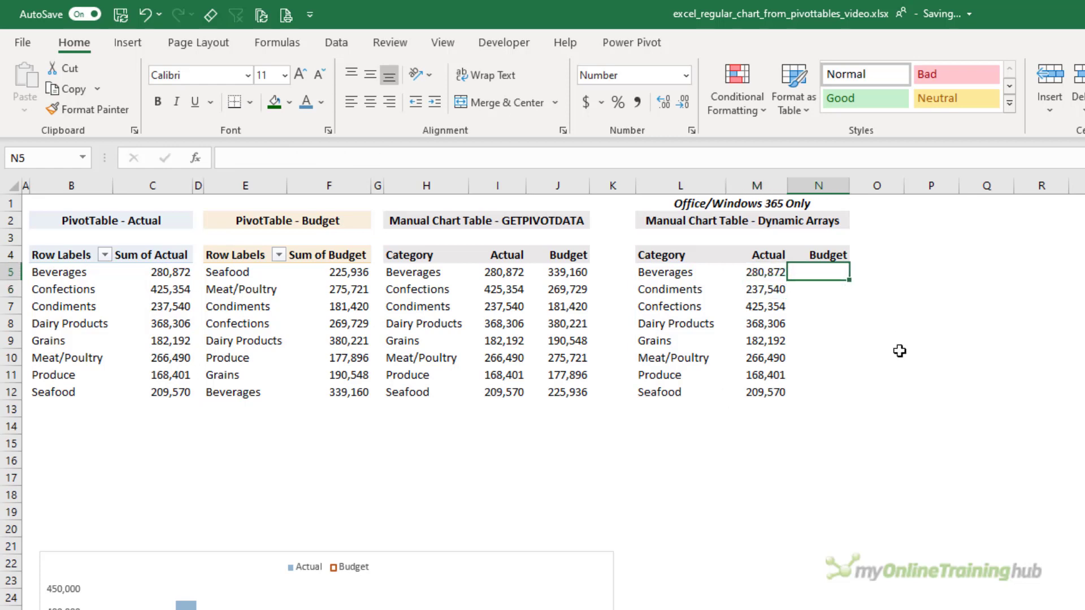
{"action": "type", "text": "=XLOOKUP(=xl"}
{"action": "key", "text": "Tab"}
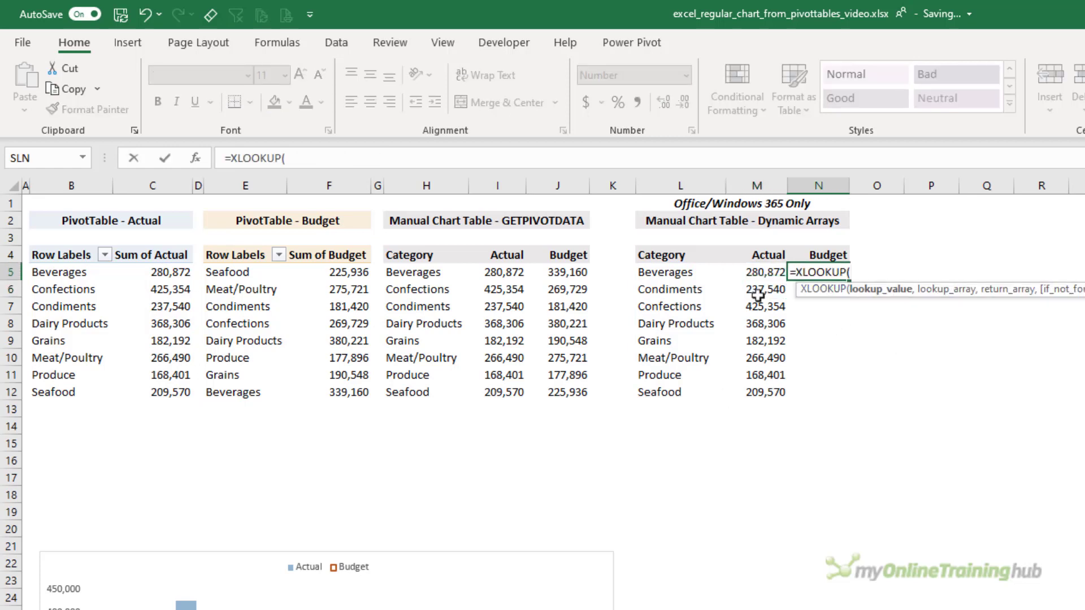
{"action": "left_click_drag", "start_coordinate": [667, 273], "coordinate": [685, 384]}
{"action": "type", "text": ","}
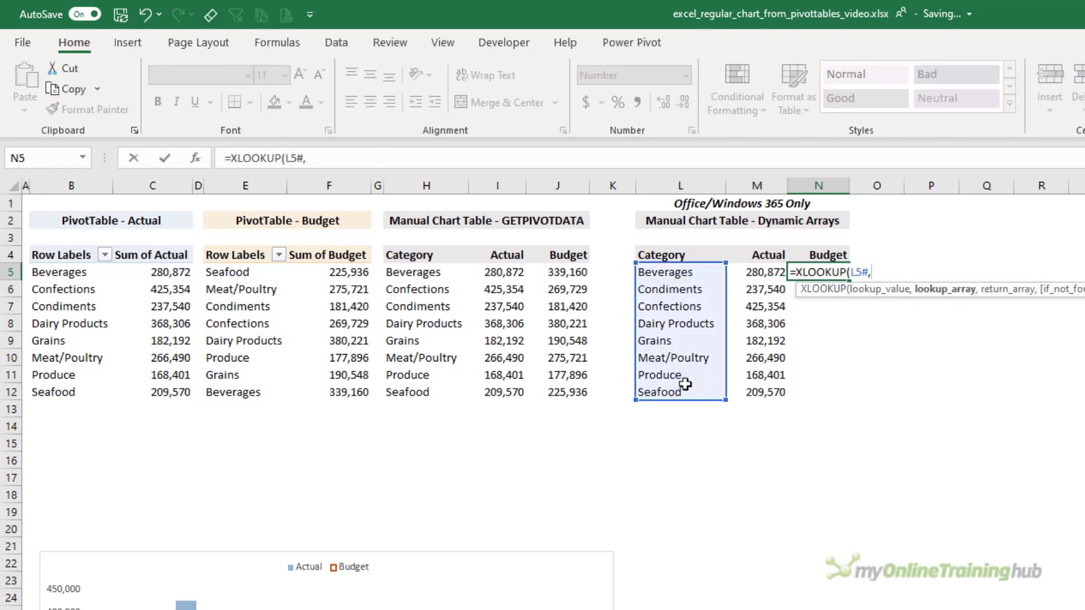
{"action": "left_click_drag", "start_coordinate": [242, 273], "coordinate": [245, 529]}
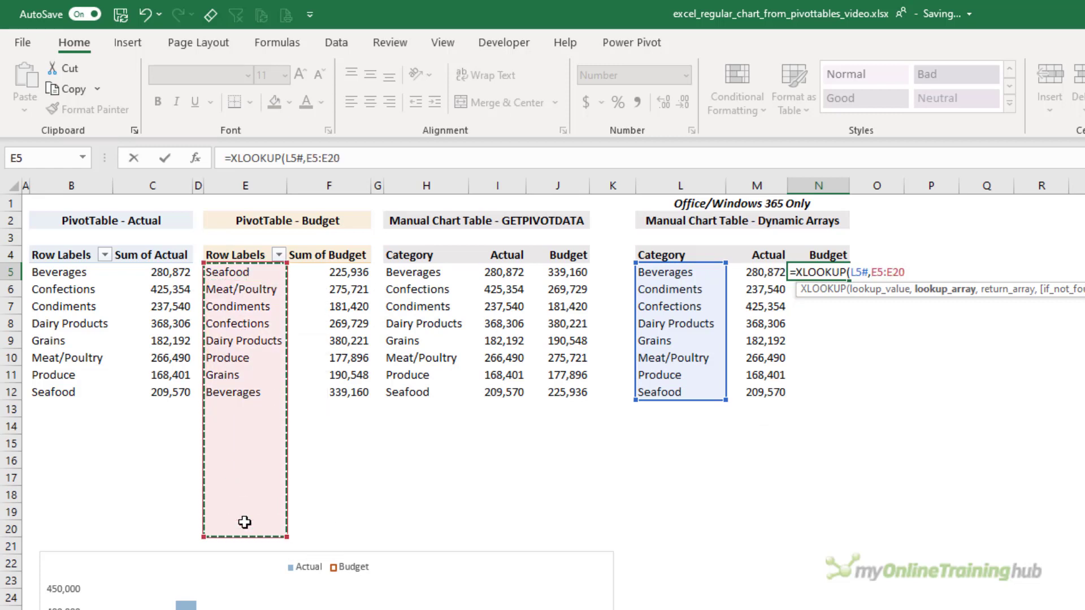
{"action": "type", "text": ","}
{"action": "left_click_drag", "start_coordinate": [312, 273], "coordinate": [316, 529]}
{"action": "key", "text": "Return"}
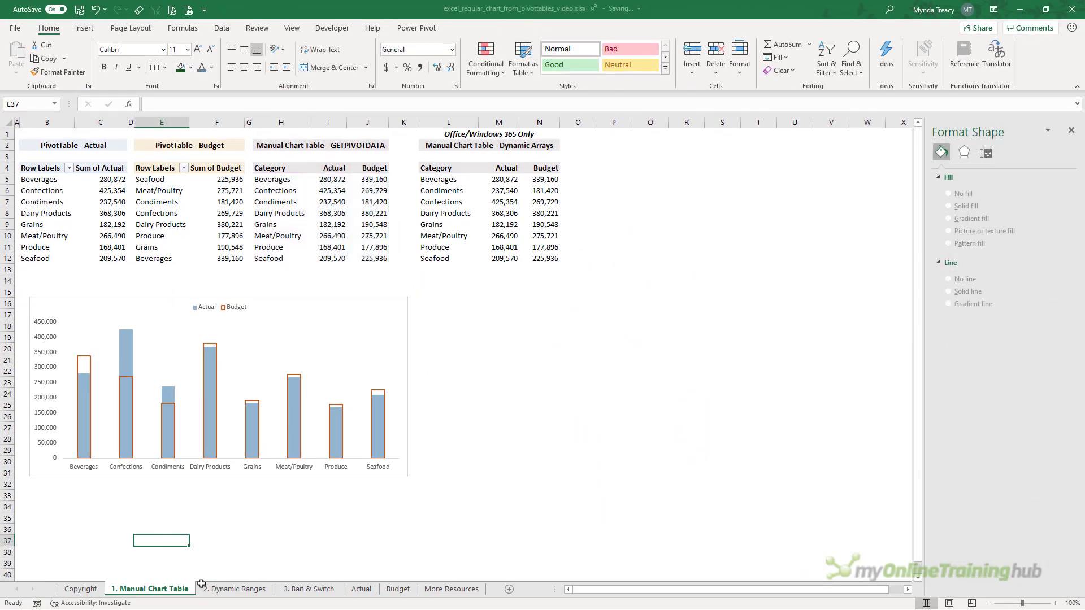
Switch to the '2. Dynamic Ranges' sheet with the monthly 2020 PivotTables
{"action": "left_click", "coordinate": [202, 588]}
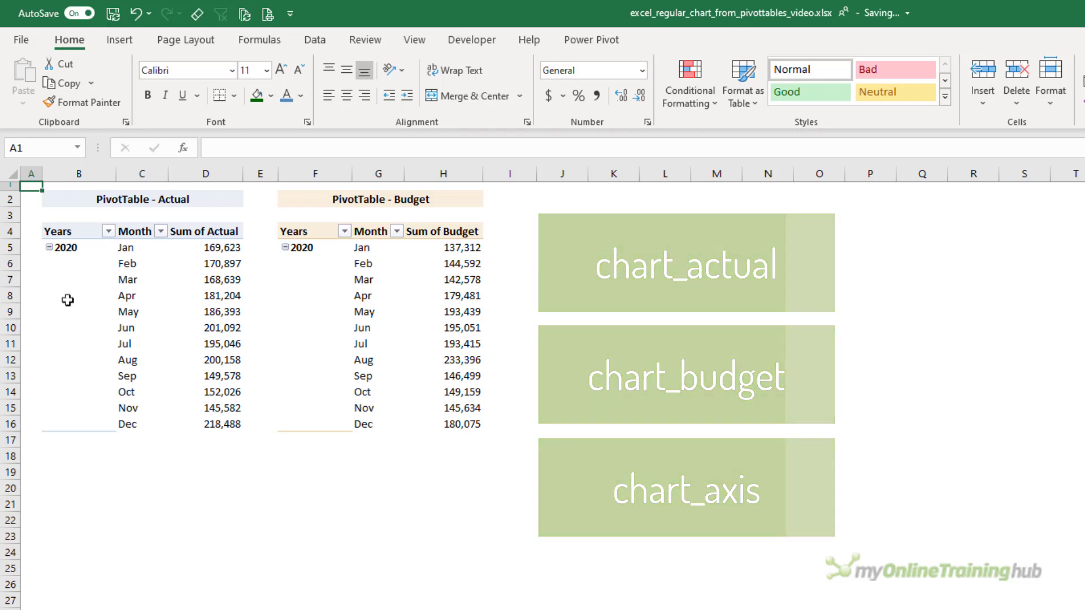
Define chart_actual as =OFFSET('2. Dynamic Ranges'!$D$5,,,COUNTA('2. Dynamic Ranges'!$C$5:$C$30))
{"action": "left_click", "coordinate": [257, 41]}
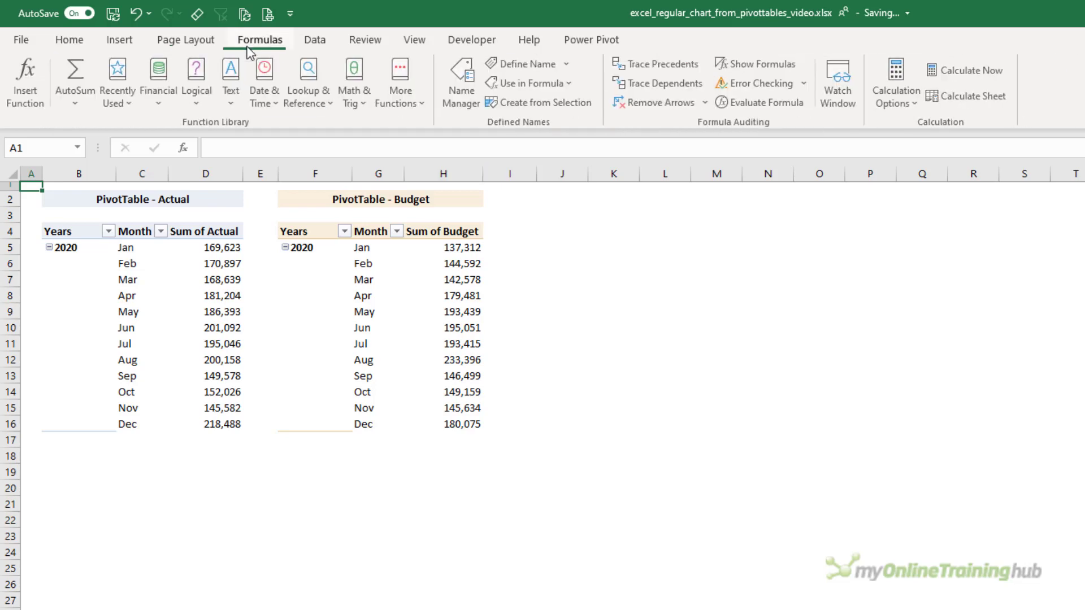
{"action": "left_click", "coordinate": [526, 63]}
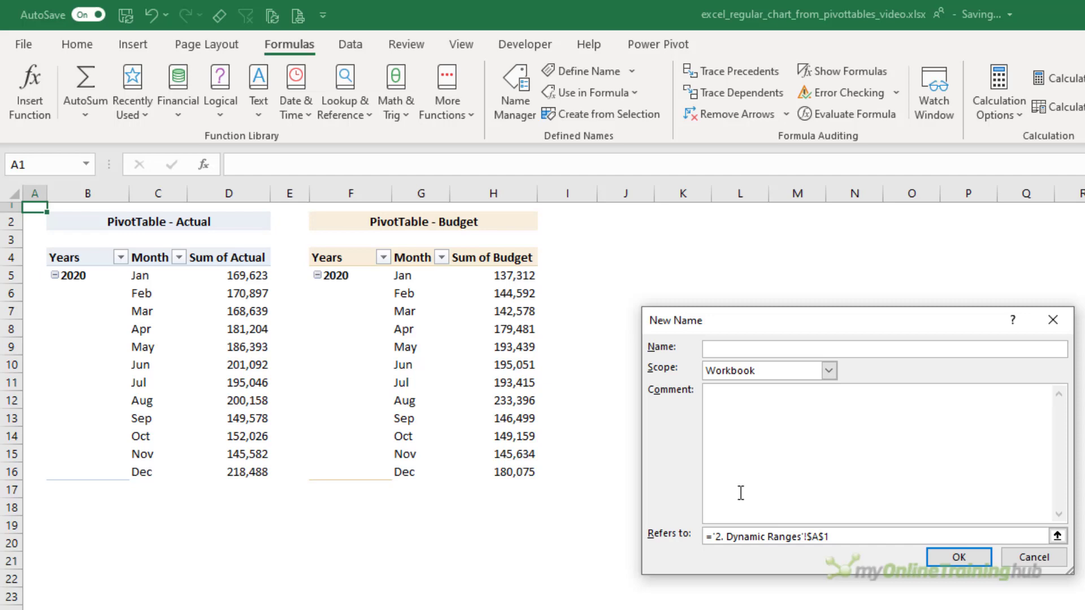
{"action": "type", "text": "chart_actual"}
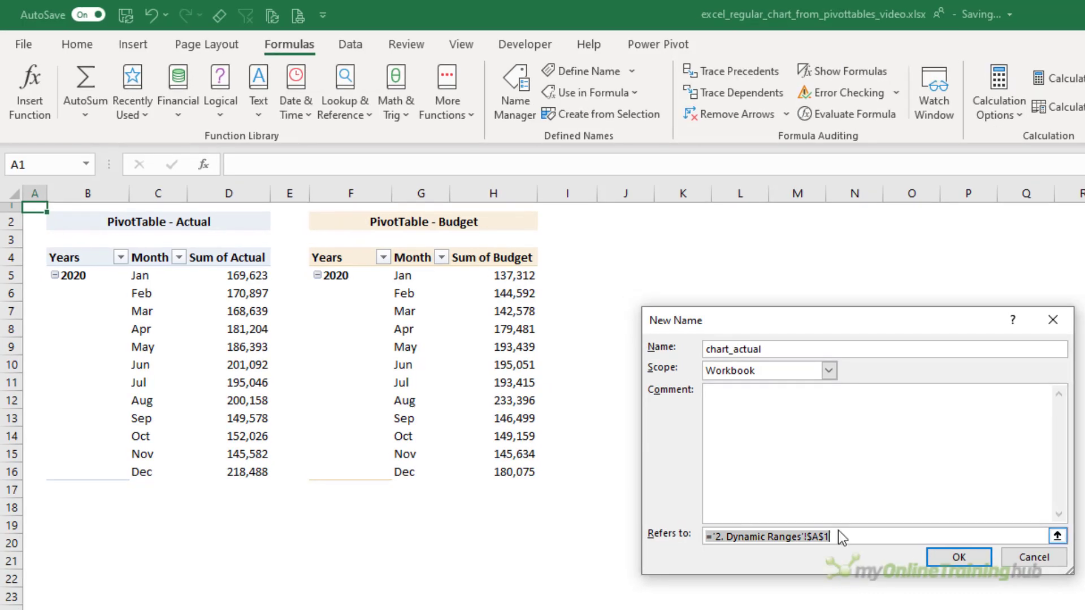
{"action": "left_click", "coordinate": [839, 535]}
{"action": "key", "text": "BackSpace"}
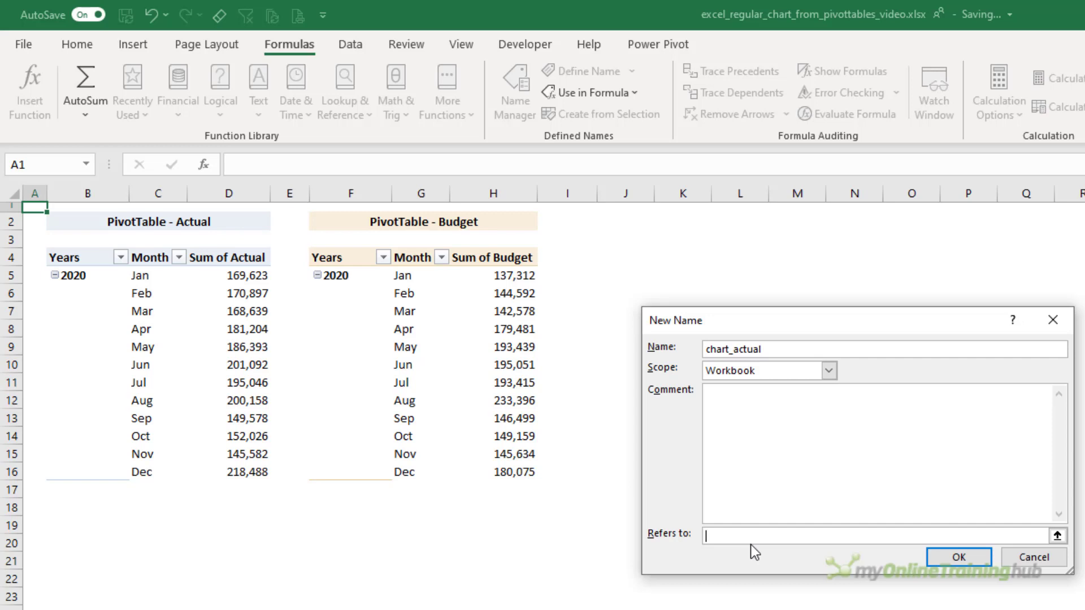
{"action": "type", "text": "=OFFSET("}
{"action": "left_click", "coordinate": [252, 276]}
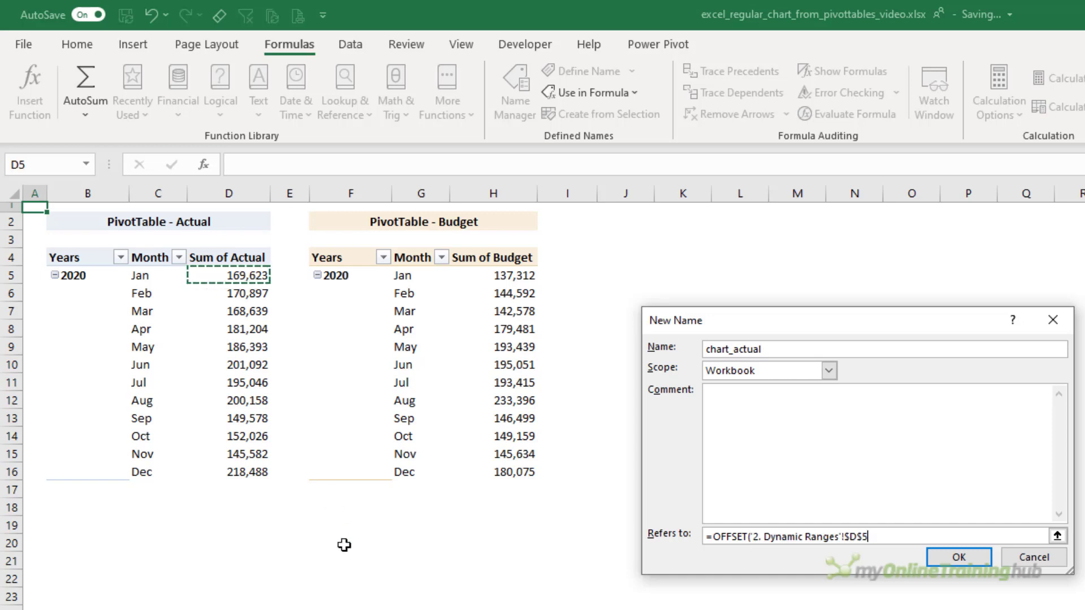
{"action": "type", "text": ","}
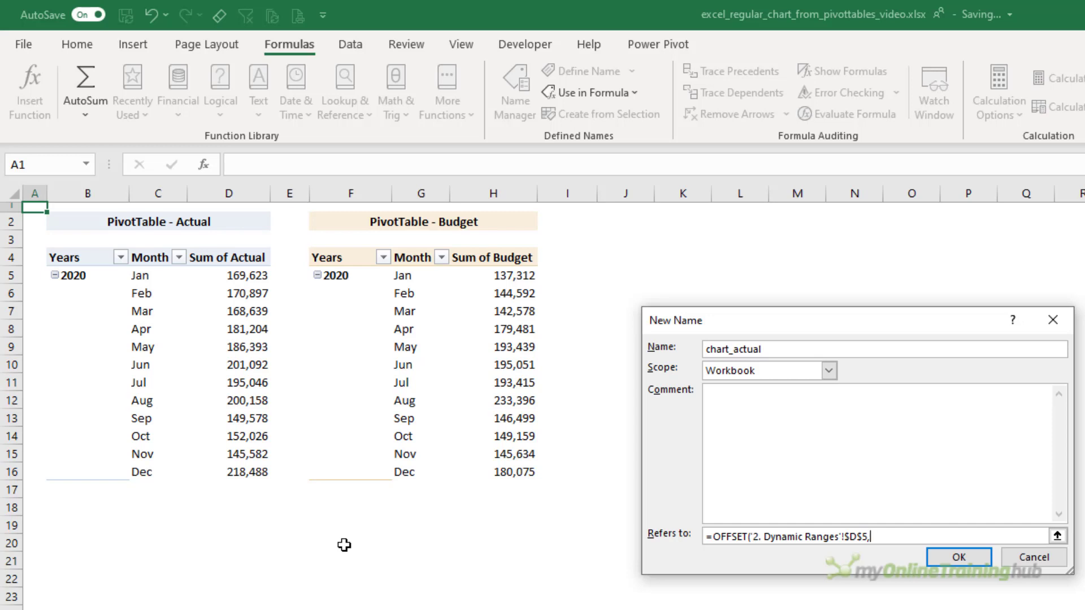
{"action": "type", "text": ","}
{"action": "type", "text": ",COUNTA("}
{"action": "left_click_drag", "start_coordinate": [141, 274], "coordinate": [145, 609]}
{"action": "left_click_drag", "start_coordinate": [146, 483], "coordinate": [147, 540]}
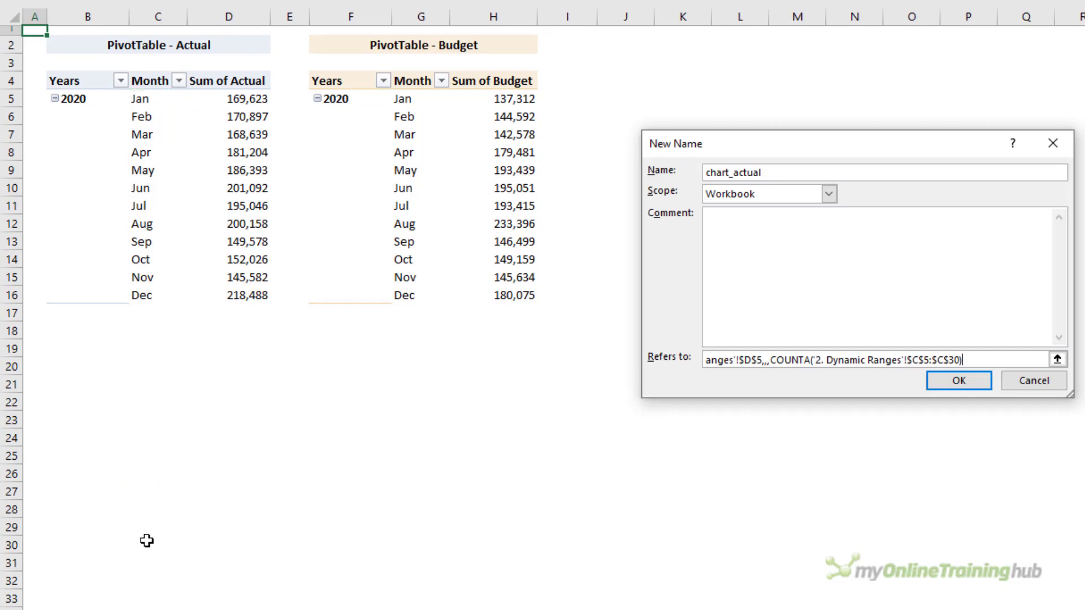
{"action": "type", "text": ")"}
Save chart_actual, then copy its OFFSET formula from the Name Manager
{"action": "left_click", "coordinate": [941, 382]}
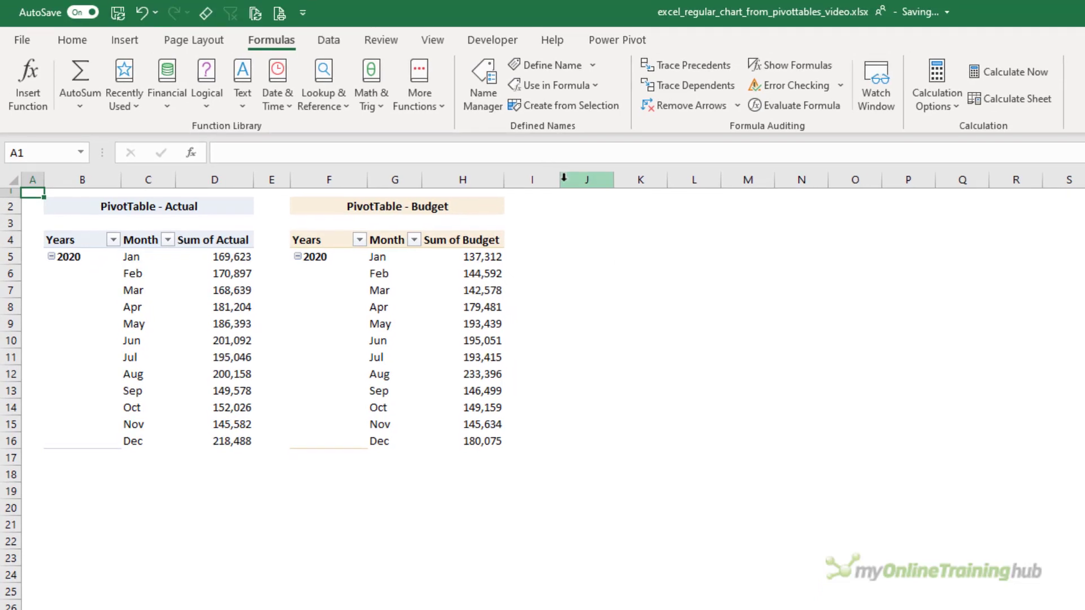
{"action": "left_click", "coordinate": [490, 103]}
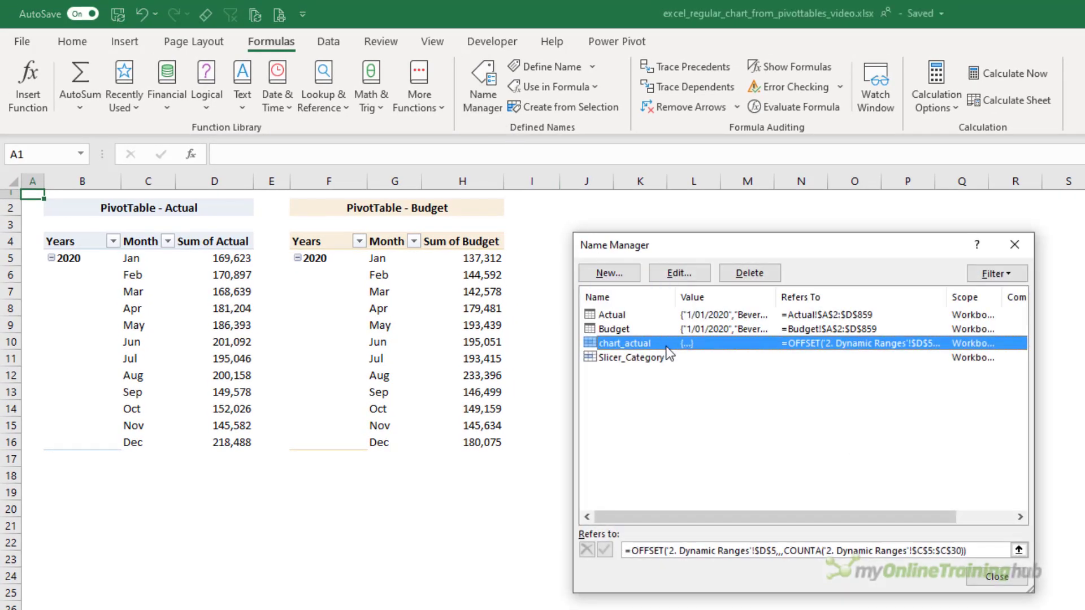
{"action": "left_click", "coordinate": [702, 551]}
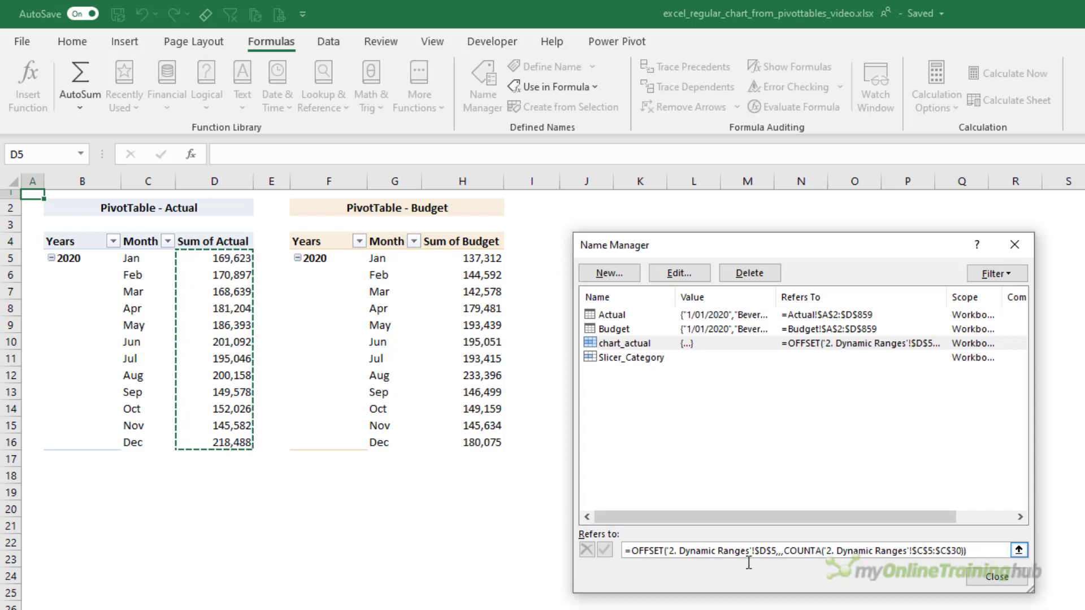
{"action": "left_click_drag", "start_coordinate": [978, 553], "coordinate": [581, 555]}
{"action": "key", "text": "ctrl+c"}
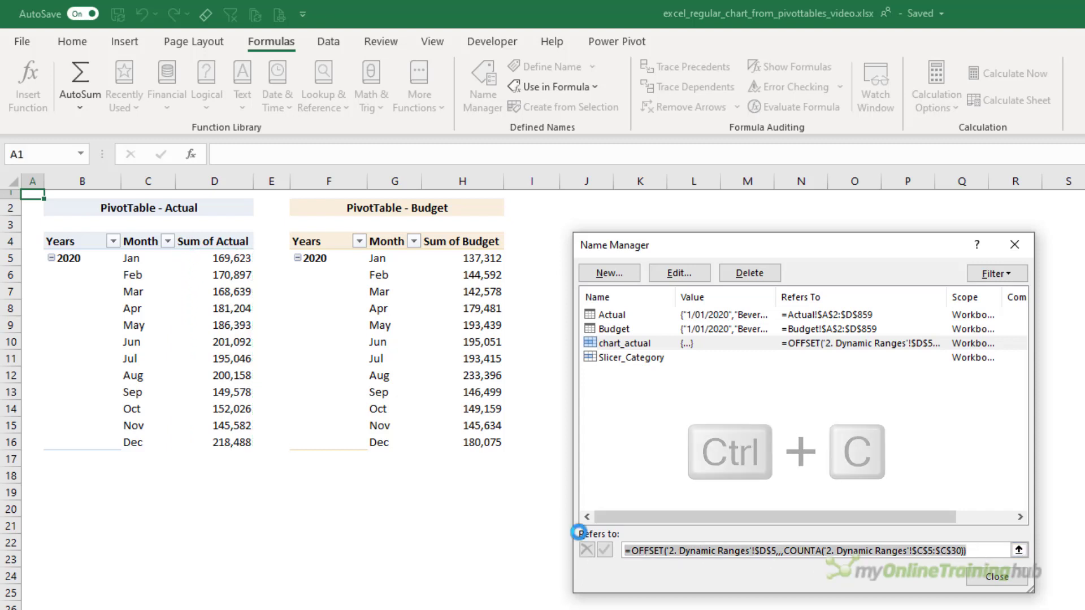
Create the name chart_budget from the pasted formula, starting it at $H$5
{"action": "left_click", "coordinate": [610, 274]}
{"action": "type", "text": "chart"}
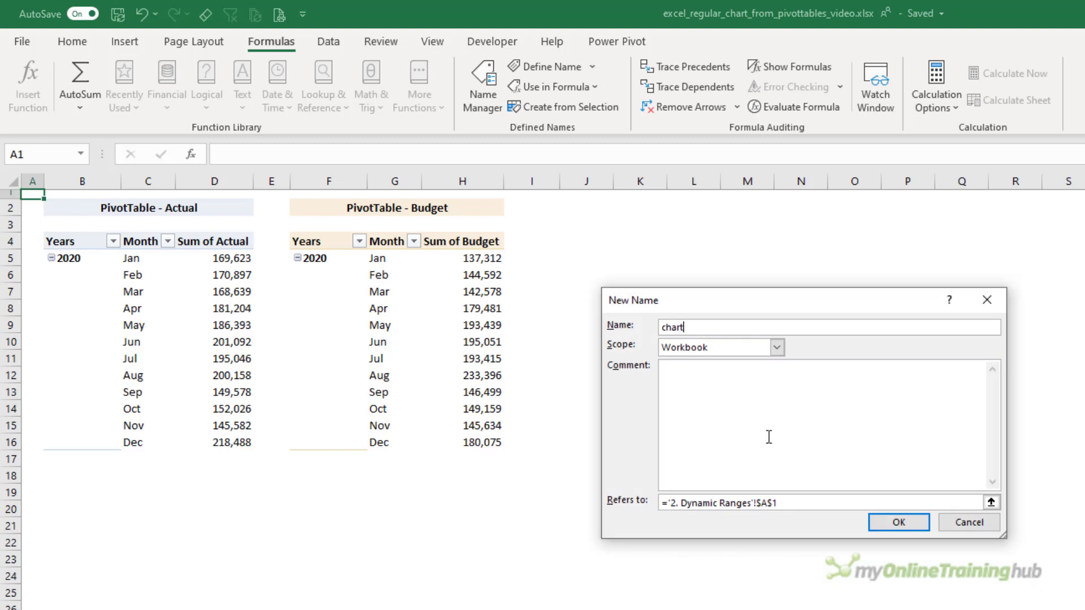
{"action": "type", "text": "_budget"}
{"action": "left_click_drag", "start_coordinate": [802, 503], "coordinate": [648, 499]}
{"action": "key", "text": "ctrl+v"}
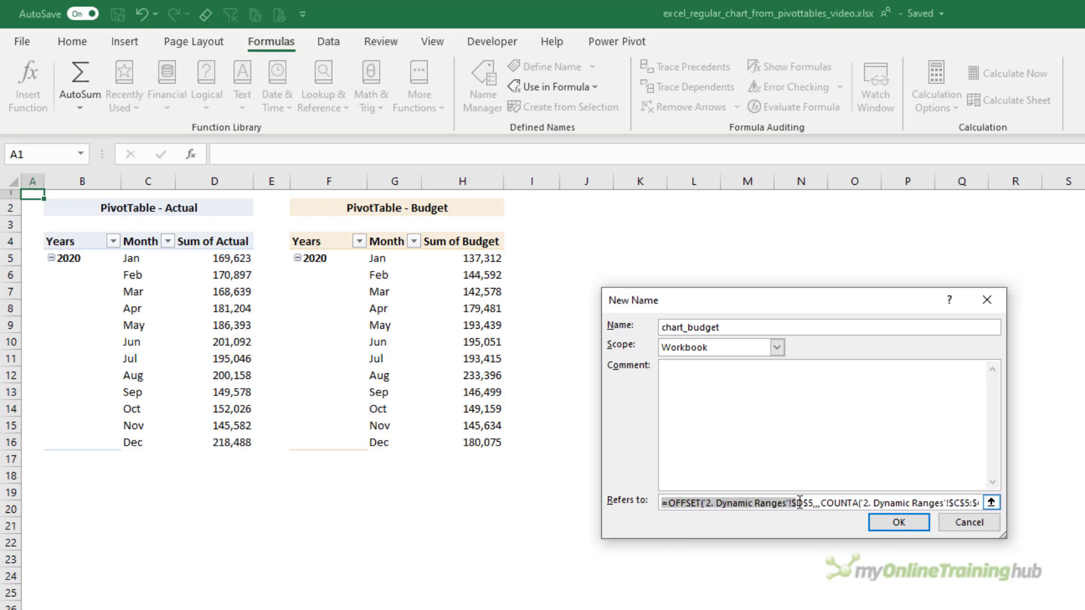
{"action": "left_click", "coordinate": [799, 502]}
{"action": "key", "text": "Delete"}
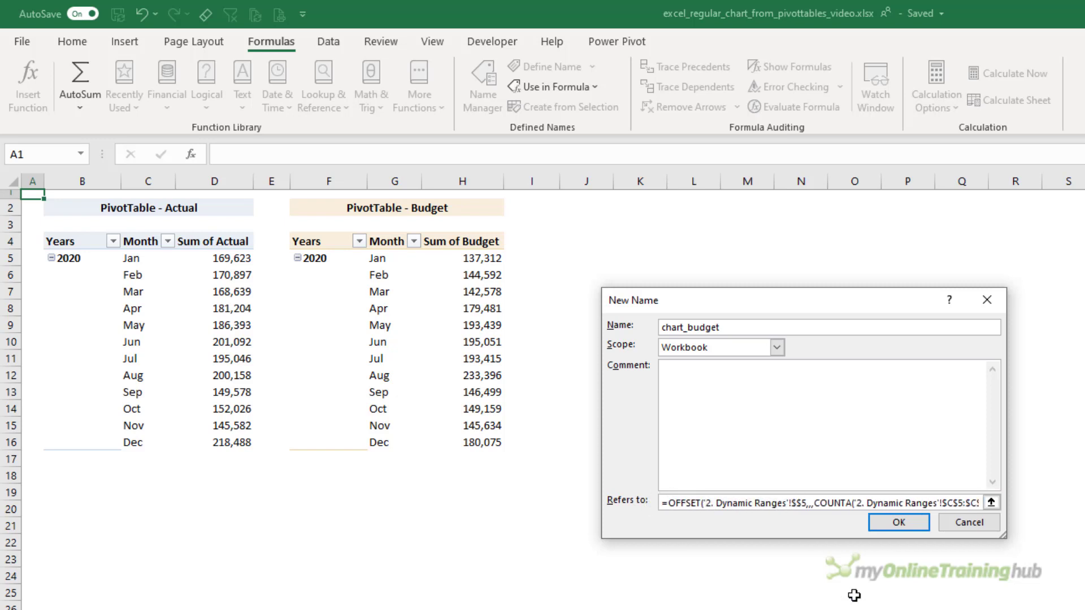
{"action": "type", "text": "H"}
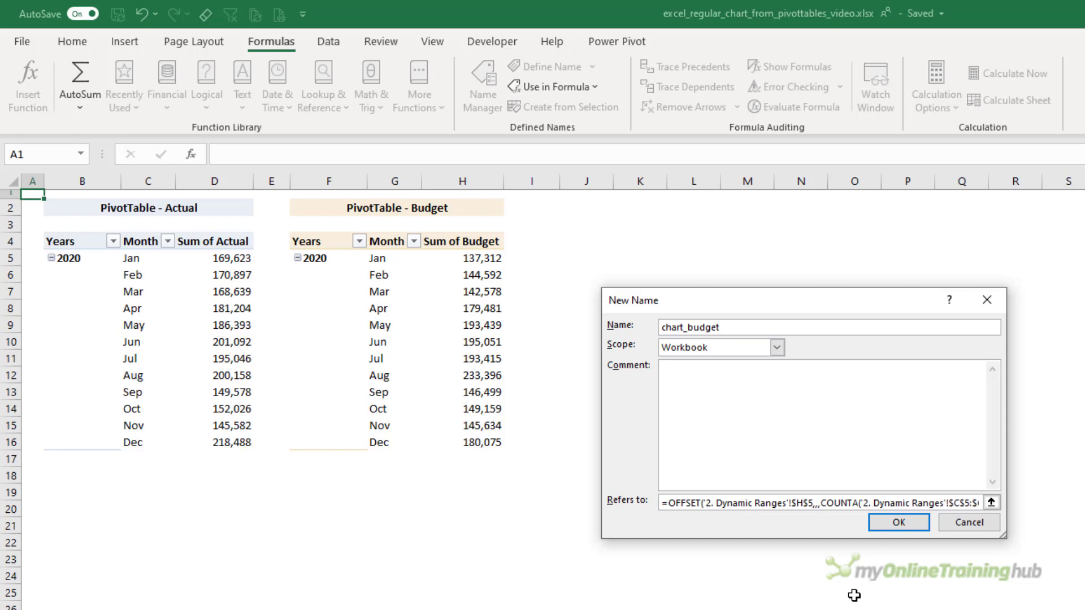
Change chart_budget's count range to $G$5:$G$30 and save the name
{"action": "left_click", "coordinate": [959, 503]}
{"action": "key", "text": "F2"}
{"action": "key", "text": "Right"}
{"action": "key", "text": "Right"}
{"action": "key", "text": "Right"}
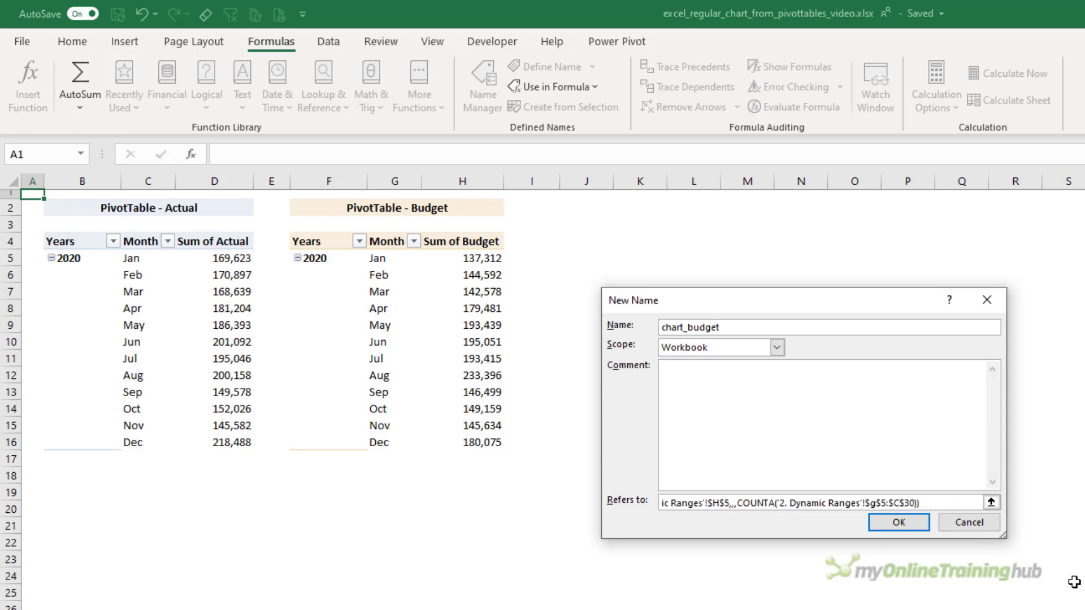
{"action": "key", "text": "BackSpace"}
{"action": "type", "text": "g"}
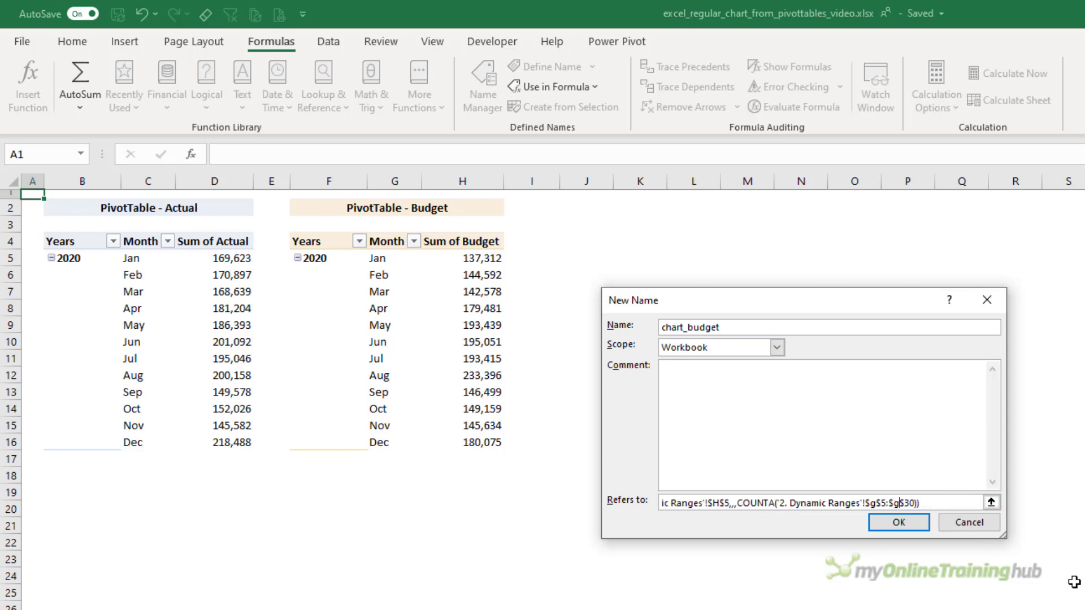
{"action": "left_click", "coordinate": [900, 523]}
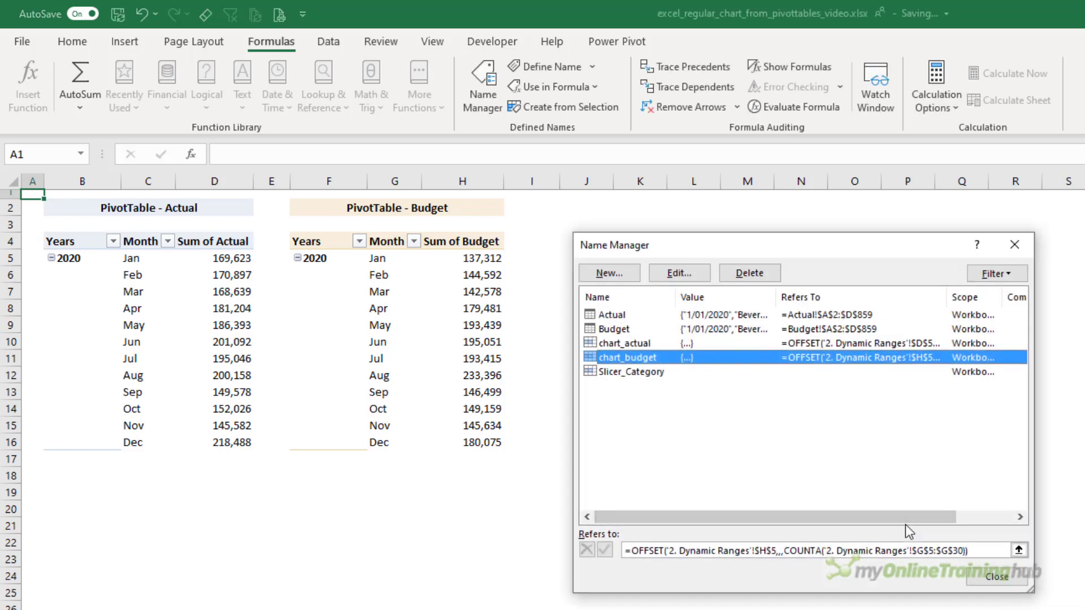
{"action": "left_click", "coordinate": [665, 551]}
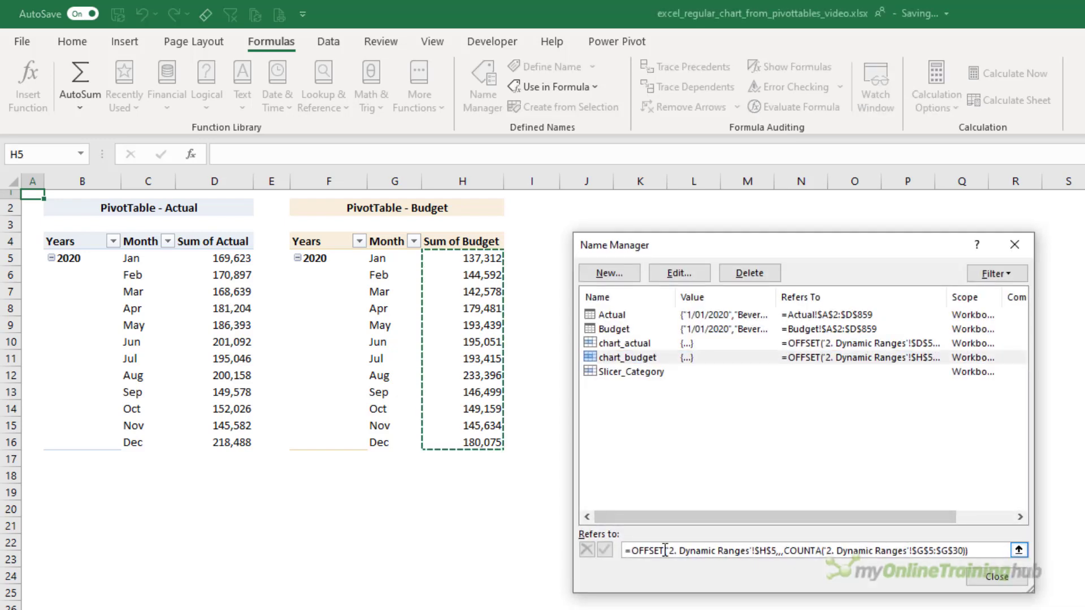
{"action": "left_click_drag", "start_coordinate": [984, 551], "coordinate": [603, 546]}
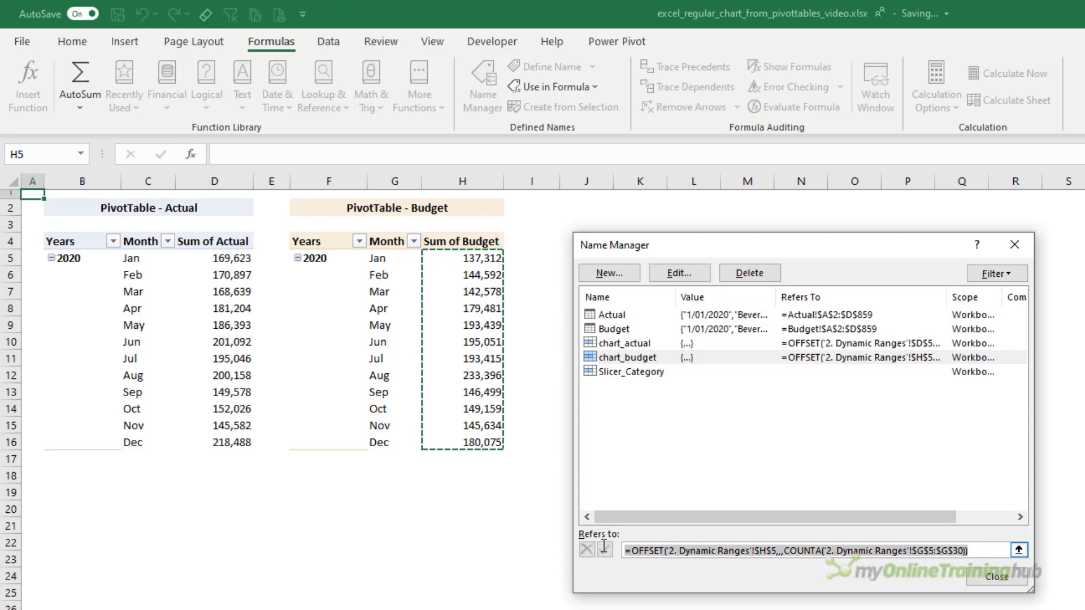
{"action": "left_click", "coordinate": [603, 547]}
Define chart_axis as =OFFSET('2. Dynamic Ranges'!$B$5,,,COUNTA('2. Dynamic Ranges'!$C$5:$C$30),2)
{"action": "left_click", "coordinate": [609, 273]}
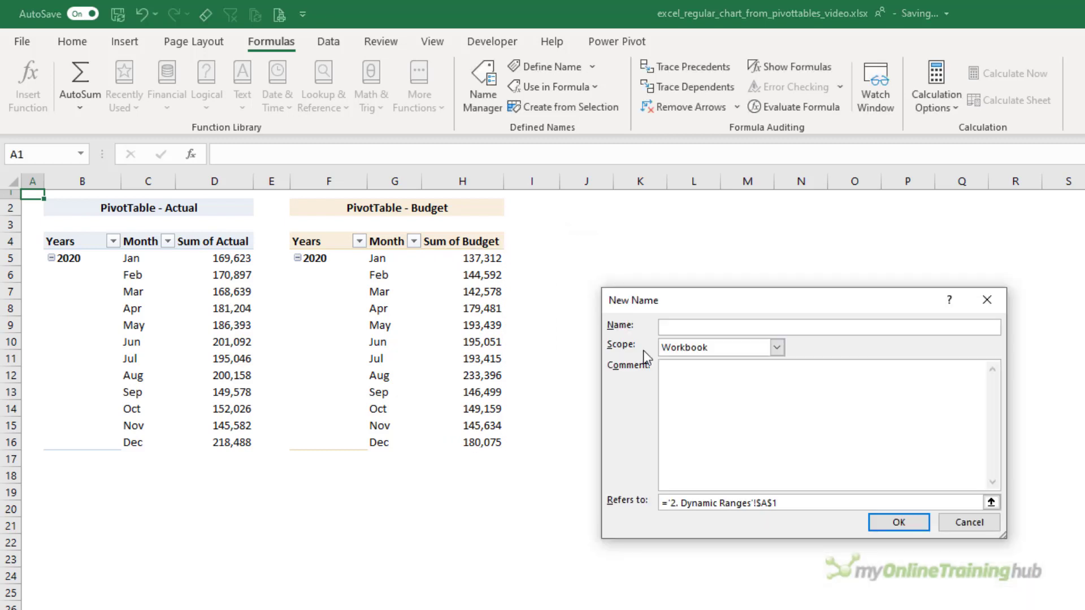
{"action": "type", "text": "chart_axis"}
{"action": "key", "text": "Tab"}
{"action": "key", "text": "Tab"}
{"action": "key", "text": "Tab"}
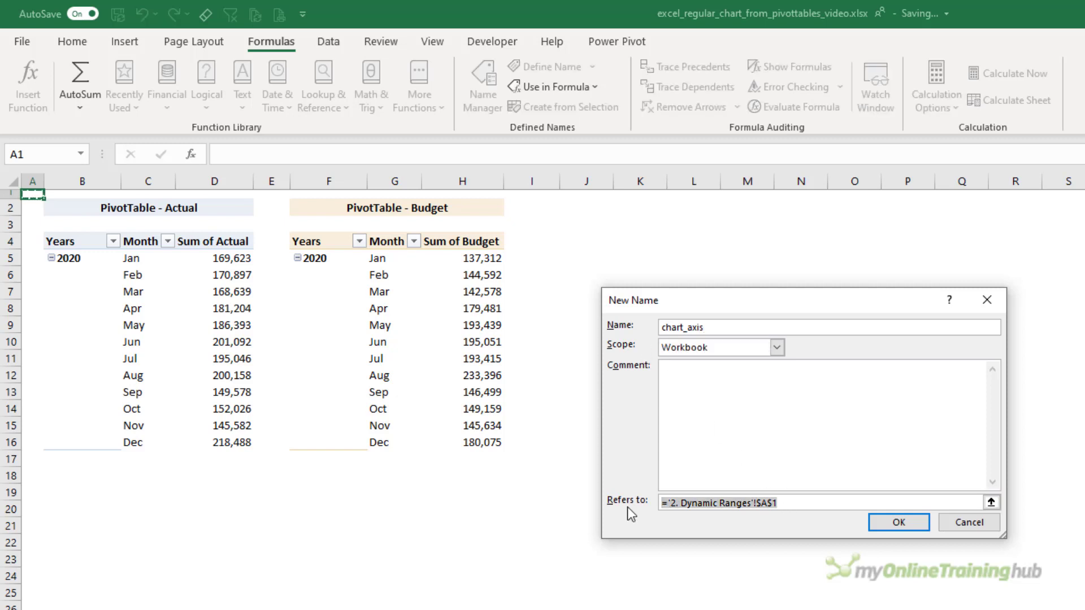
{"action": "type", "text": "=OFFSET("}
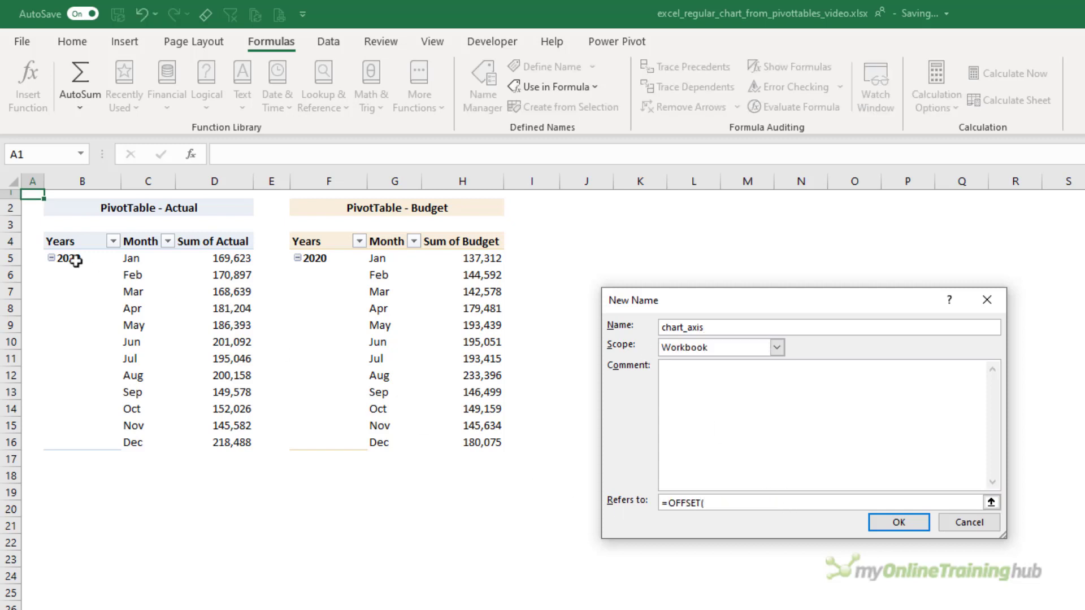
{"action": "left_click", "coordinate": [74, 260]}
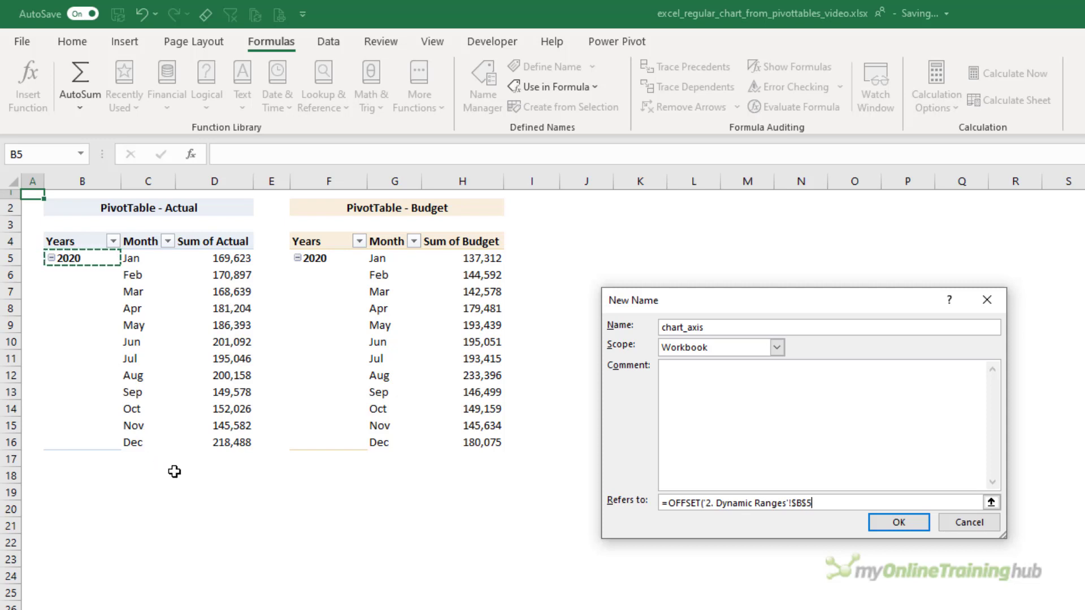
{"action": "type", "text": ",,,COU"}
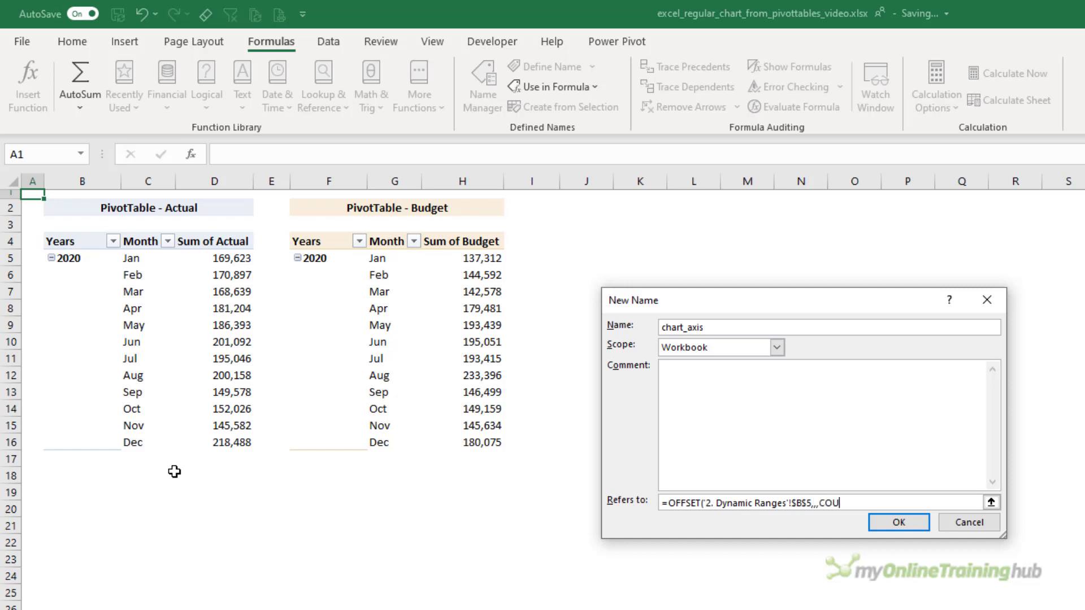
{"action": "type", "text": "NTA("}
{"action": "left_click_drag", "start_coordinate": [148, 259], "coordinate": [121, 605]}
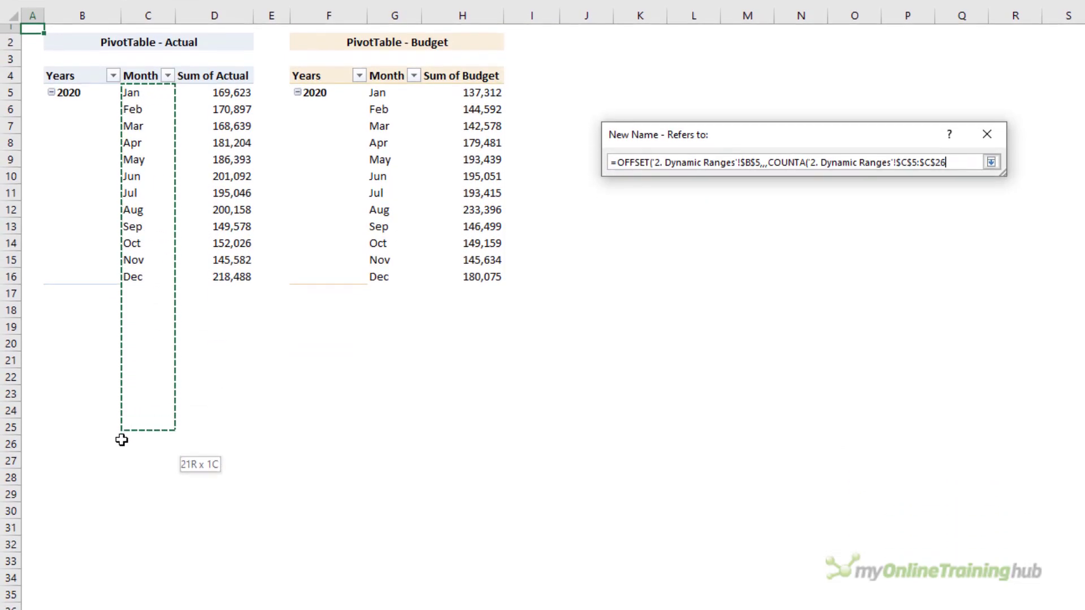
{"action": "left_click_drag", "start_coordinate": [121, 440], "coordinate": [126, 513]}
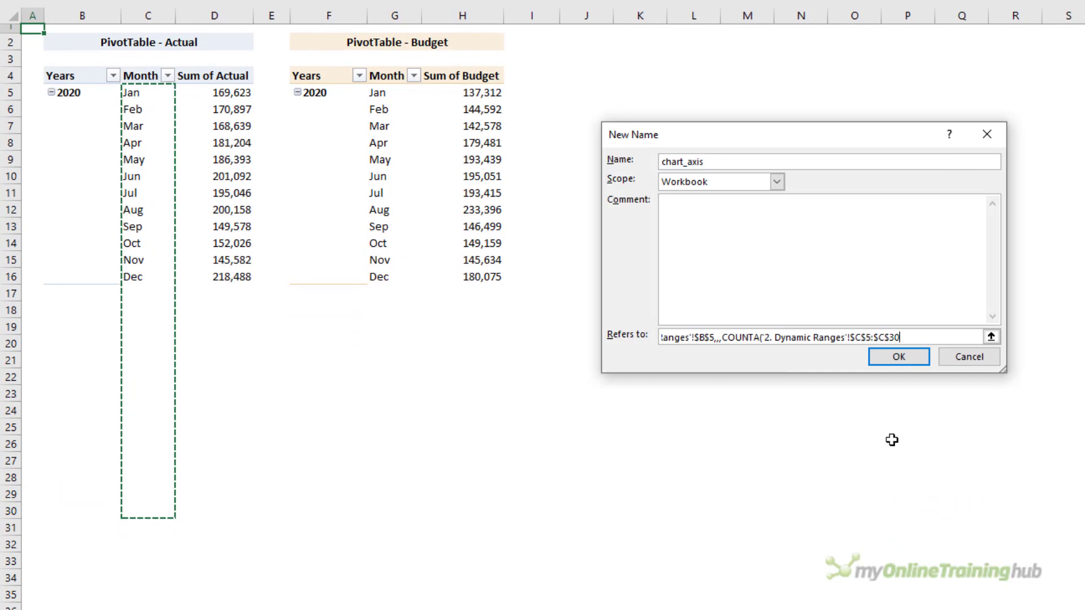
{"action": "type", "text": "),2)"}
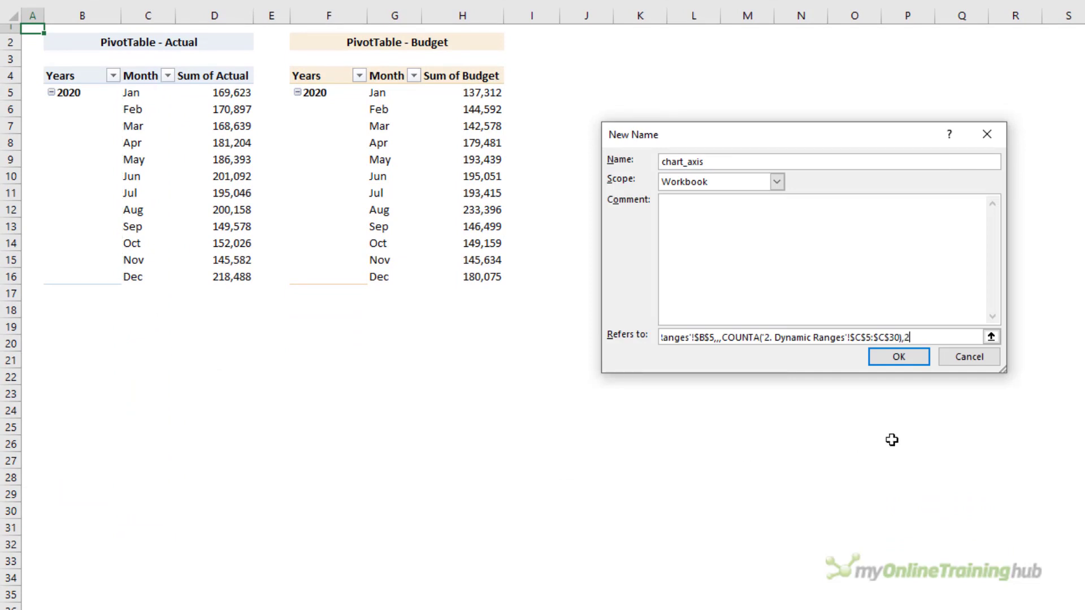
{"action": "left_click", "coordinate": [907, 358]}
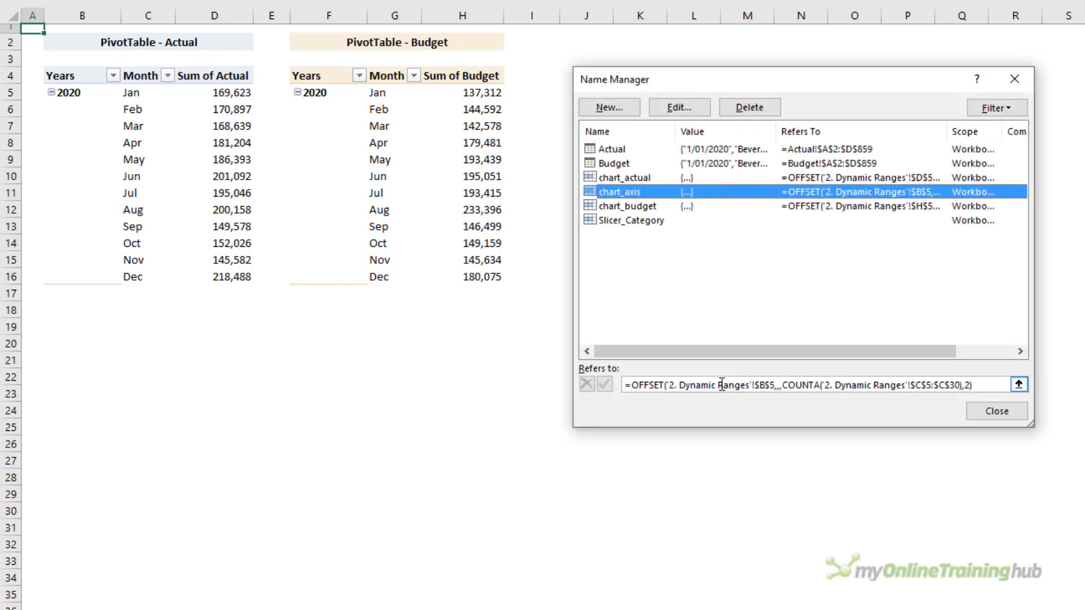
Check the chart_axis name's range, then insert an empty clustered column chart from cell J7
{"action": "left_click", "coordinate": [722, 385]}
{"action": "left_click", "coordinate": [997, 411]}
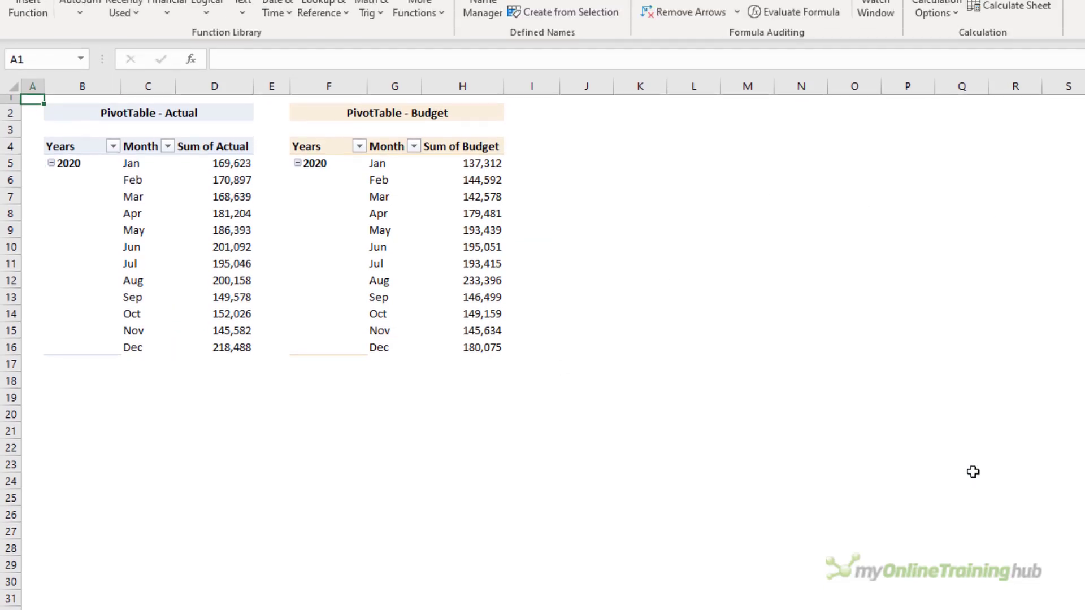
{"action": "left_click", "coordinate": [586, 195]}
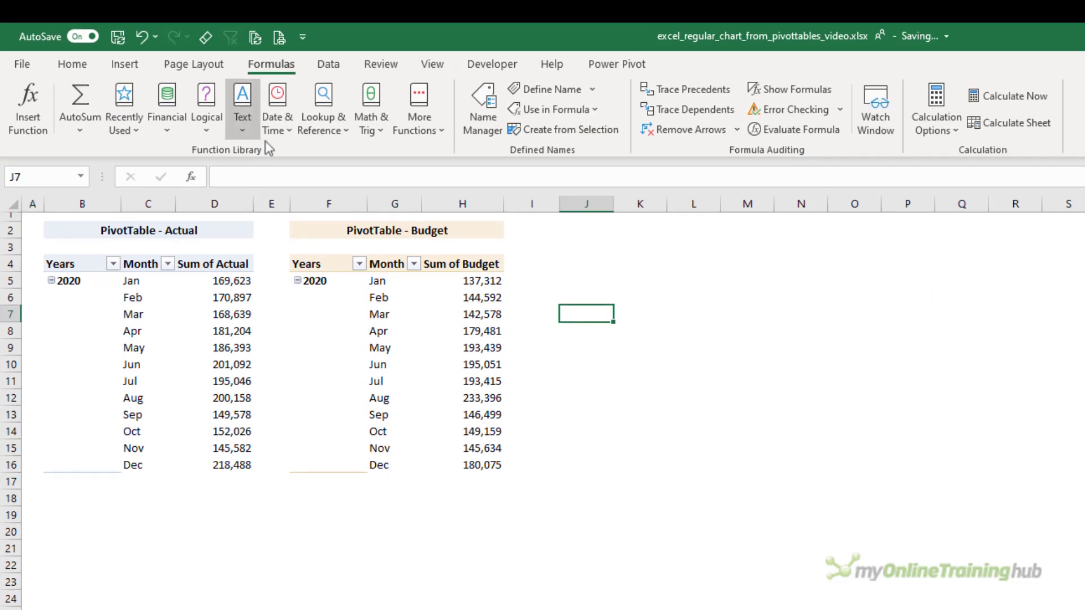
{"action": "left_click", "coordinate": [125, 64]}
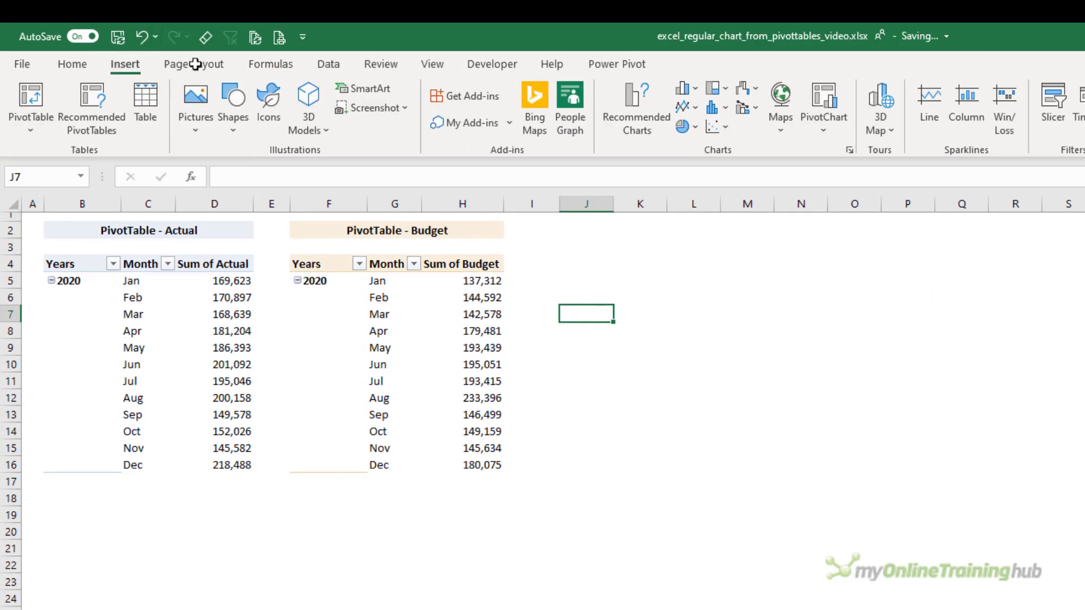
{"action": "left_click", "coordinate": [684, 87]}
{"action": "left_click", "coordinate": [692, 150]}
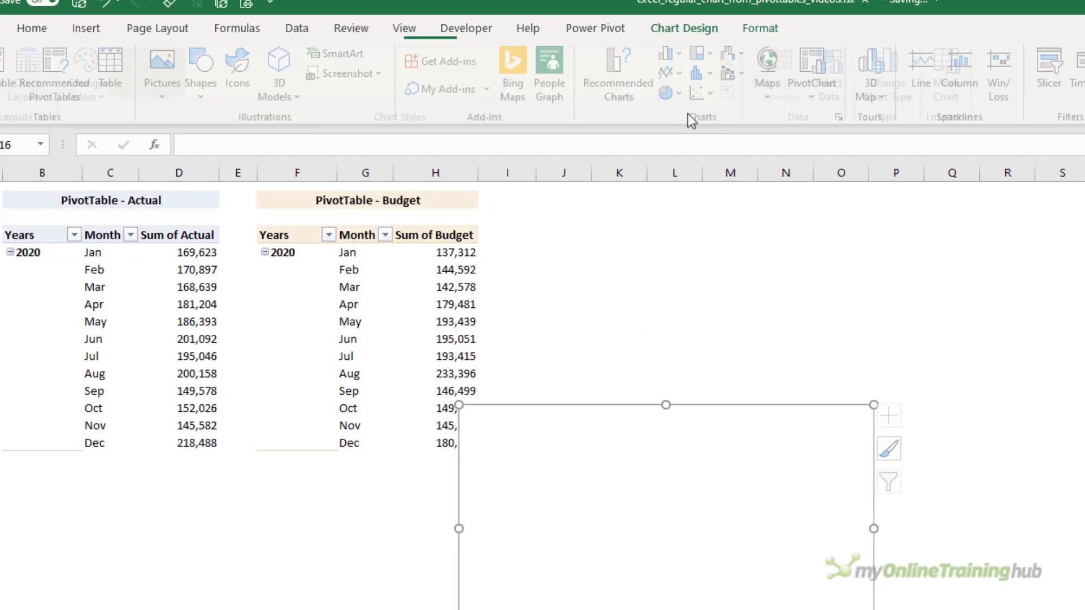
Move the blank chart beneath the pivot tables and open its Select Data Source dialog
{"action": "left_click_drag", "start_coordinate": [578, 414], "coordinate": [518, 384]}
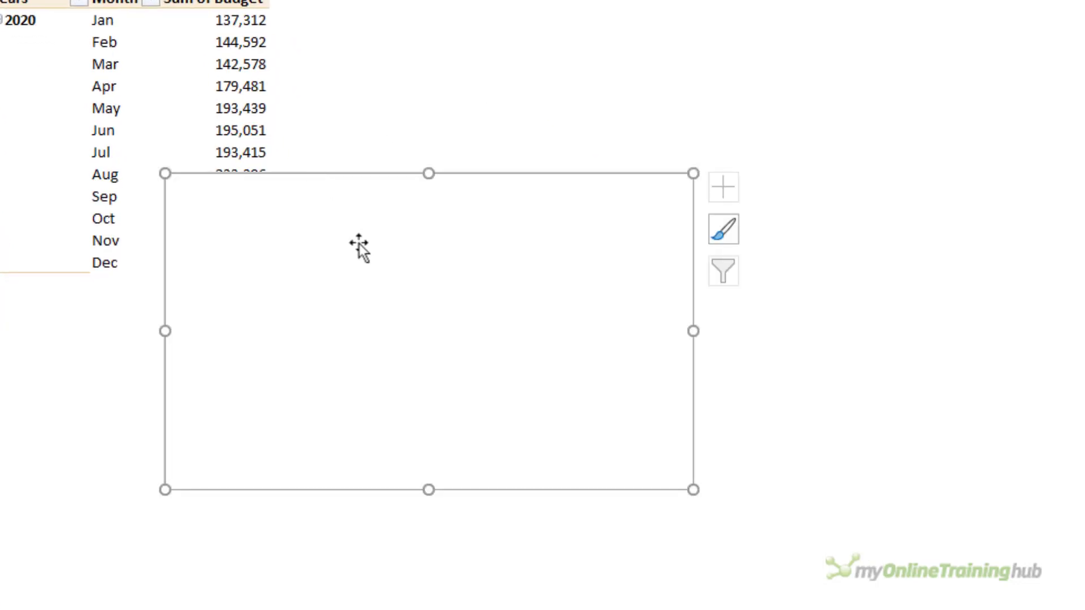
{"action": "right_click", "coordinate": [358, 243]}
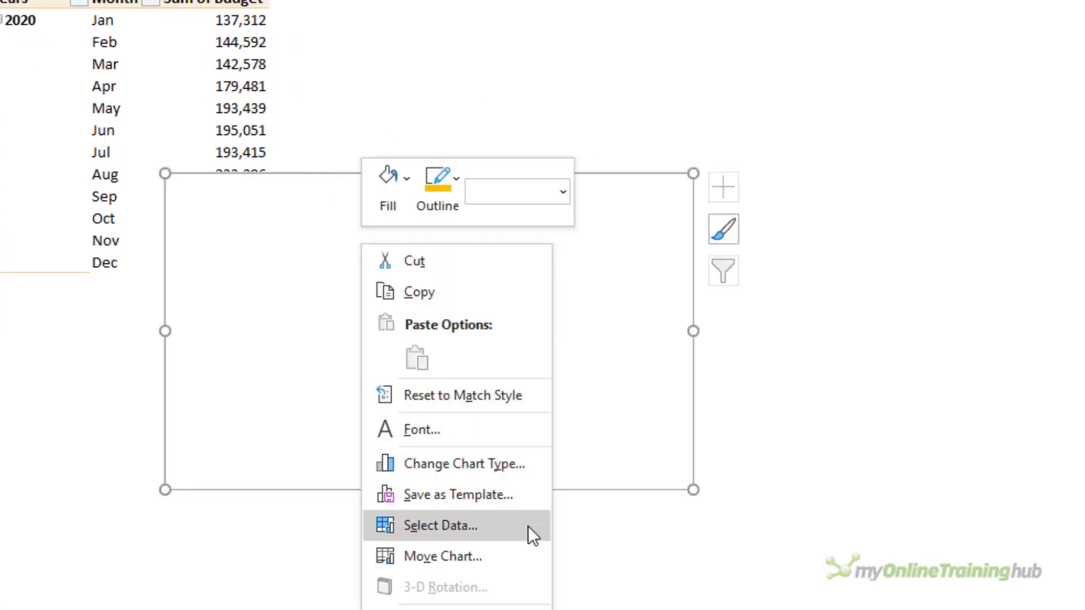
{"action": "left_click", "coordinate": [528, 527]}
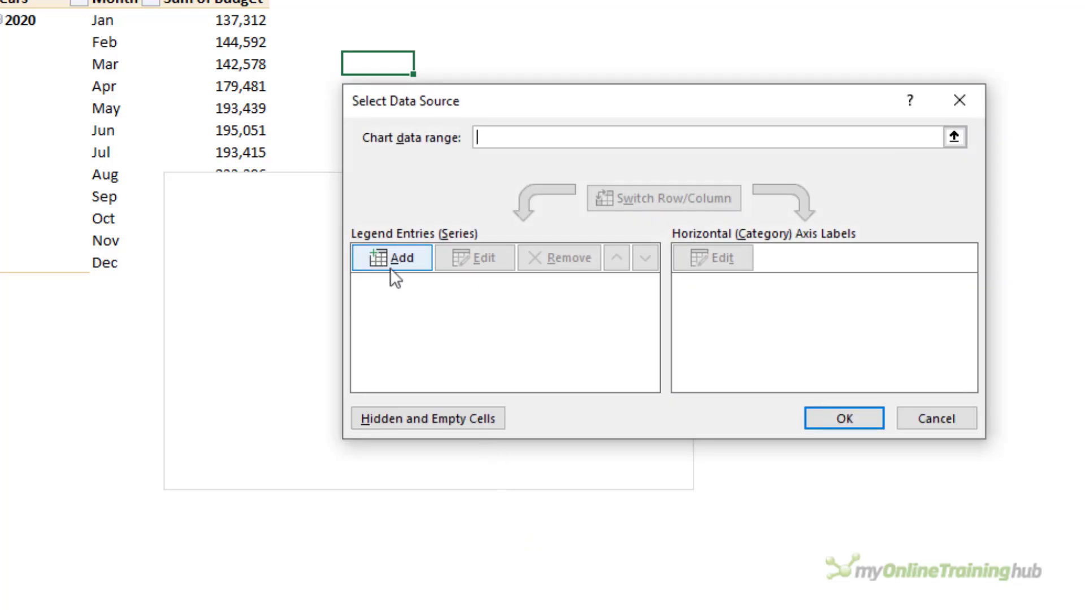
Add a series with values ='2. Dynamic Ranges'!chart_actual using the F3 name list
{"action": "left_click", "coordinate": [389, 266]}
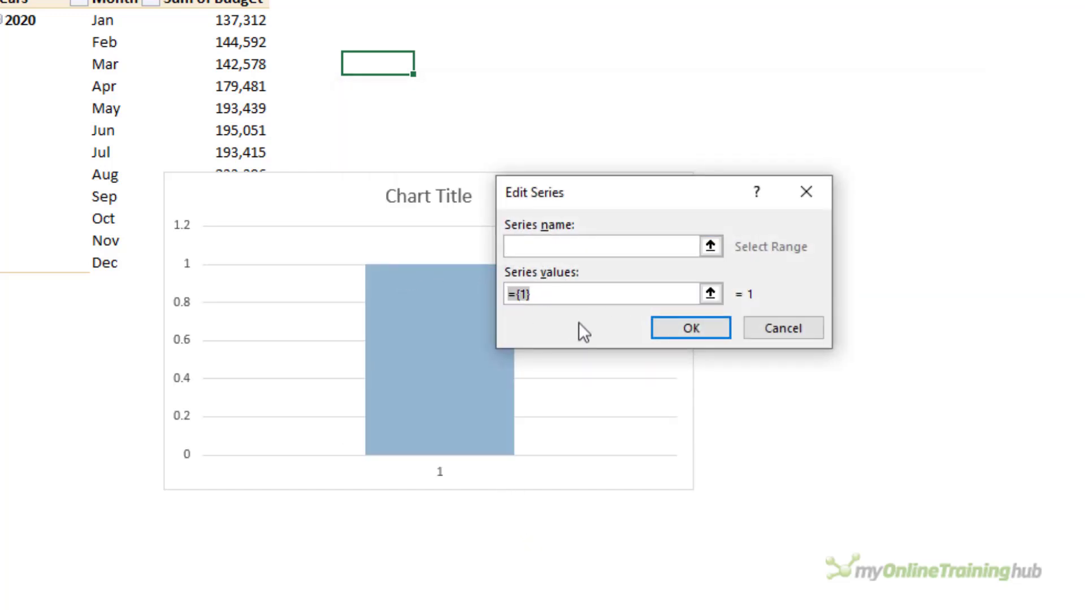
{"action": "key", "text": "Delete"}
{"action": "left_click", "coordinate": [384, 27]}
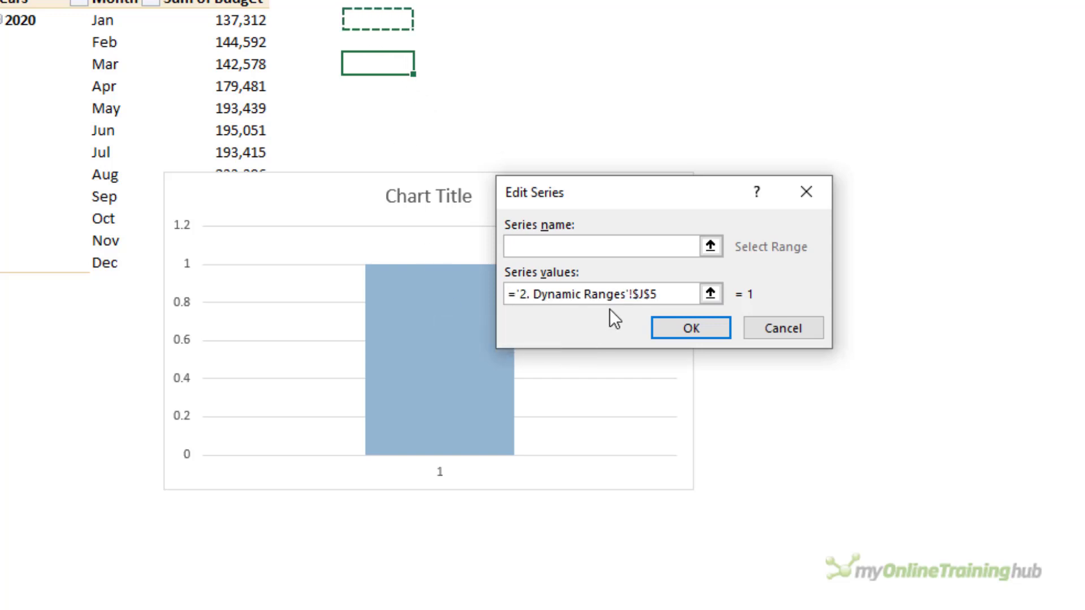
{"action": "left_click_drag", "start_coordinate": [632, 294], "coordinate": [658, 294]}
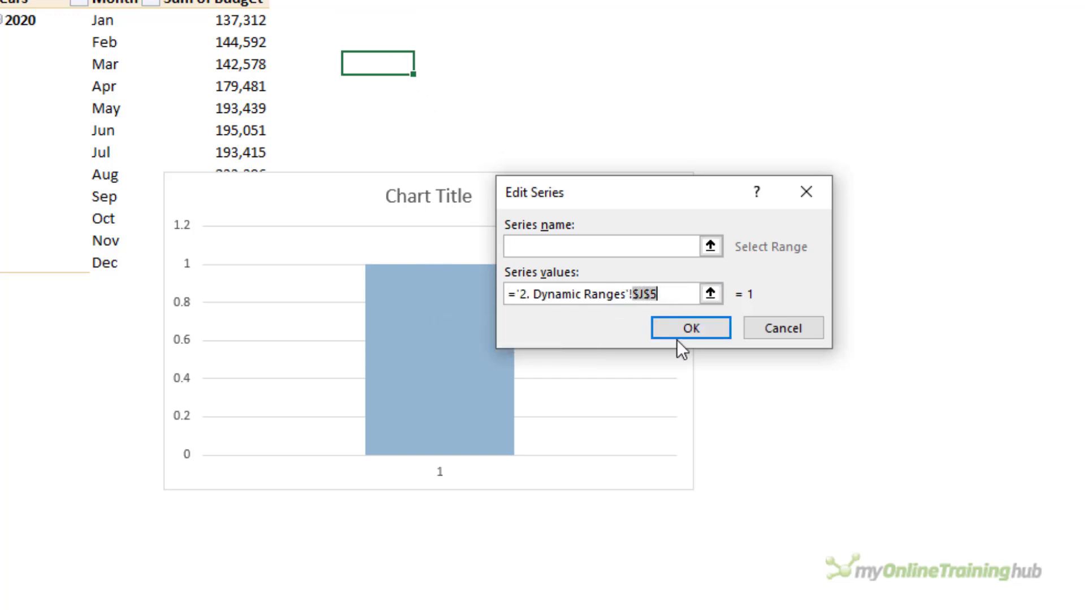
{"action": "key", "text": "Delete"}
{"action": "key", "text": "F3"}
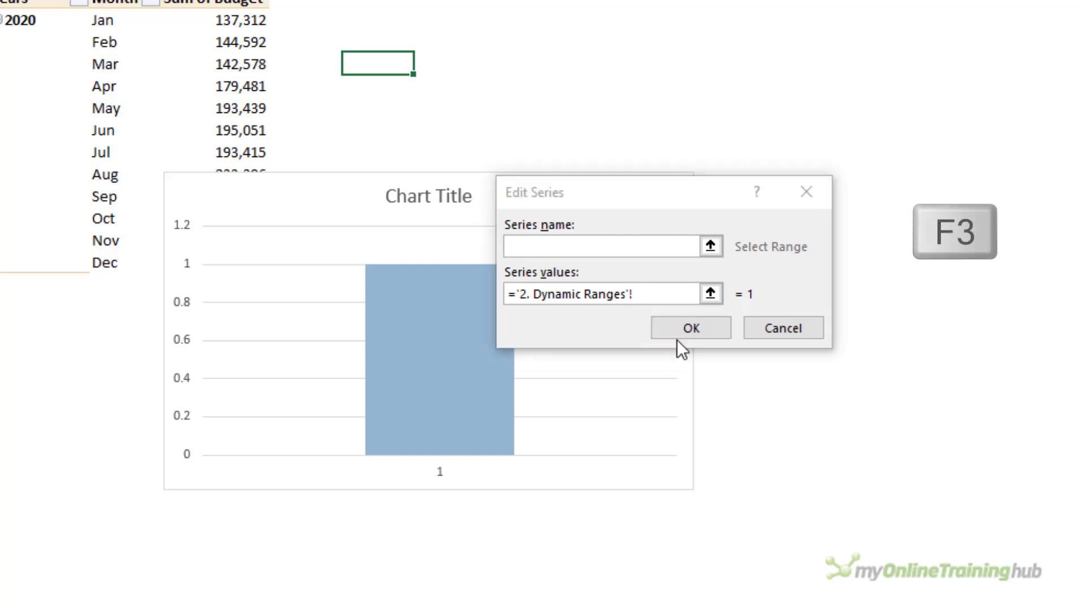
{"action": "left_click_drag", "start_coordinate": [644, 158], "coordinate": [642, 2]}
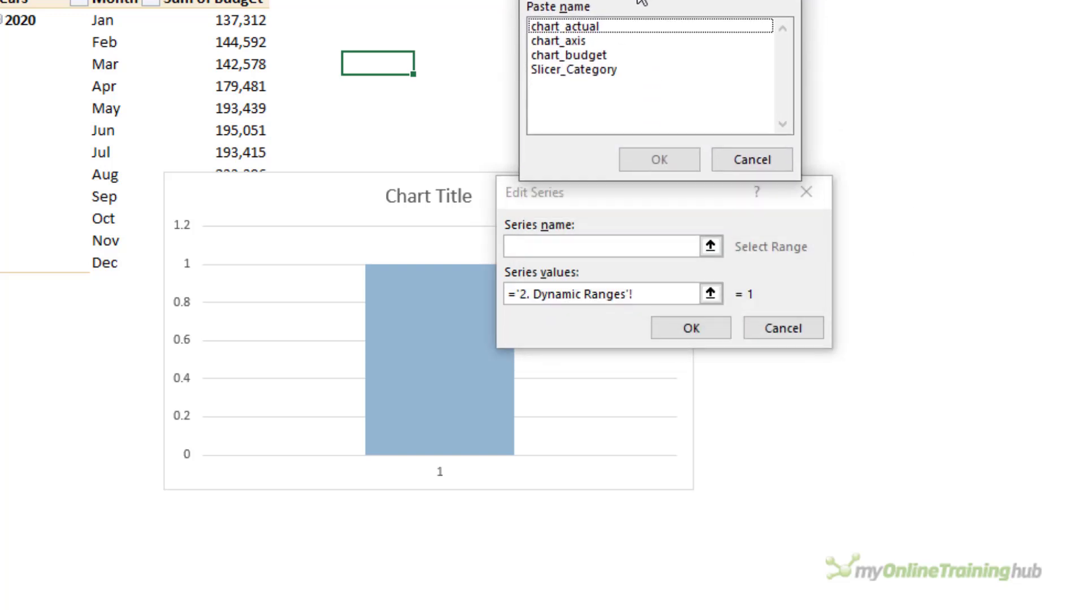
{"action": "double_click", "coordinate": [611, 29]}
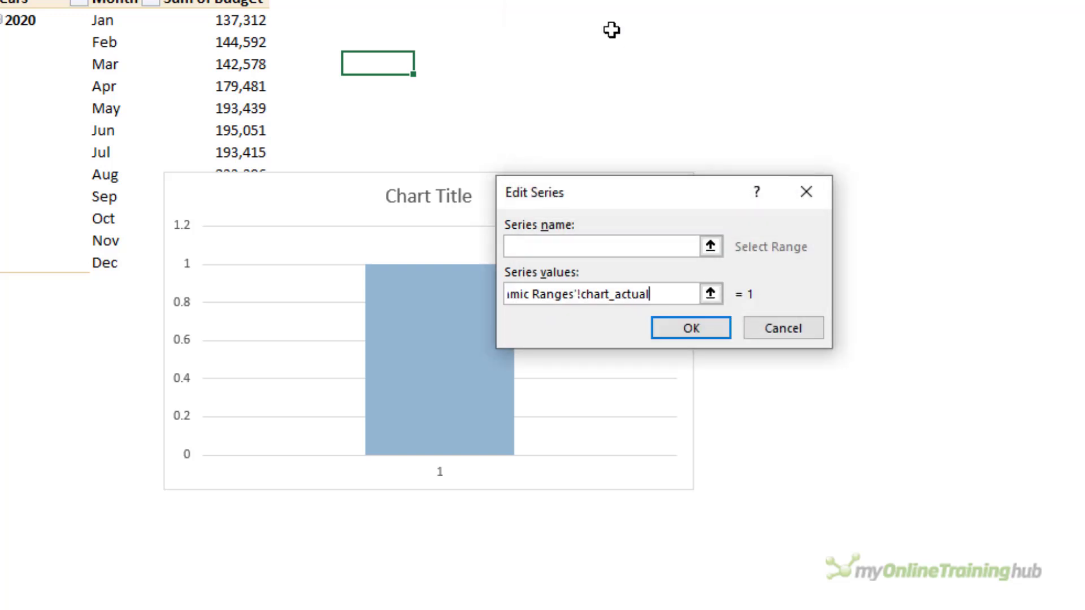
{"action": "left_click", "coordinate": [671, 331]}
Add a second series with values ='2. Dynamic Ranges'!chart_budget pasted from the name list
{"action": "left_click", "coordinate": [412, 255]}
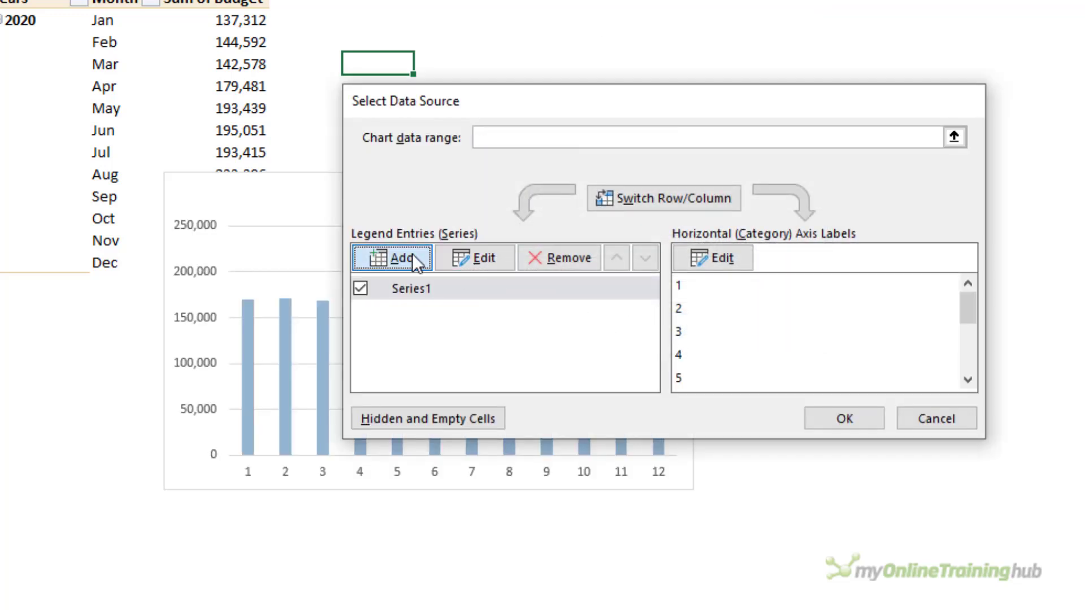
{"action": "left_click_drag", "start_coordinate": [584, 298], "coordinate": [500, 308]}
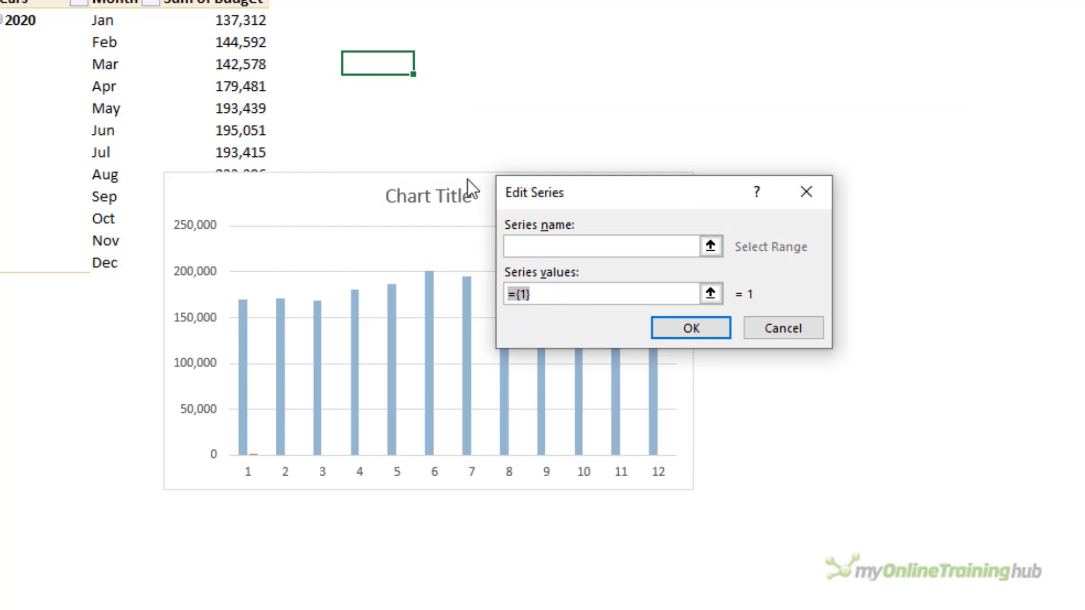
{"action": "key", "text": "BackSpace"}
{"action": "left_click", "coordinate": [441, 63]}
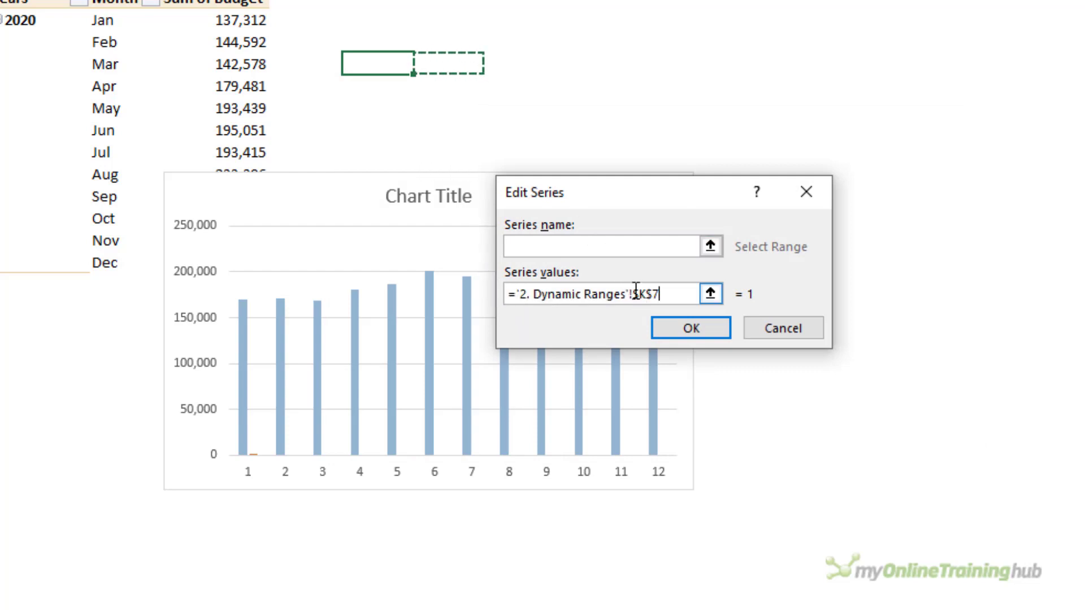
{"action": "left_click_drag", "start_coordinate": [634, 294], "coordinate": [680, 293]}
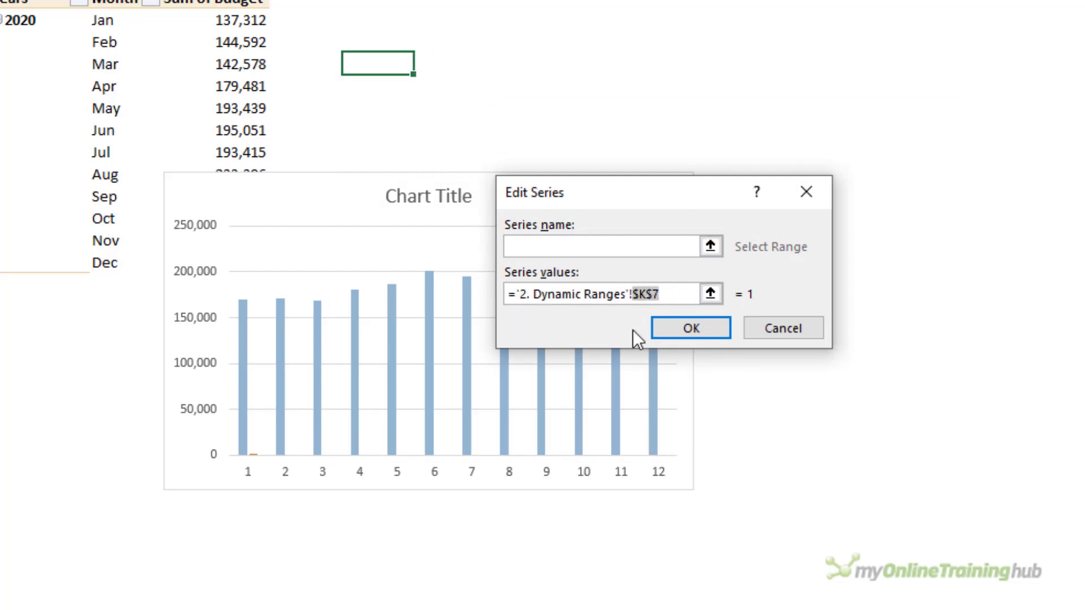
{"action": "key", "text": "BackSpace"}
{"action": "key", "text": "F3"}
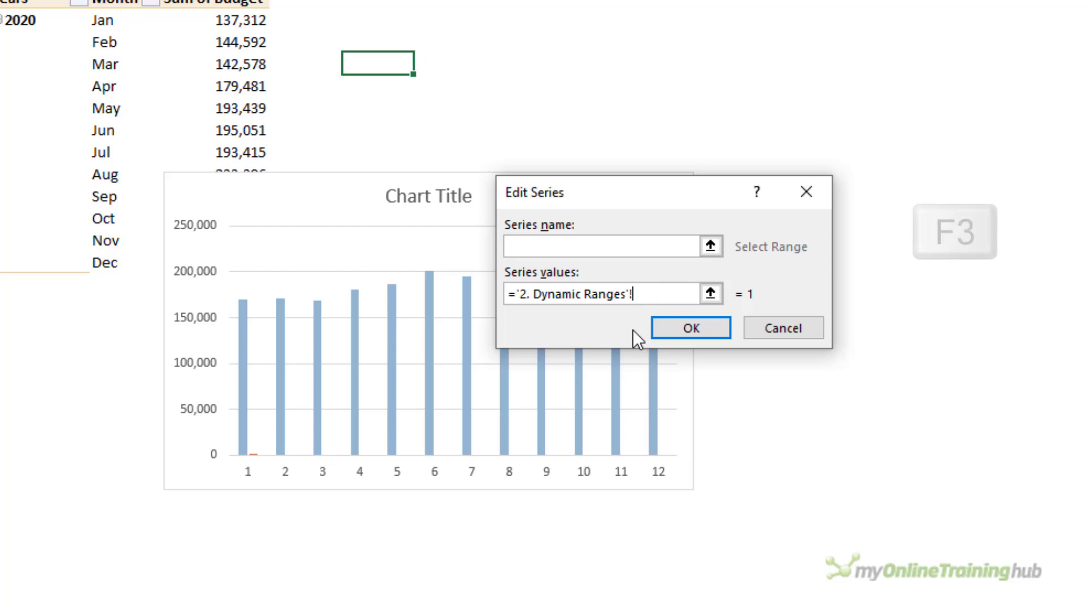
{"action": "left_click", "coordinate": [609, 209]}
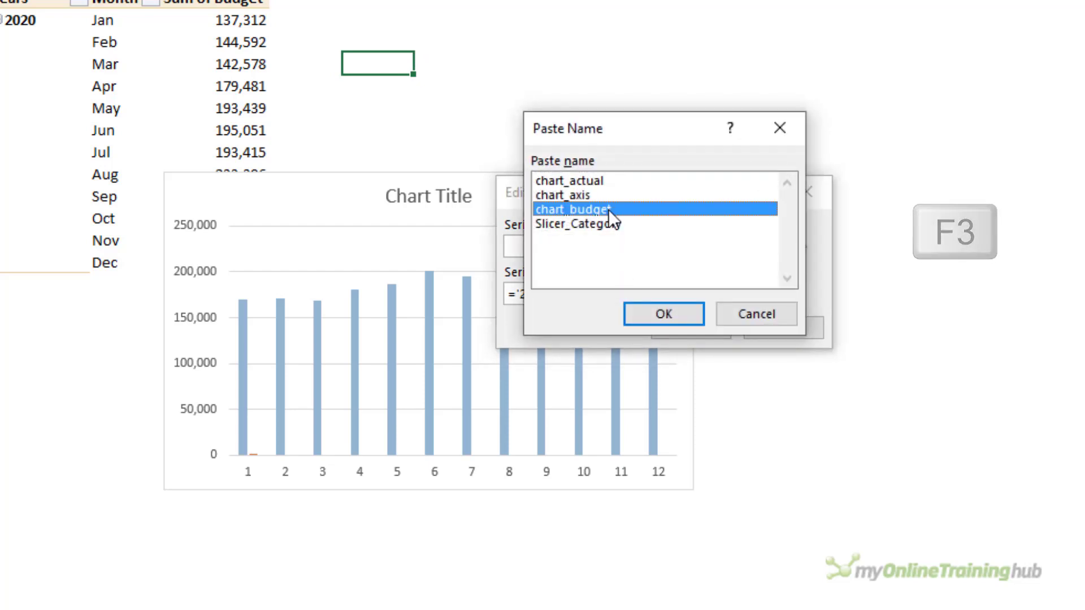
{"action": "left_click", "coordinate": [664, 312]}
Confirm the Budget series, set horizontal axis labels to ='2. Dynamic Ranges'!chart_axis, and apply
{"action": "left_click", "coordinate": [684, 331]}
{"action": "left_click", "coordinate": [711, 262]}
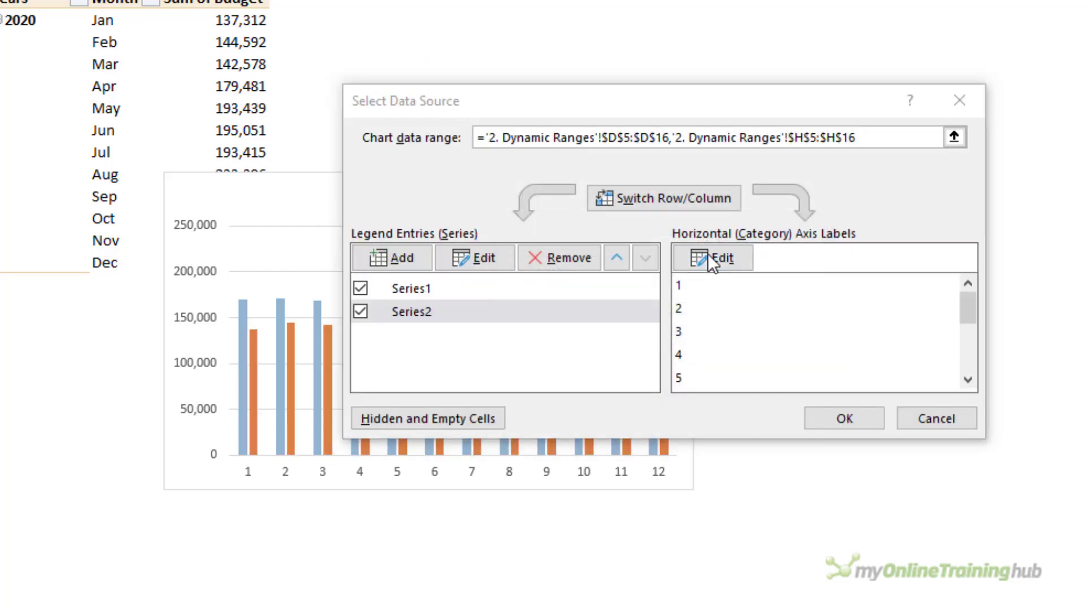
{"action": "left_click", "coordinate": [455, 65]}
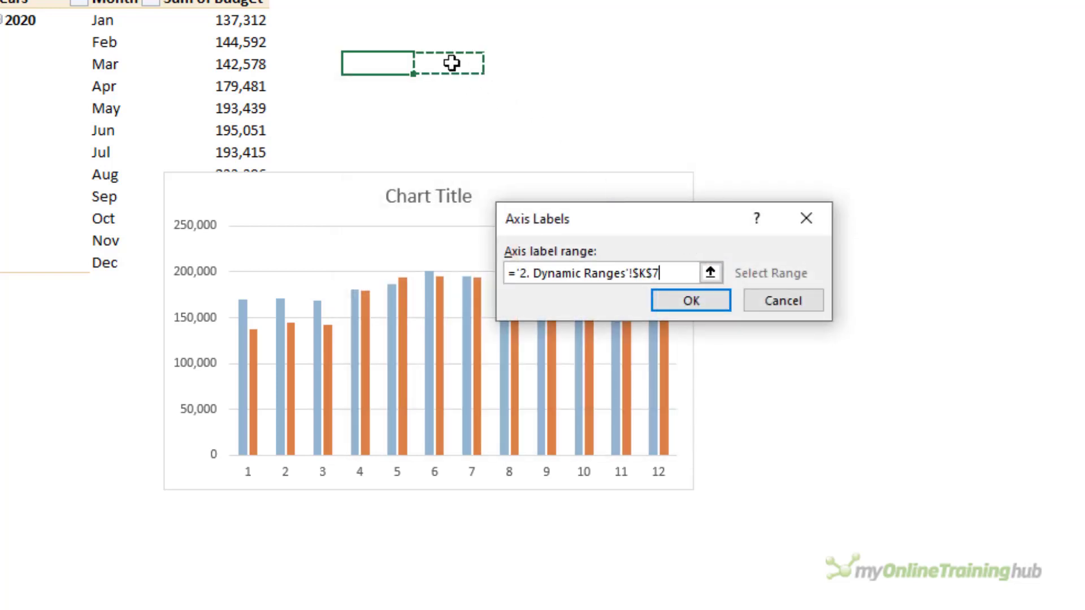
{"action": "left_click_drag", "start_coordinate": [633, 273], "coordinate": [671, 275]}
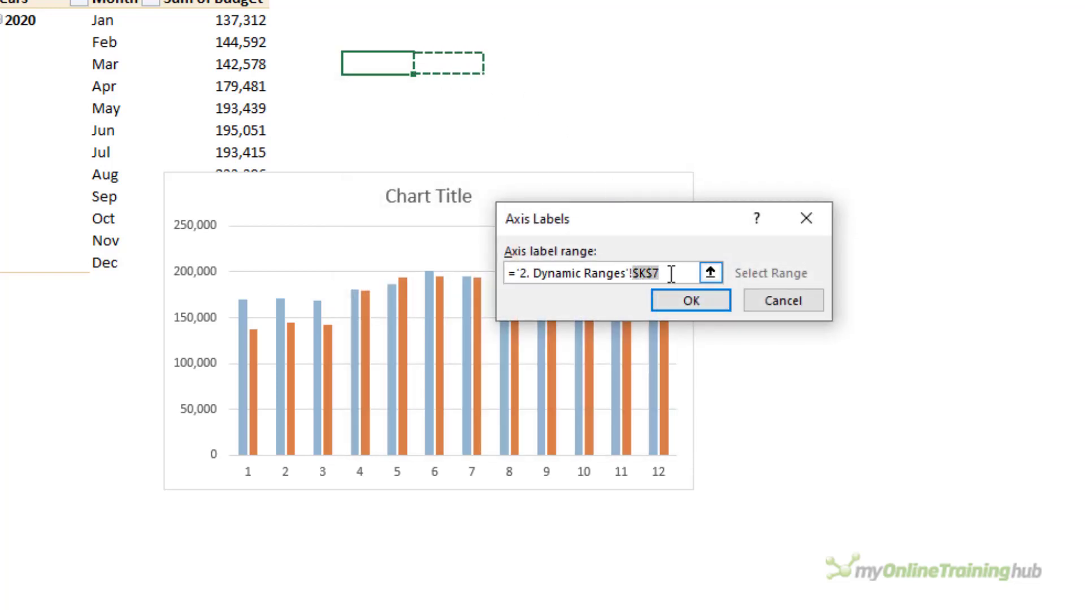
{"action": "key", "text": "BackSpace"}
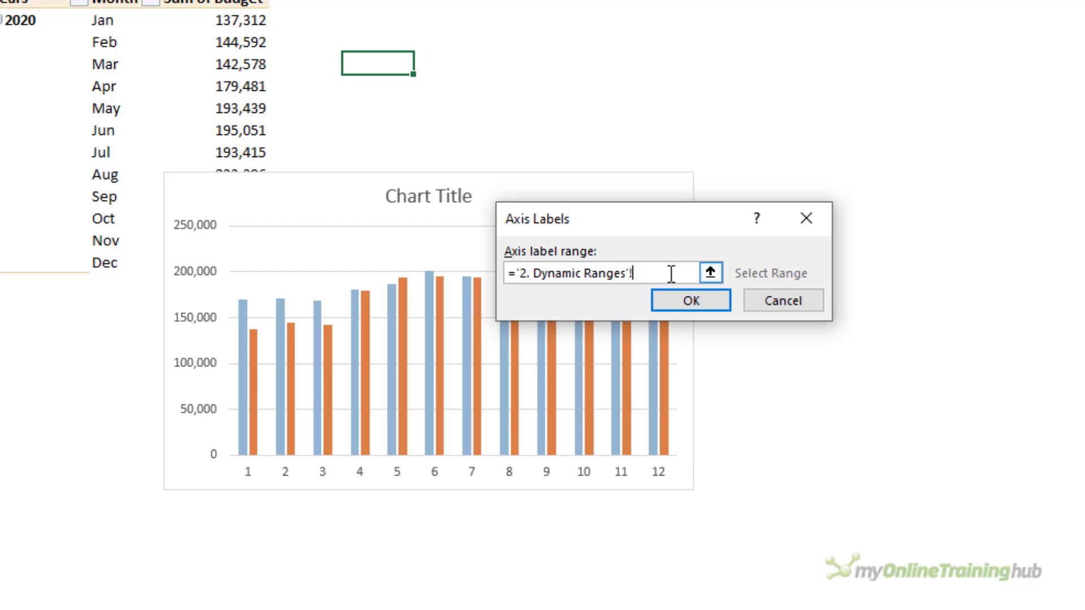
{"action": "key", "text": "F3"}
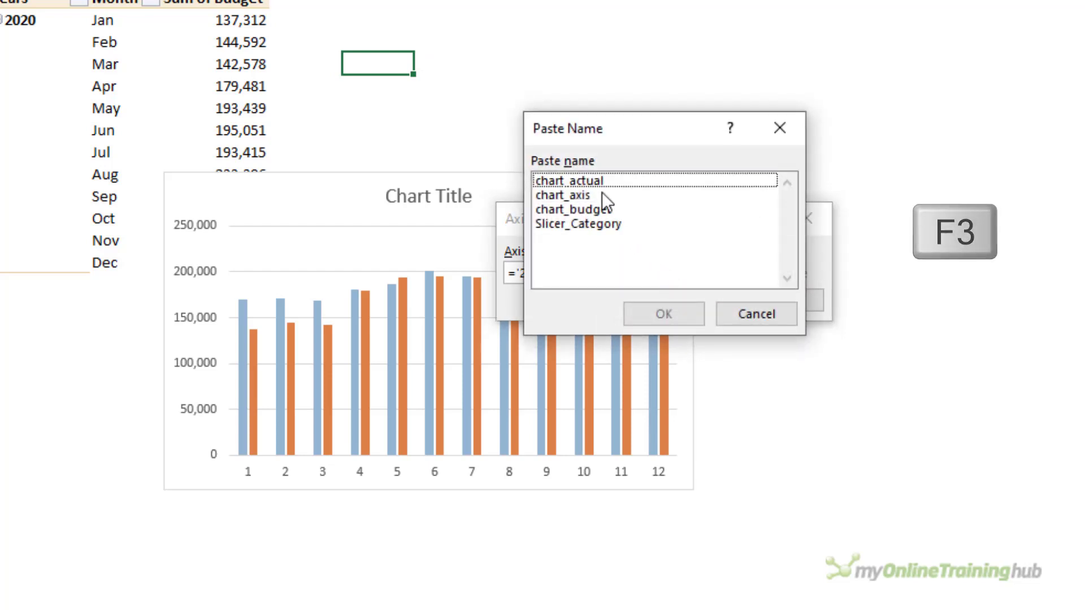
{"action": "left_click", "coordinate": [602, 195]}
{"action": "left_click", "coordinate": [639, 316]}
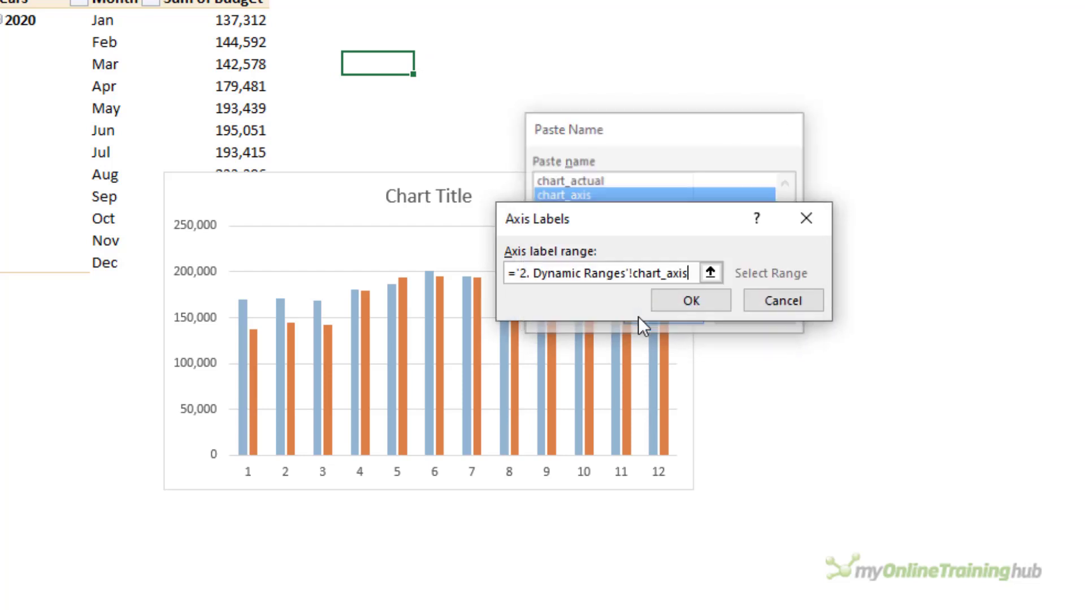
{"action": "left_click", "coordinate": [669, 300]}
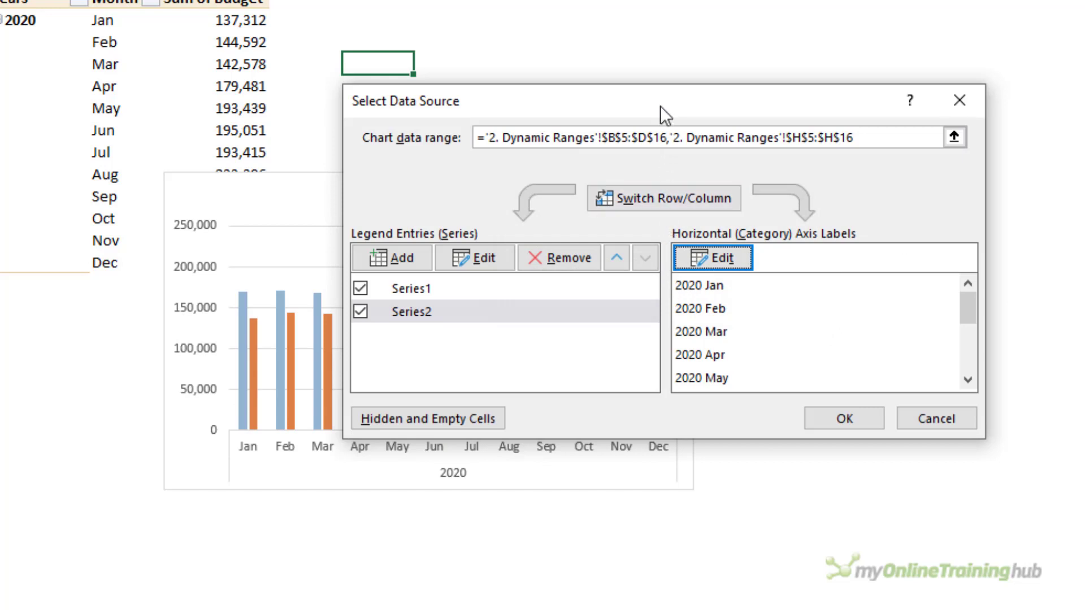
{"action": "left_click_drag", "start_coordinate": [660, 107], "coordinate": [787, 0]}
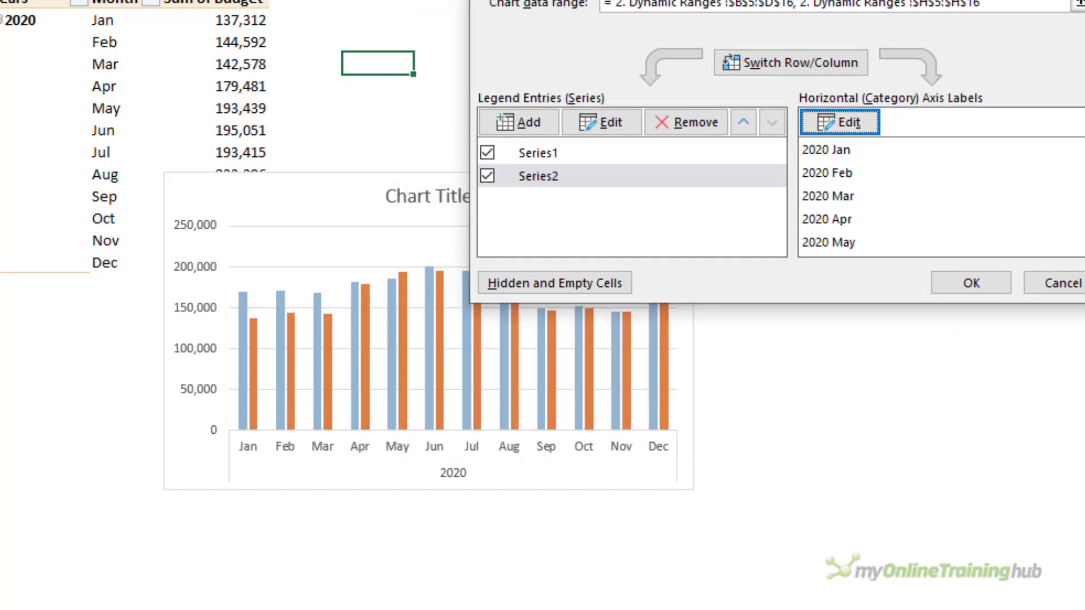
{"action": "left_click", "coordinate": [962, 288]}
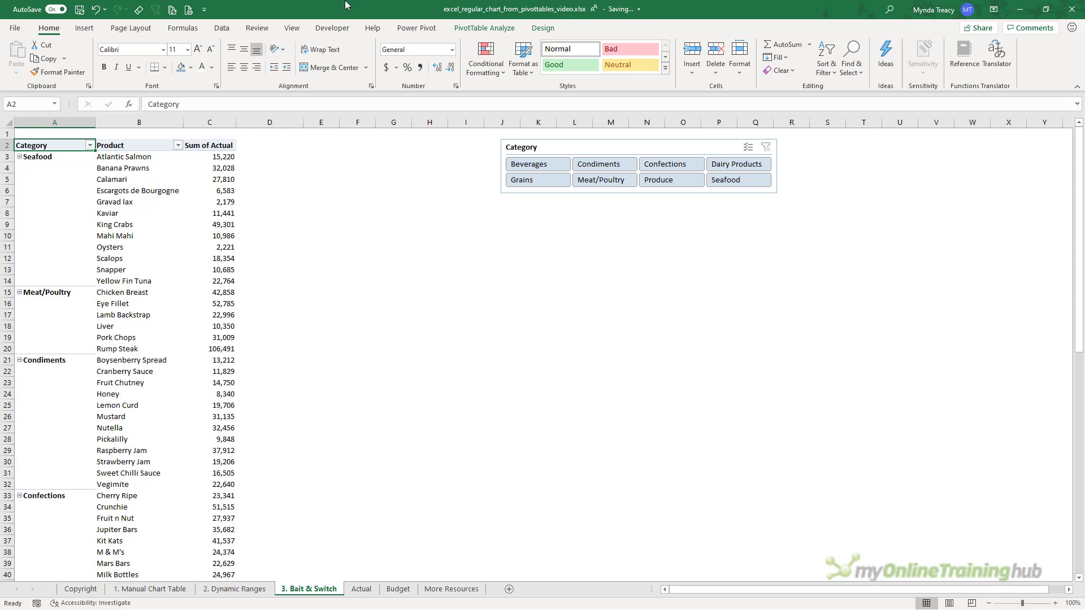
Copy the whole PivotTable and paste it as values only starting at cell E2
{"action": "key", "text": "ctrl+a"}
{"action": "scroll", "coordinate": [124, 350], "scroll_direction": "down", "scroll_amount": 13}
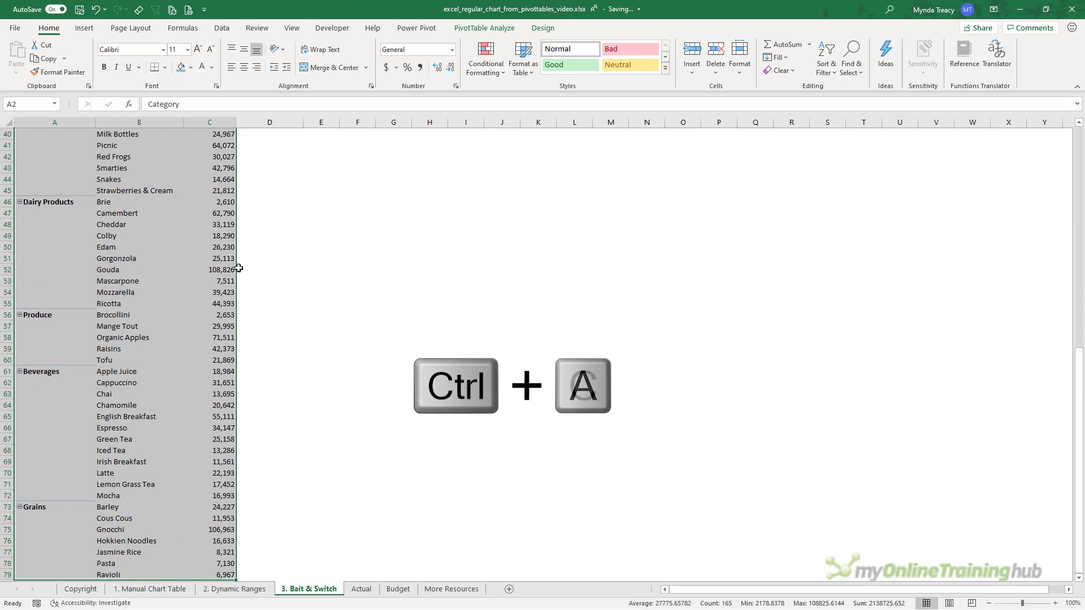
{"action": "key", "text": "ctrl+c"}
{"action": "scroll", "coordinate": [249, 252], "scroll_direction": "up", "scroll_amount": 13}
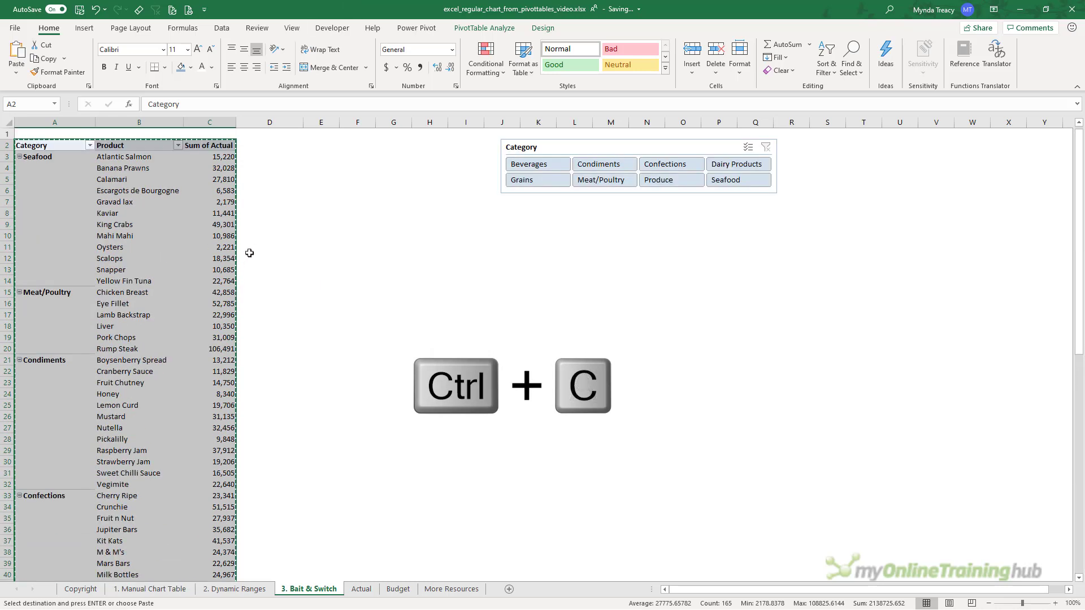
{"action": "left_click", "coordinate": [318, 146]}
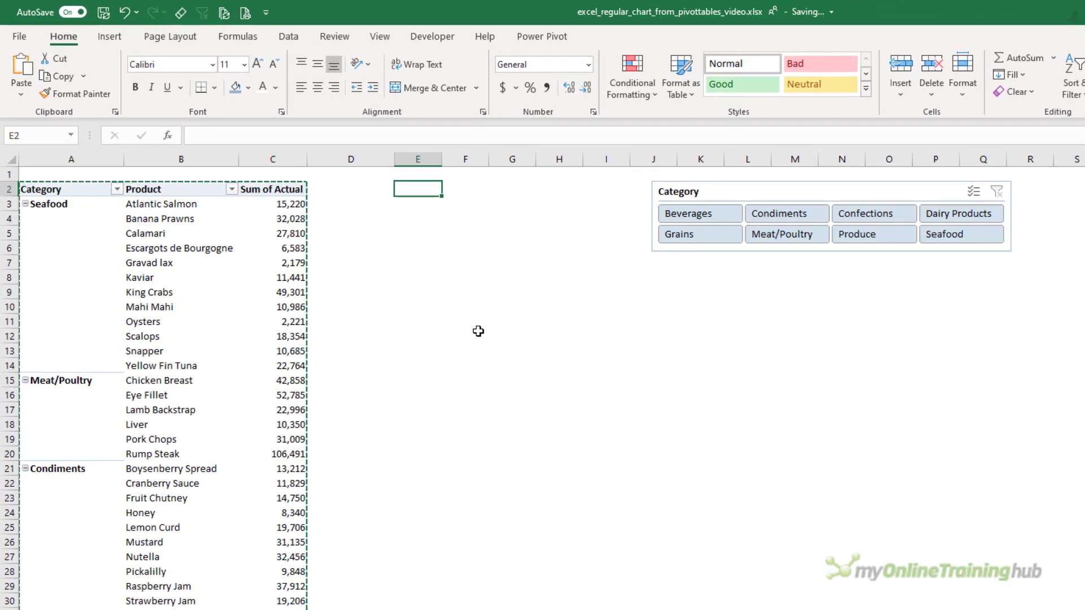
{"action": "key", "text": "alt"}
{"action": "key", "text": "e"}
{"action": "key", "text": "s"}
{"action": "key", "text": "v"}
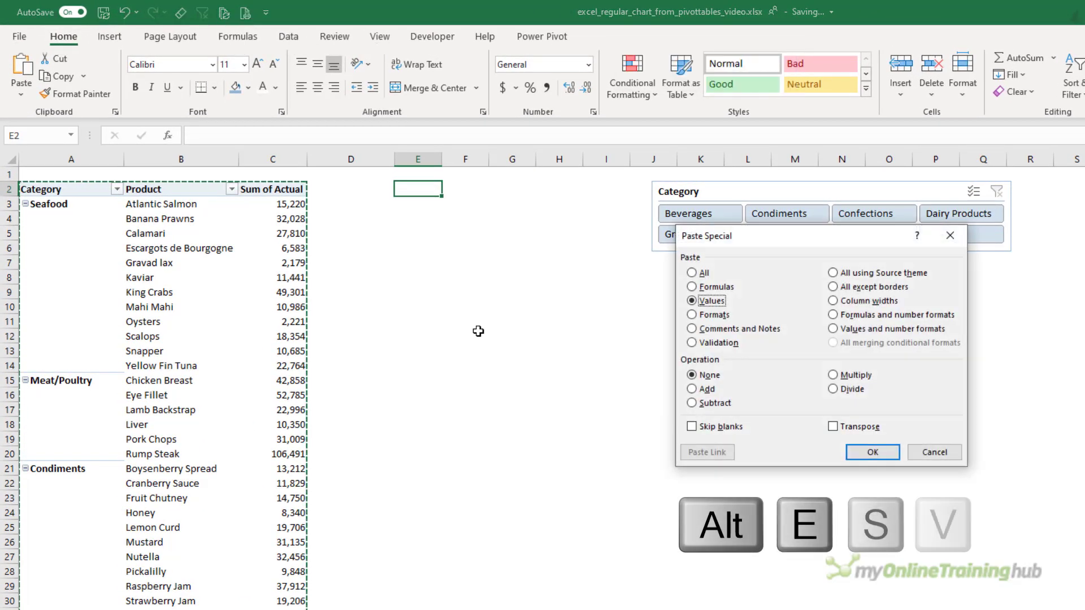
{"action": "key", "text": "Return"}
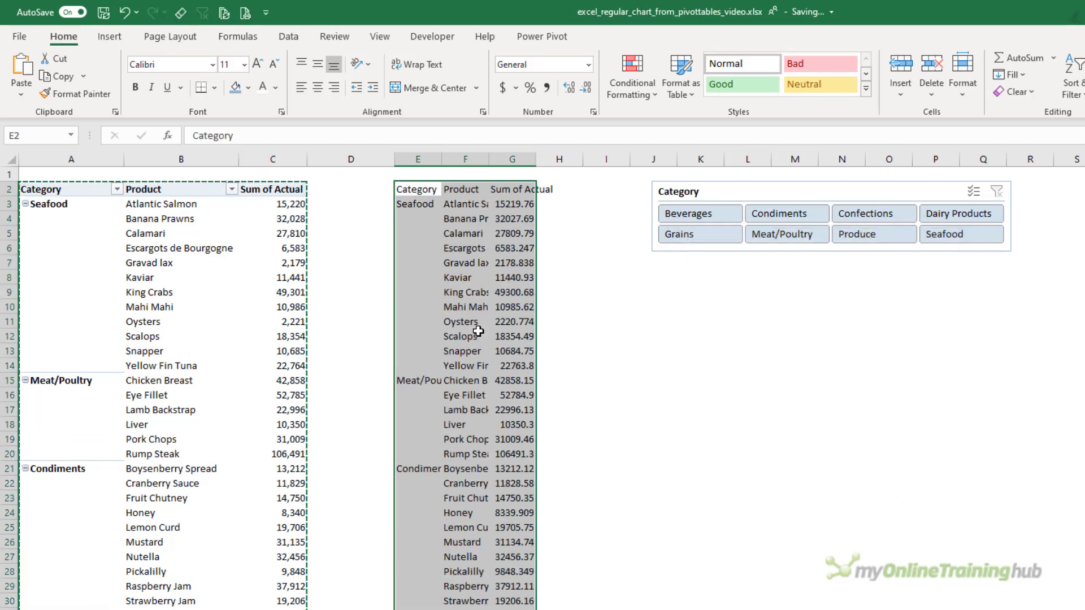
Insert a treemap chart and drag its corners outward to enlarge it beside the data
{"action": "left_click", "coordinate": [108, 37]}
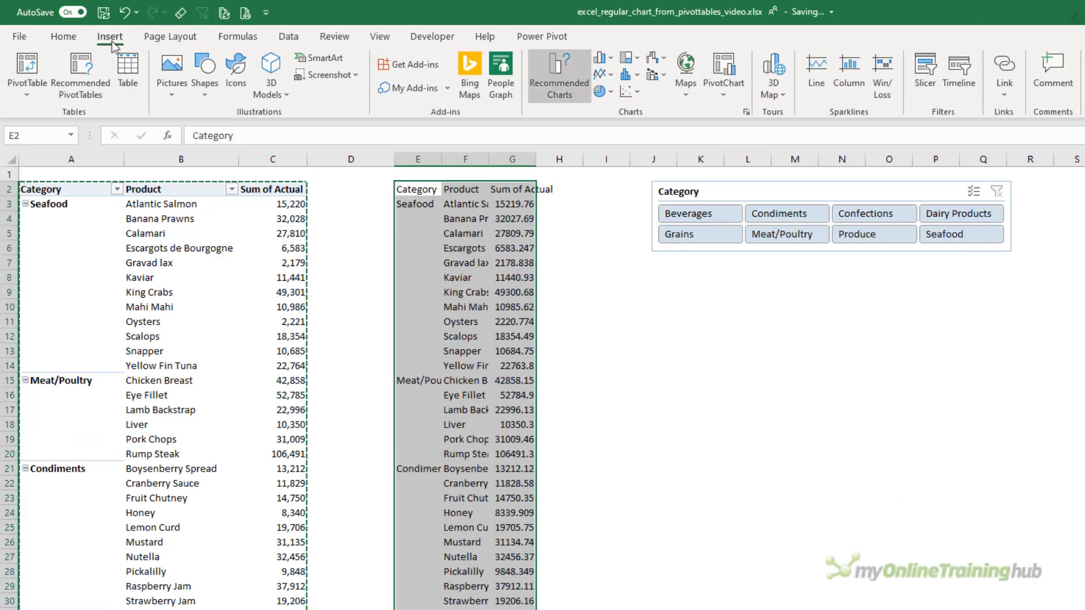
{"action": "left_click", "coordinate": [638, 58]}
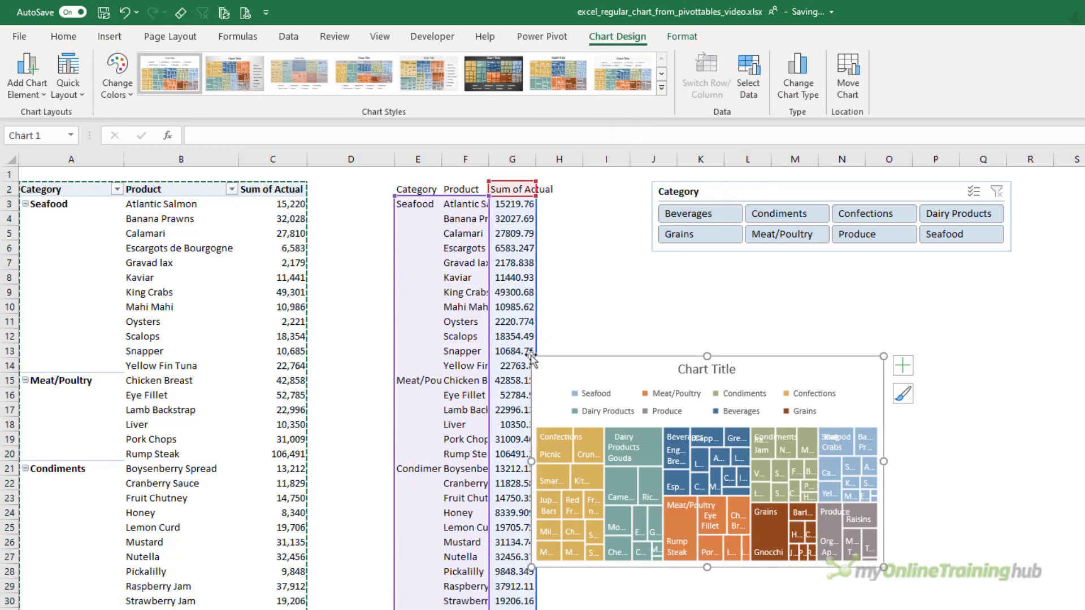
{"action": "left_click_drag", "start_coordinate": [531, 356], "coordinate": [387, 253]}
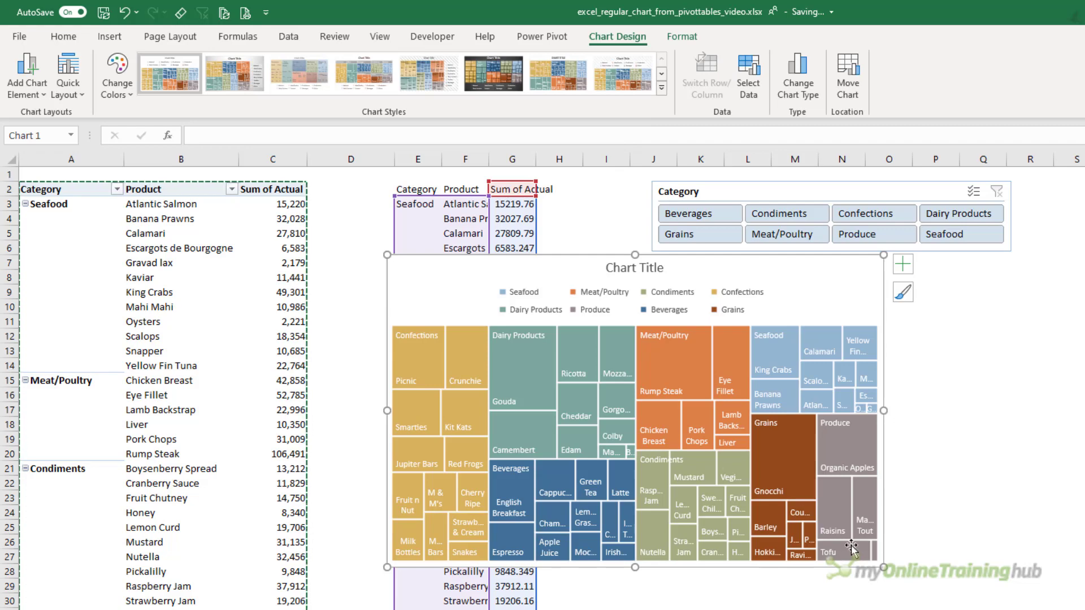
{"action": "left_click_drag", "start_coordinate": [884, 567], "coordinate": [1022, 609]}
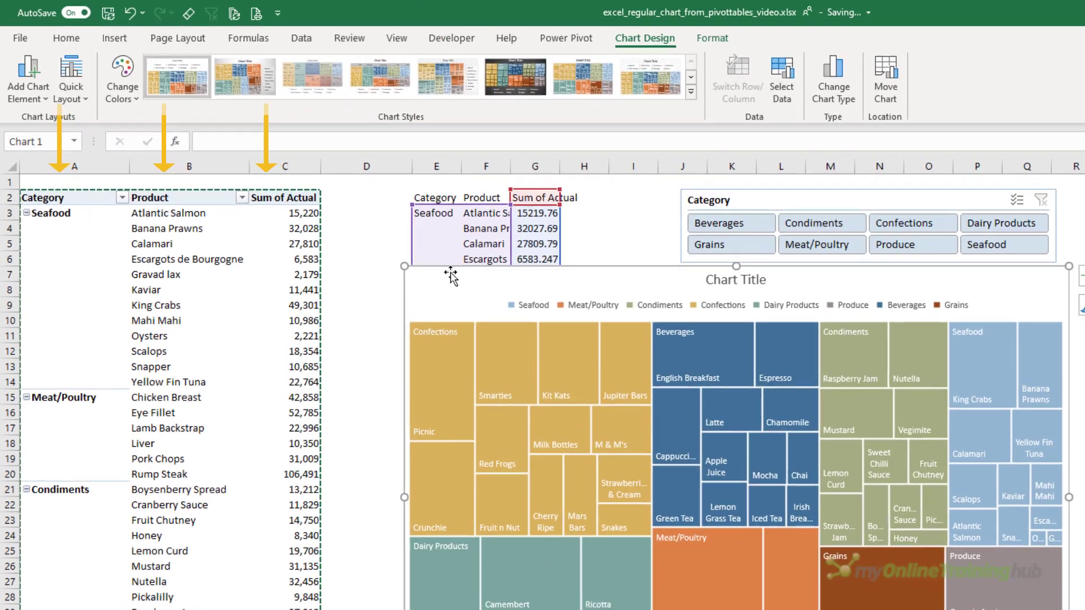
Edit the Sum of Actual series so its name and values reference column C
{"action": "right_click", "coordinate": [451, 275]}
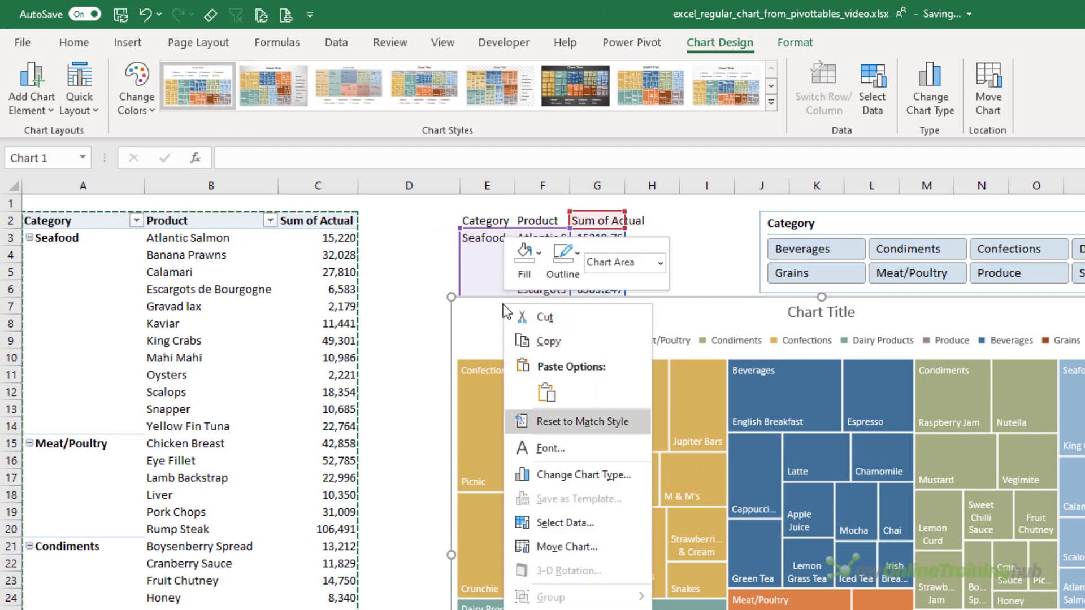
{"action": "left_click", "coordinate": [627, 520]}
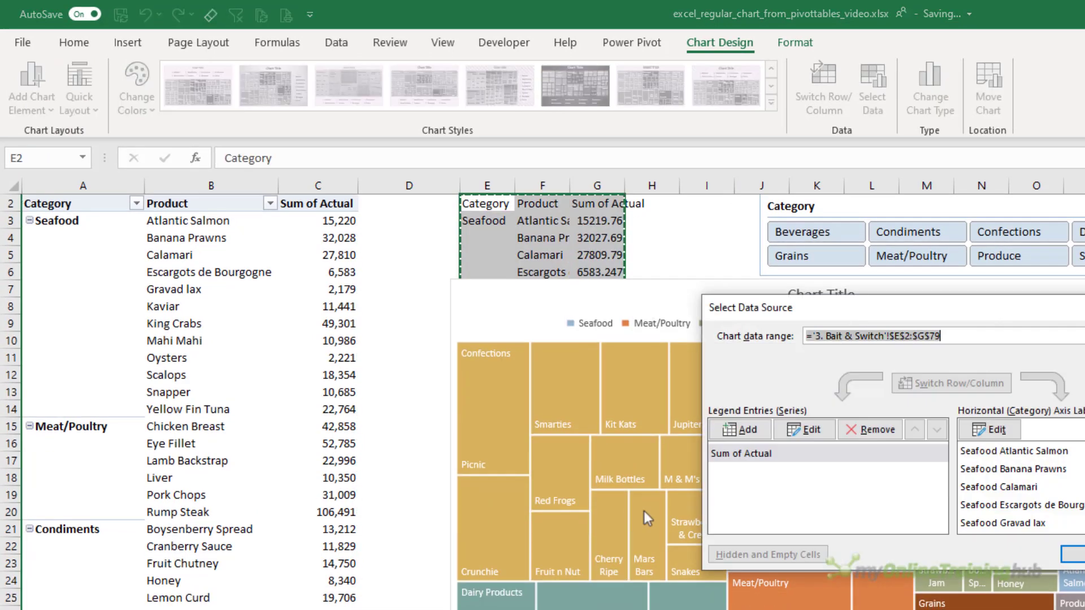
{"action": "left_click", "coordinate": [749, 461]}
{"action": "left_click", "coordinate": [784, 435]}
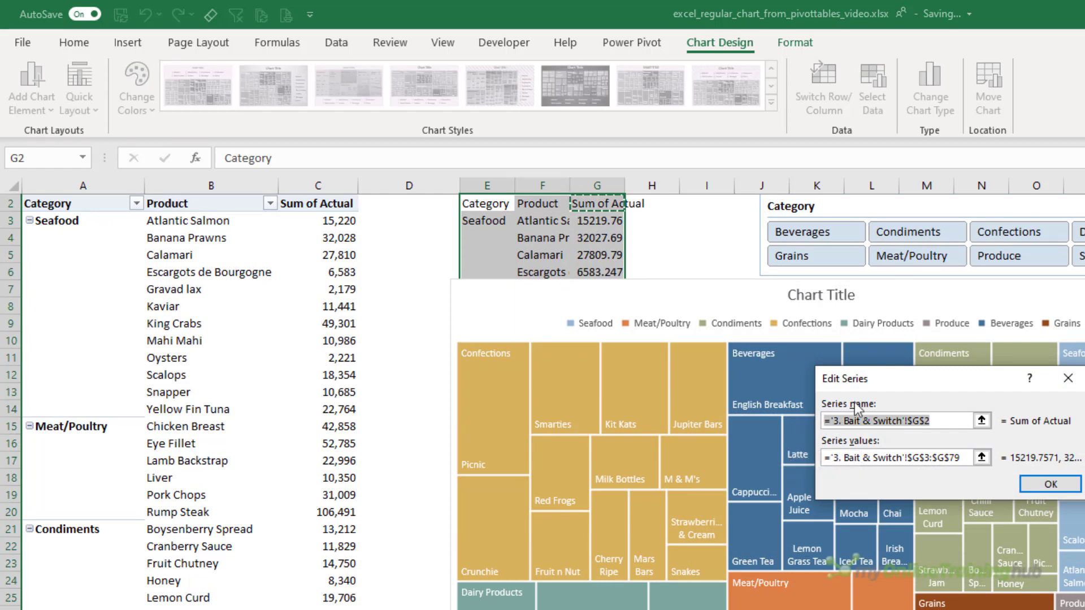
{"action": "left_click_drag", "start_coordinate": [898, 382], "coordinate": [443, 351]}
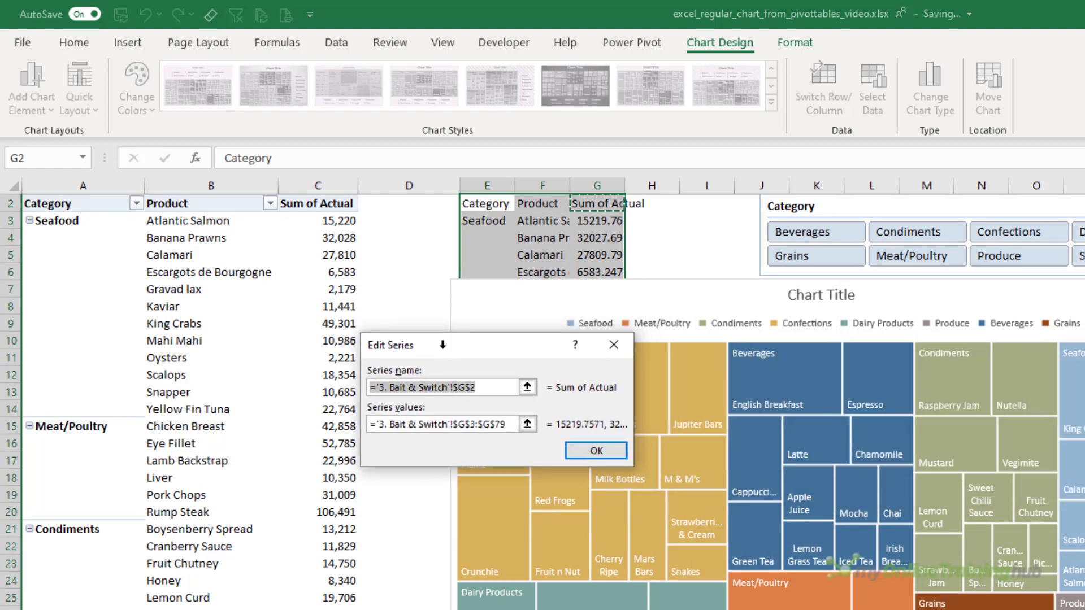
{"action": "left_click", "coordinate": [468, 387]}
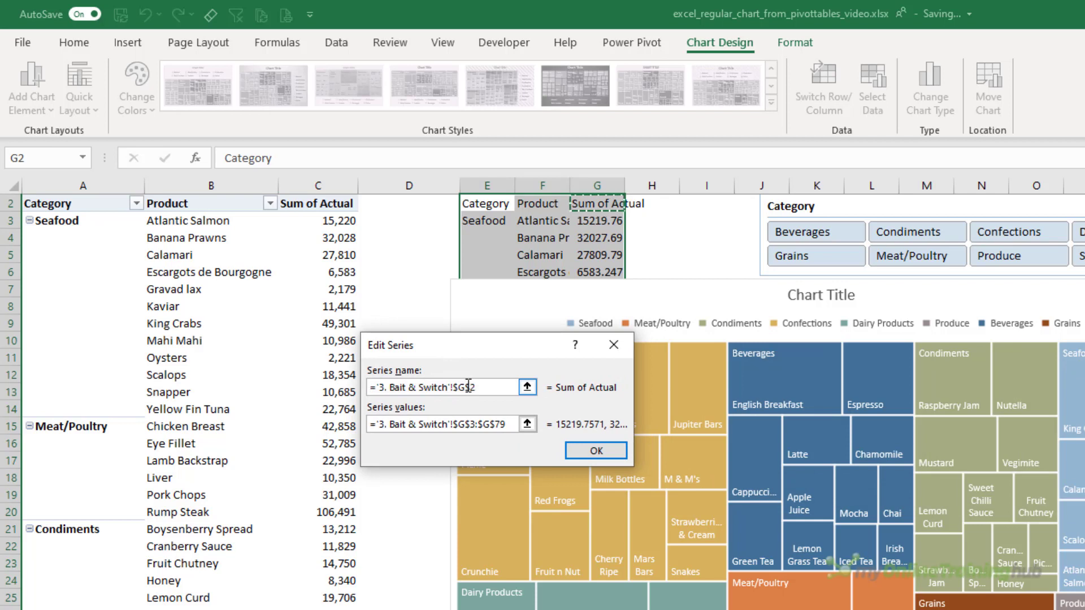
{"action": "key", "text": "BackSpace"}
{"action": "type", "text": "c"}
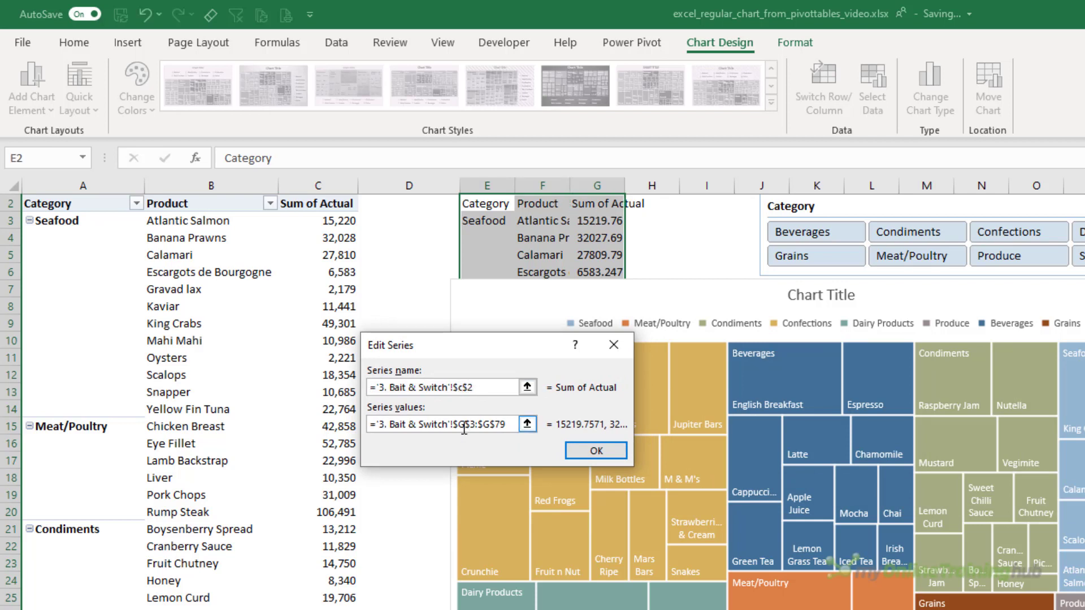
{"action": "left_click", "coordinate": [463, 428]}
{"action": "key", "text": "BackSpace"}
{"action": "type", "text": "c"}
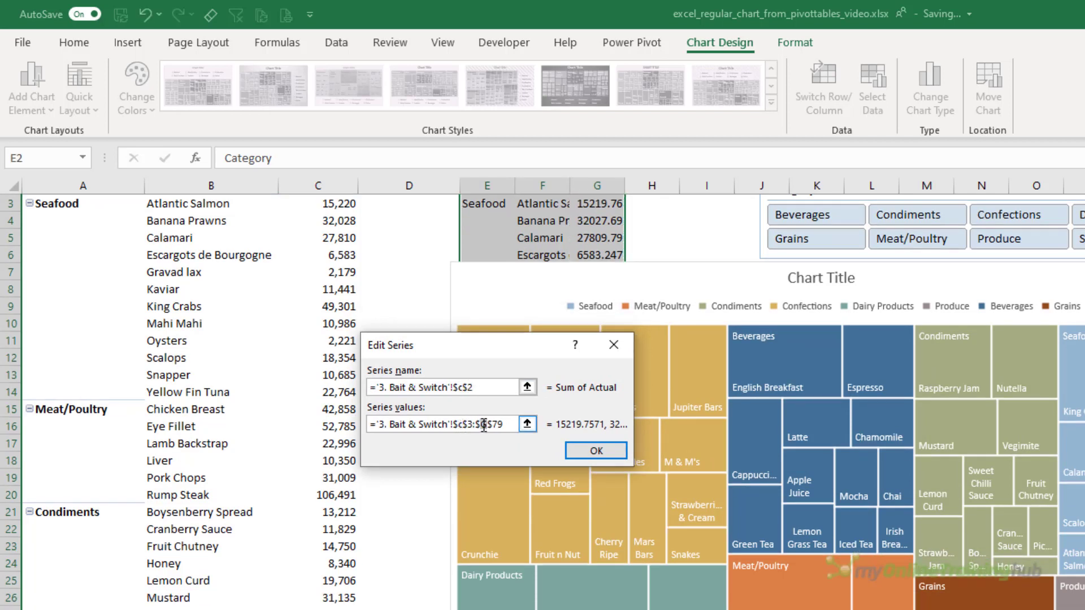
{"action": "left_click", "coordinate": [580, 449]}
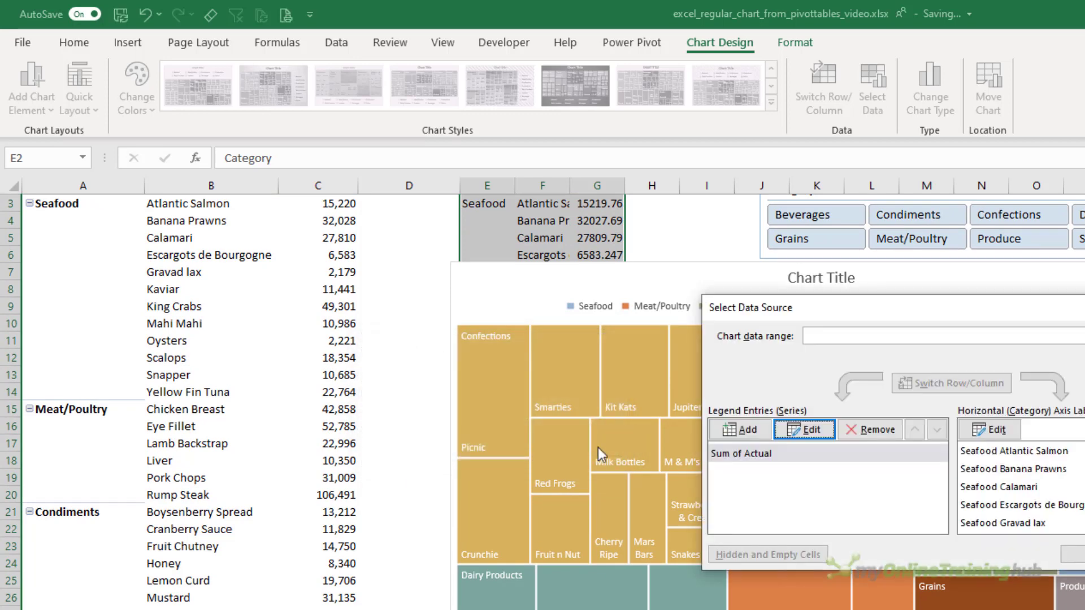
Change the axis label range to start at $A$3 ($A$3:$B$79) and apply it
{"action": "left_click", "coordinate": [973, 434]}
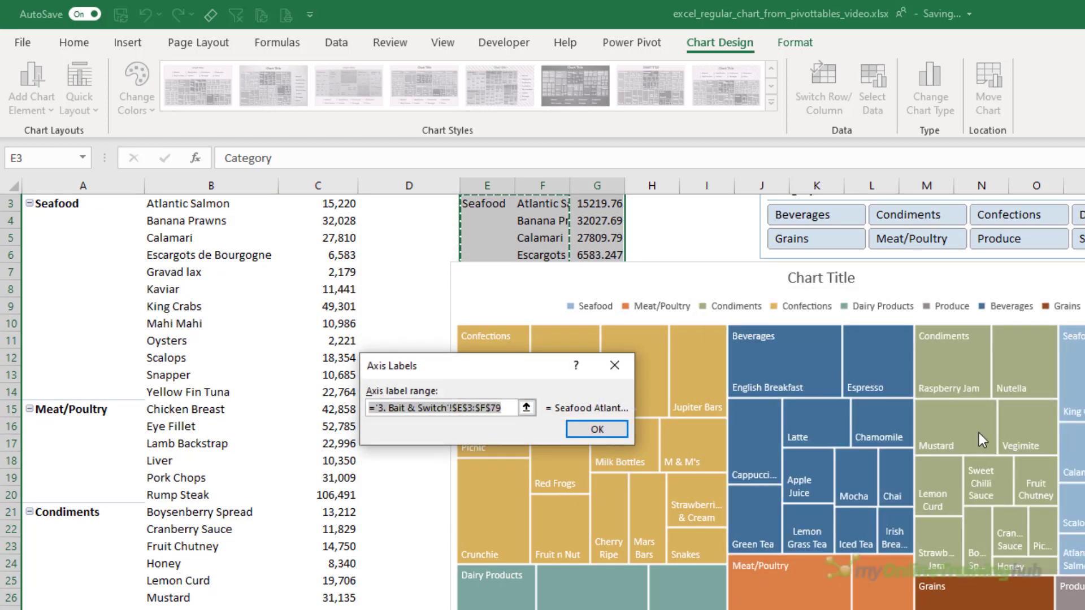
{"action": "key", "text": "F2"}
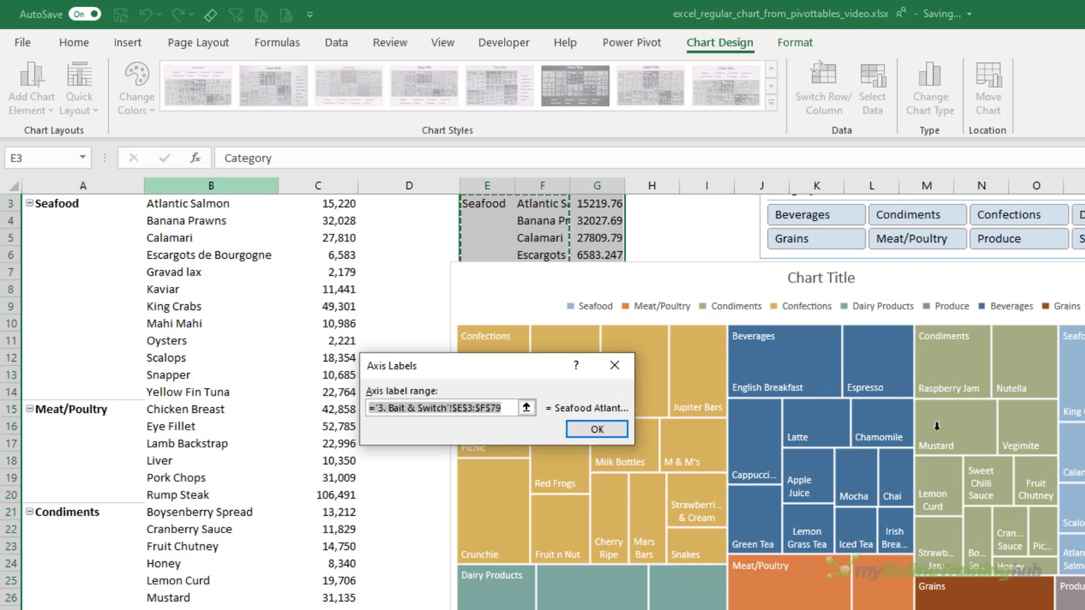
{"action": "left_click", "coordinate": [459, 407]}
{"action": "key", "text": "BackSpace"}
{"action": "type", "text": "a"}
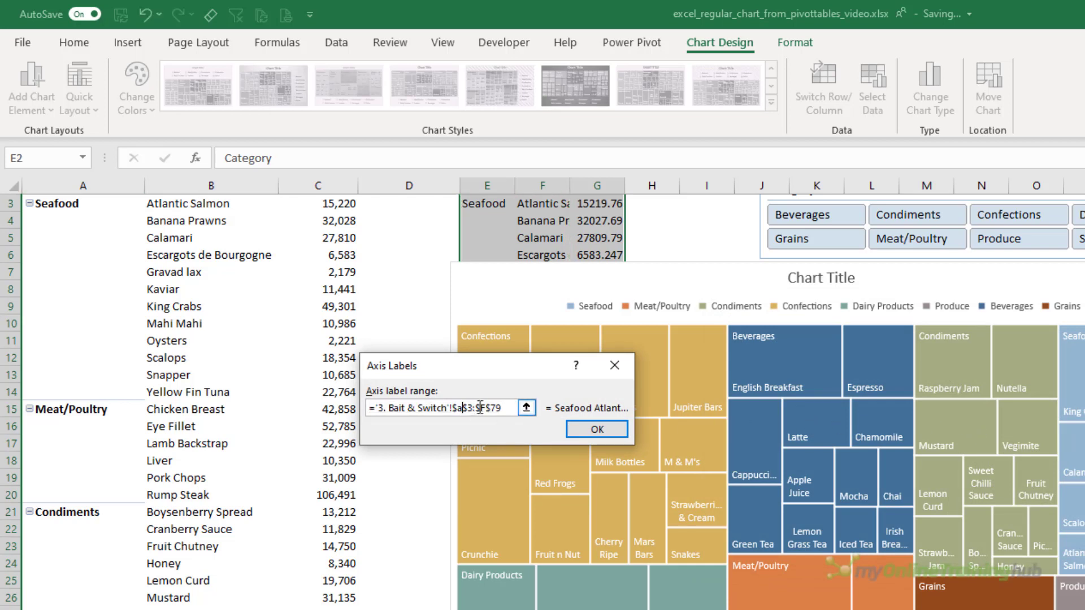
{"action": "left_click", "coordinate": [578, 436]}
{"action": "left_click", "coordinate": [1069, 558]}
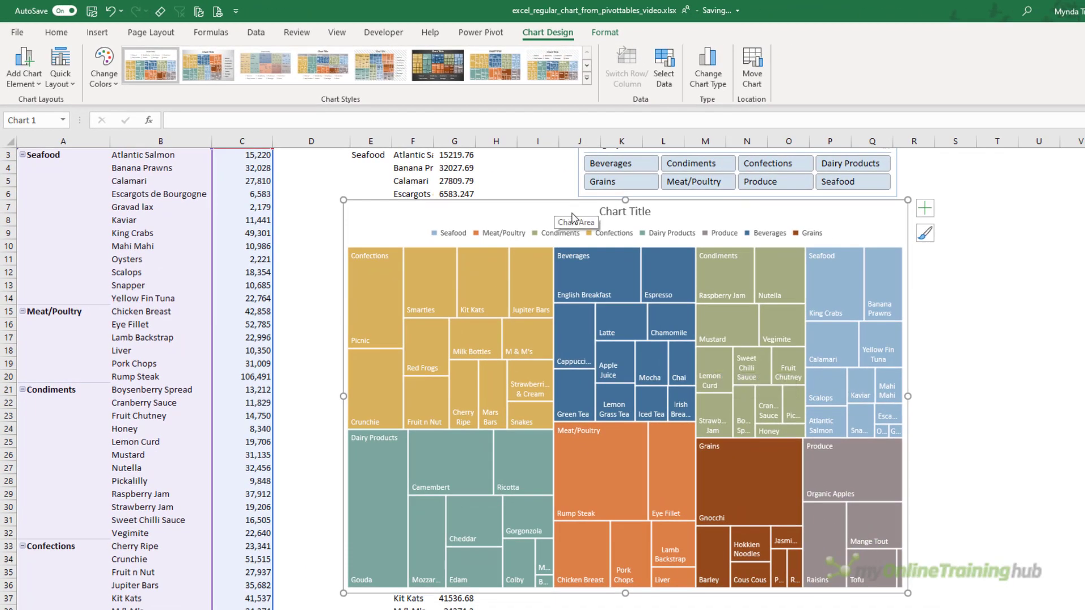
Delete the pasted copy in columns E:G
{"action": "scroll", "coordinate": [341, 237], "scroll_direction": "up", "scroll_amount": 1}
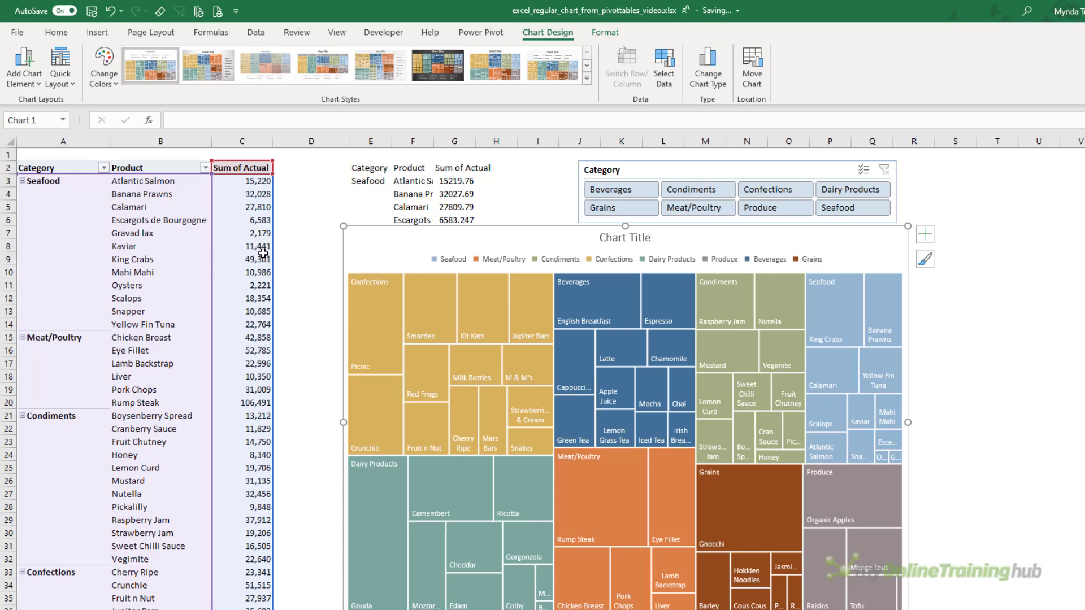
{"action": "left_click_drag", "start_coordinate": [359, 148], "coordinate": [455, 142]}
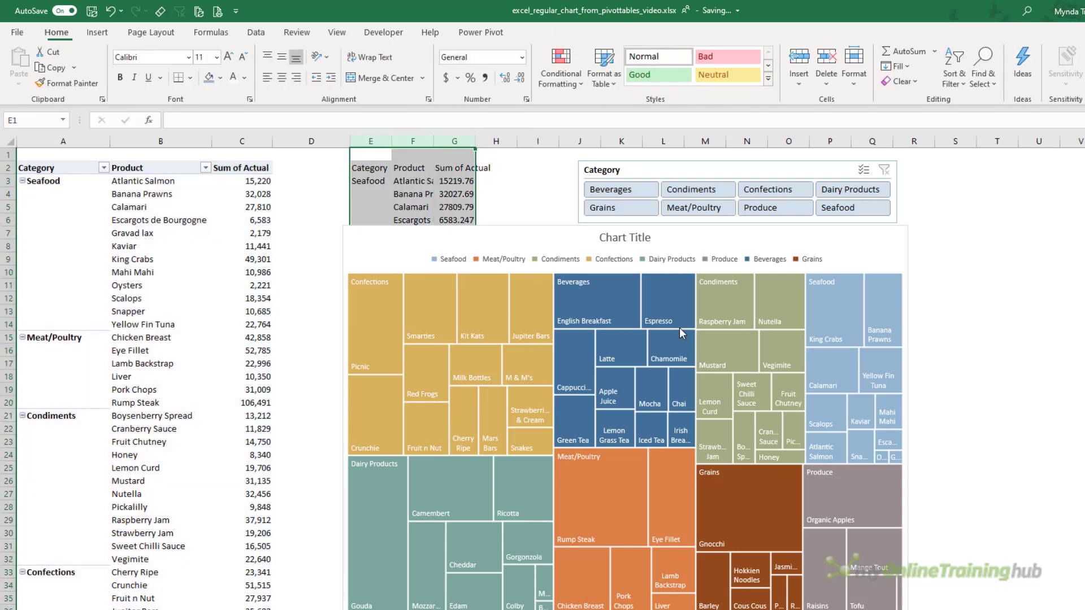
{"action": "key", "text": "ctrl+minus"}
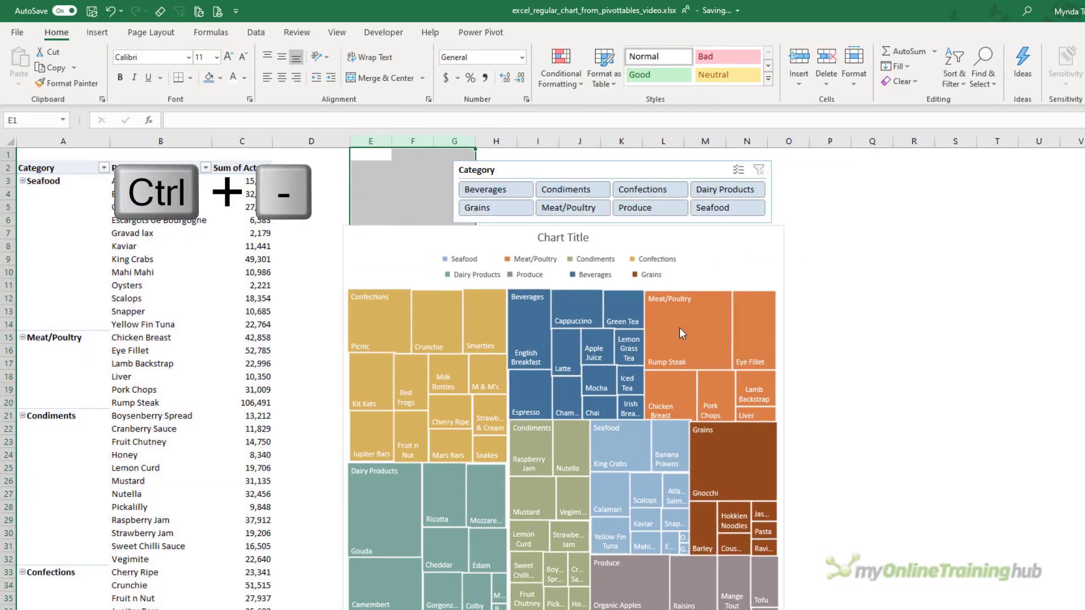
Move the slicer and treemap left, then filter to Beverages, Condiments and Confections
{"action": "left_click_drag", "start_coordinate": [578, 165], "coordinate": [426, 167]}
{"action": "left_click_drag", "start_coordinate": [628, 232], "coordinate": [578, 232]}
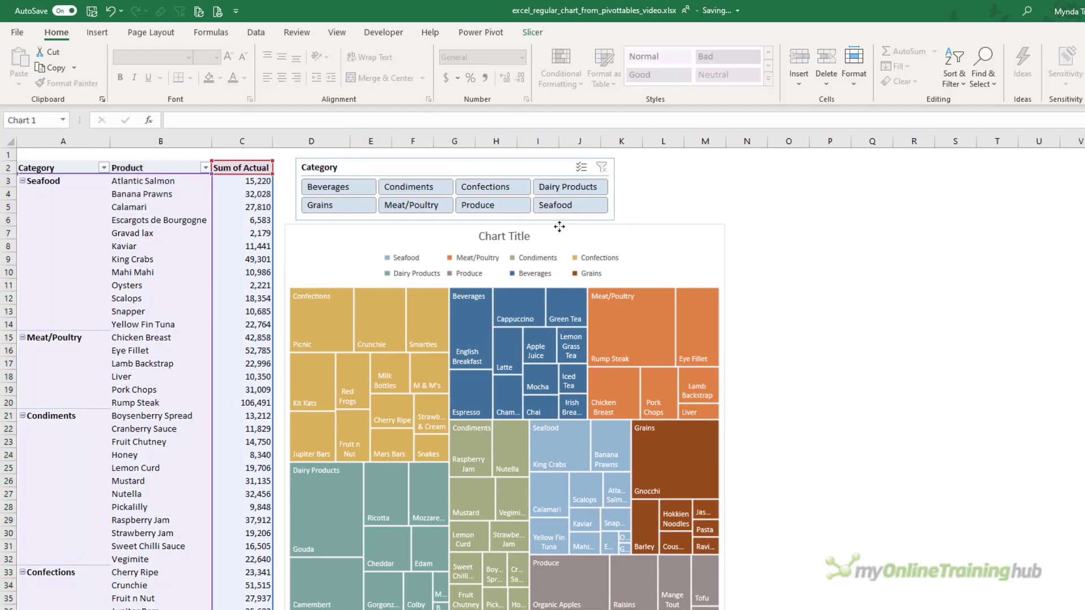
{"action": "left_click", "coordinate": [544, 167]}
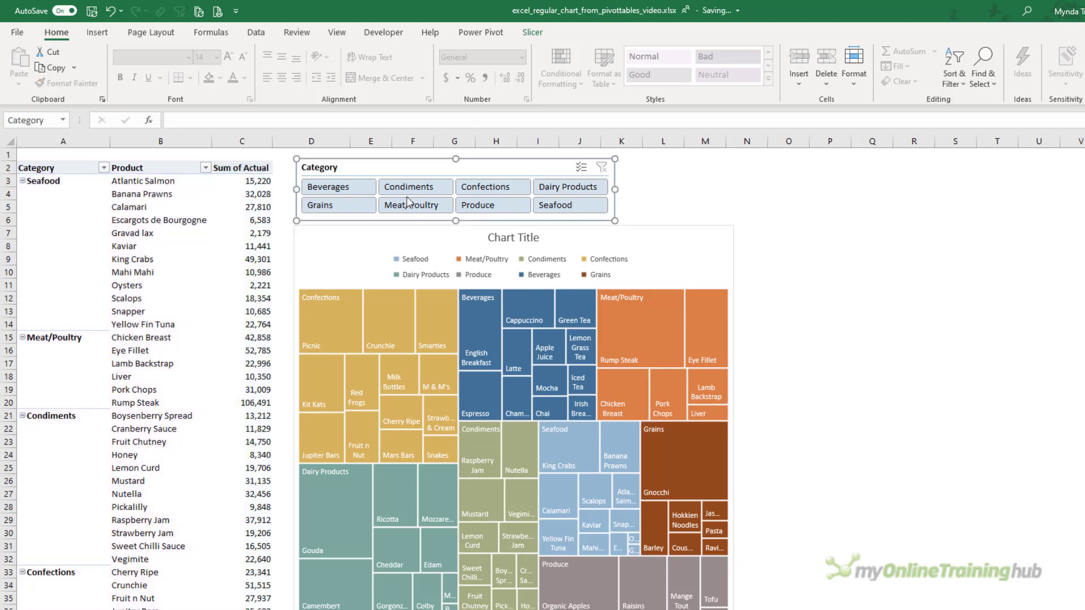
{"action": "left_click_drag", "start_coordinate": [358, 188], "coordinate": [481, 192]}
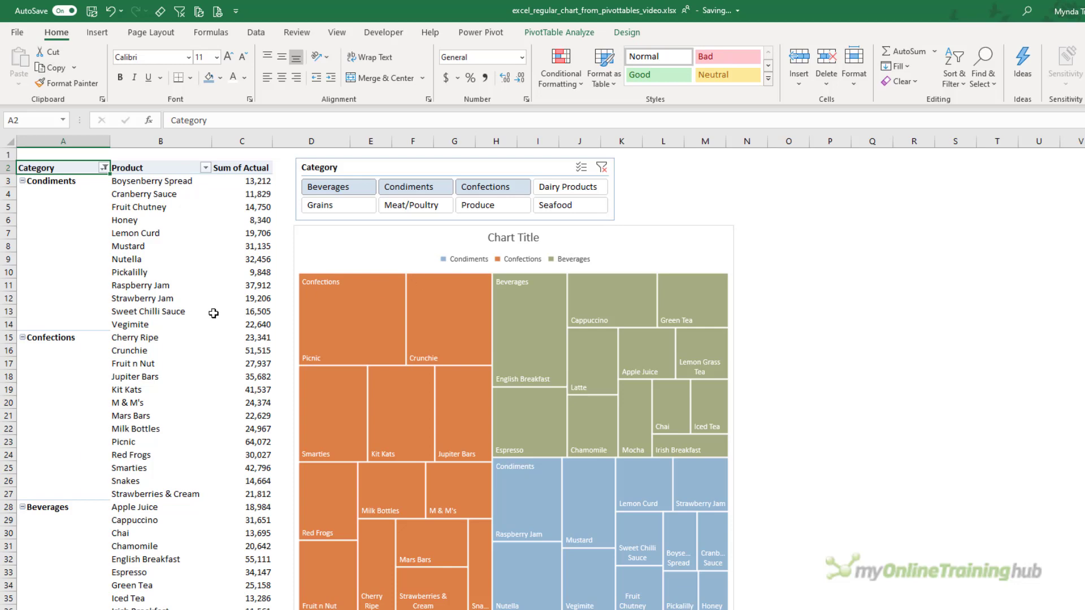
{"action": "left_click", "coordinate": [305, 252]}
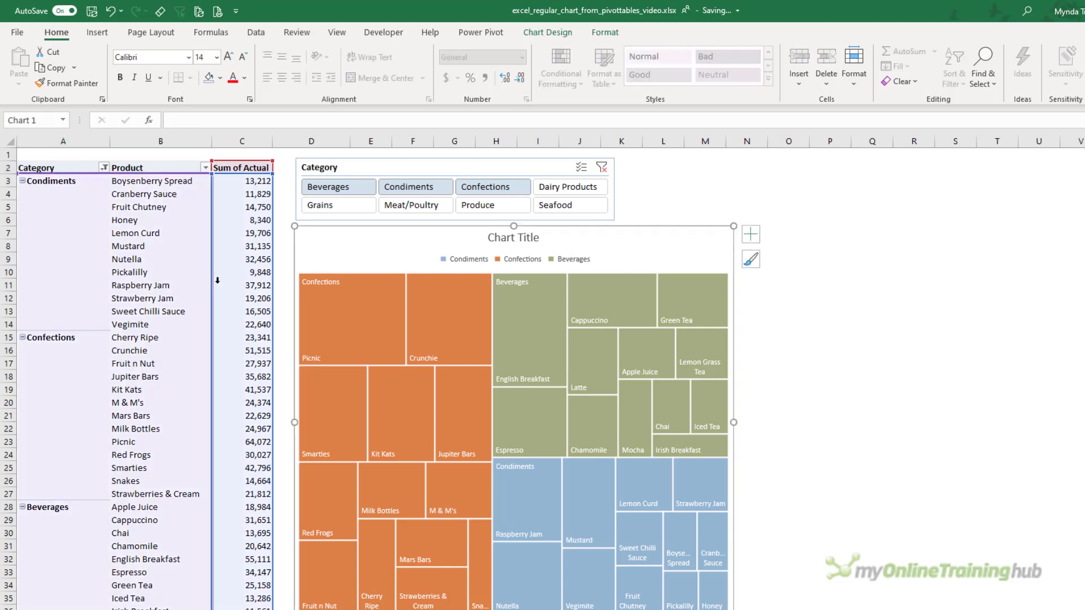
{"action": "scroll", "coordinate": [218, 281], "scroll_direction": "down", "scroll_amount": 6}
{"action": "scroll", "coordinate": [218, 282], "scroll_direction": "down", "scroll_amount": 9}
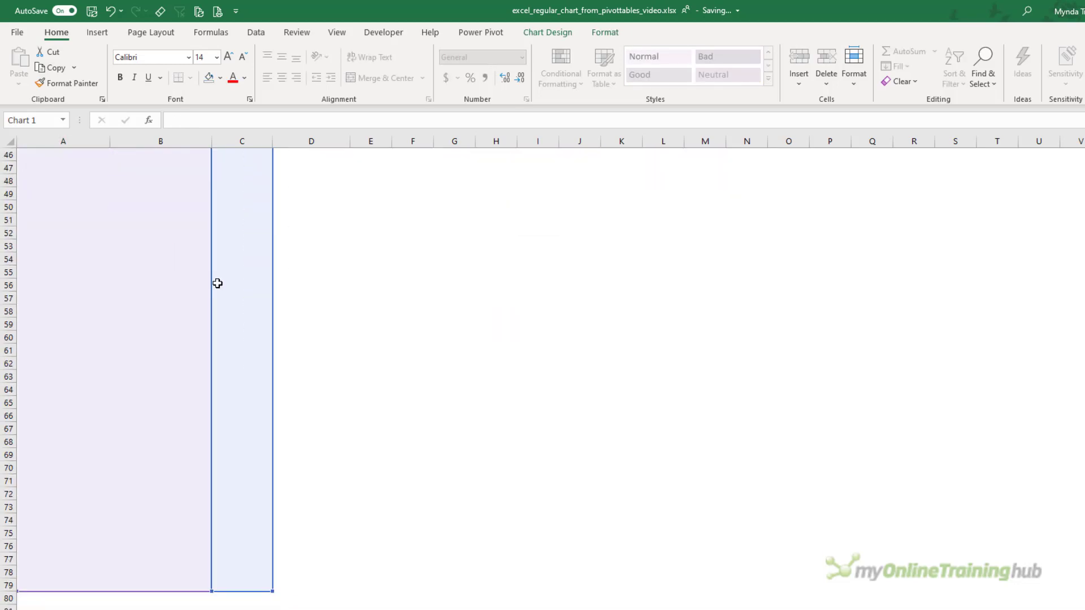
{"action": "scroll", "coordinate": [218, 284], "scroll_direction": "up", "scroll_amount": 15}
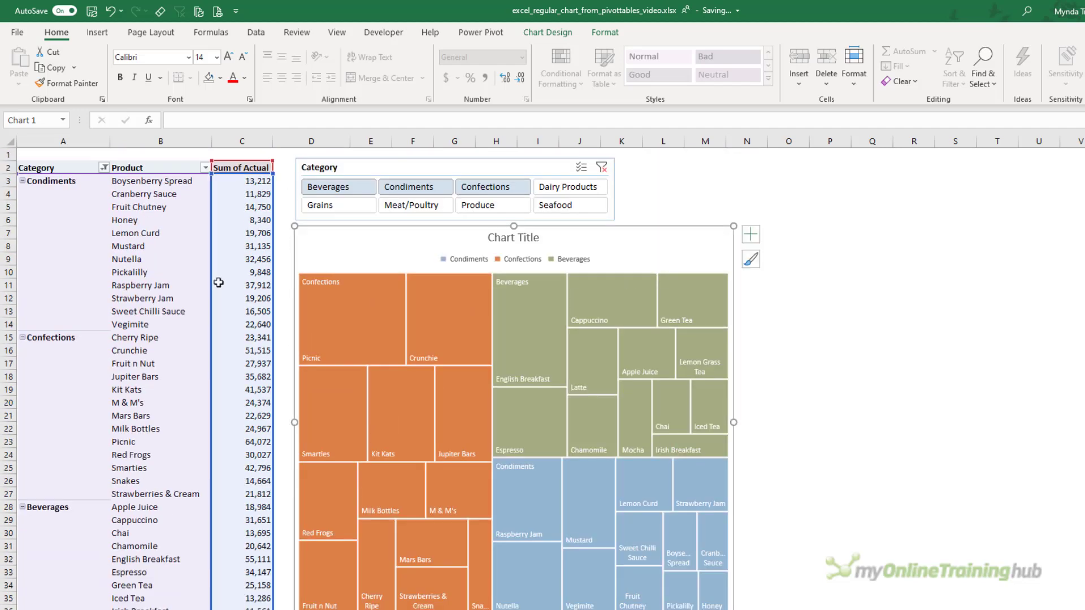
{"action": "left_click", "coordinate": [545, 206], "text": "shift"}
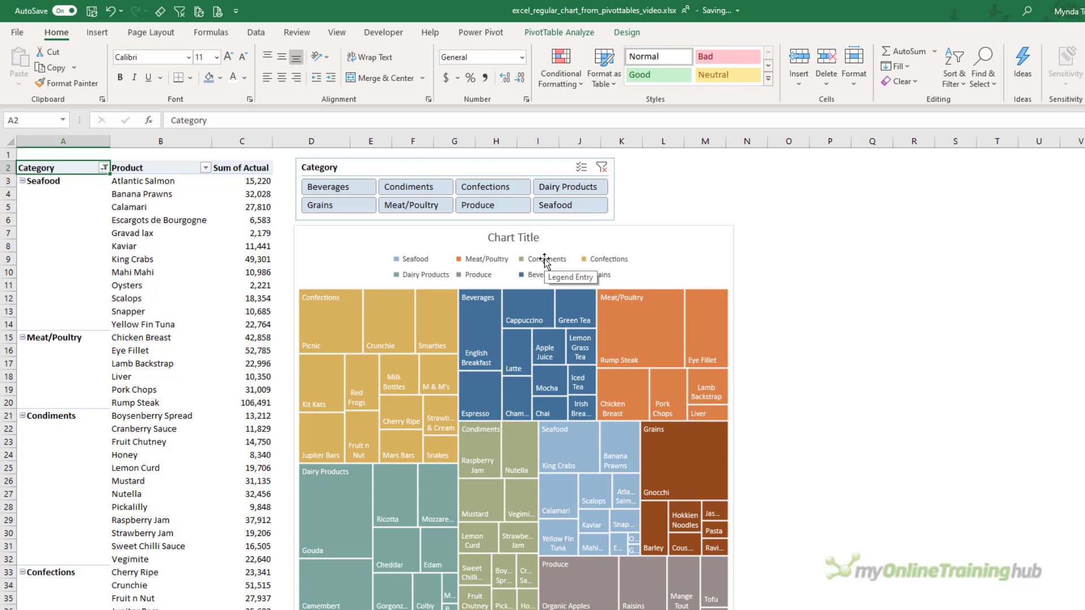
{"action": "left_click_drag", "start_coordinate": [333, 187], "coordinate": [485, 188]}
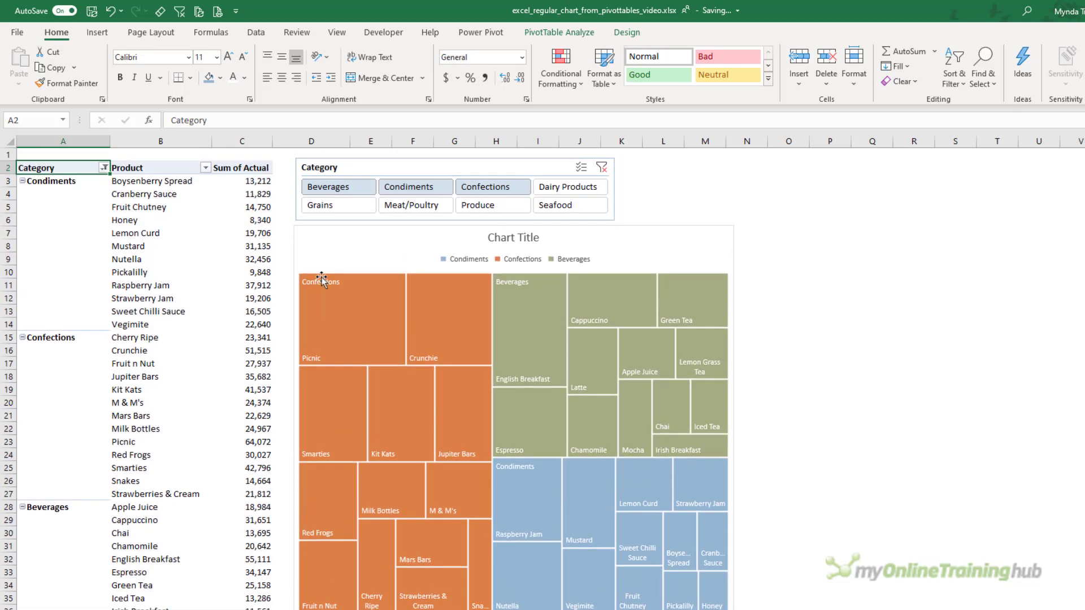
{"action": "left_click", "coordinate": [368, 238]}
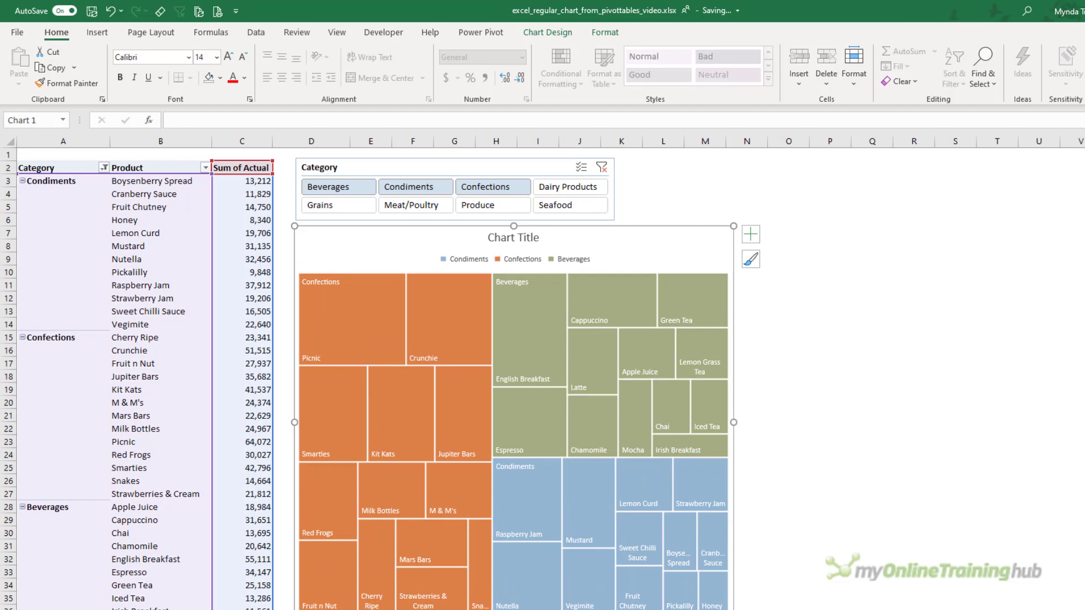